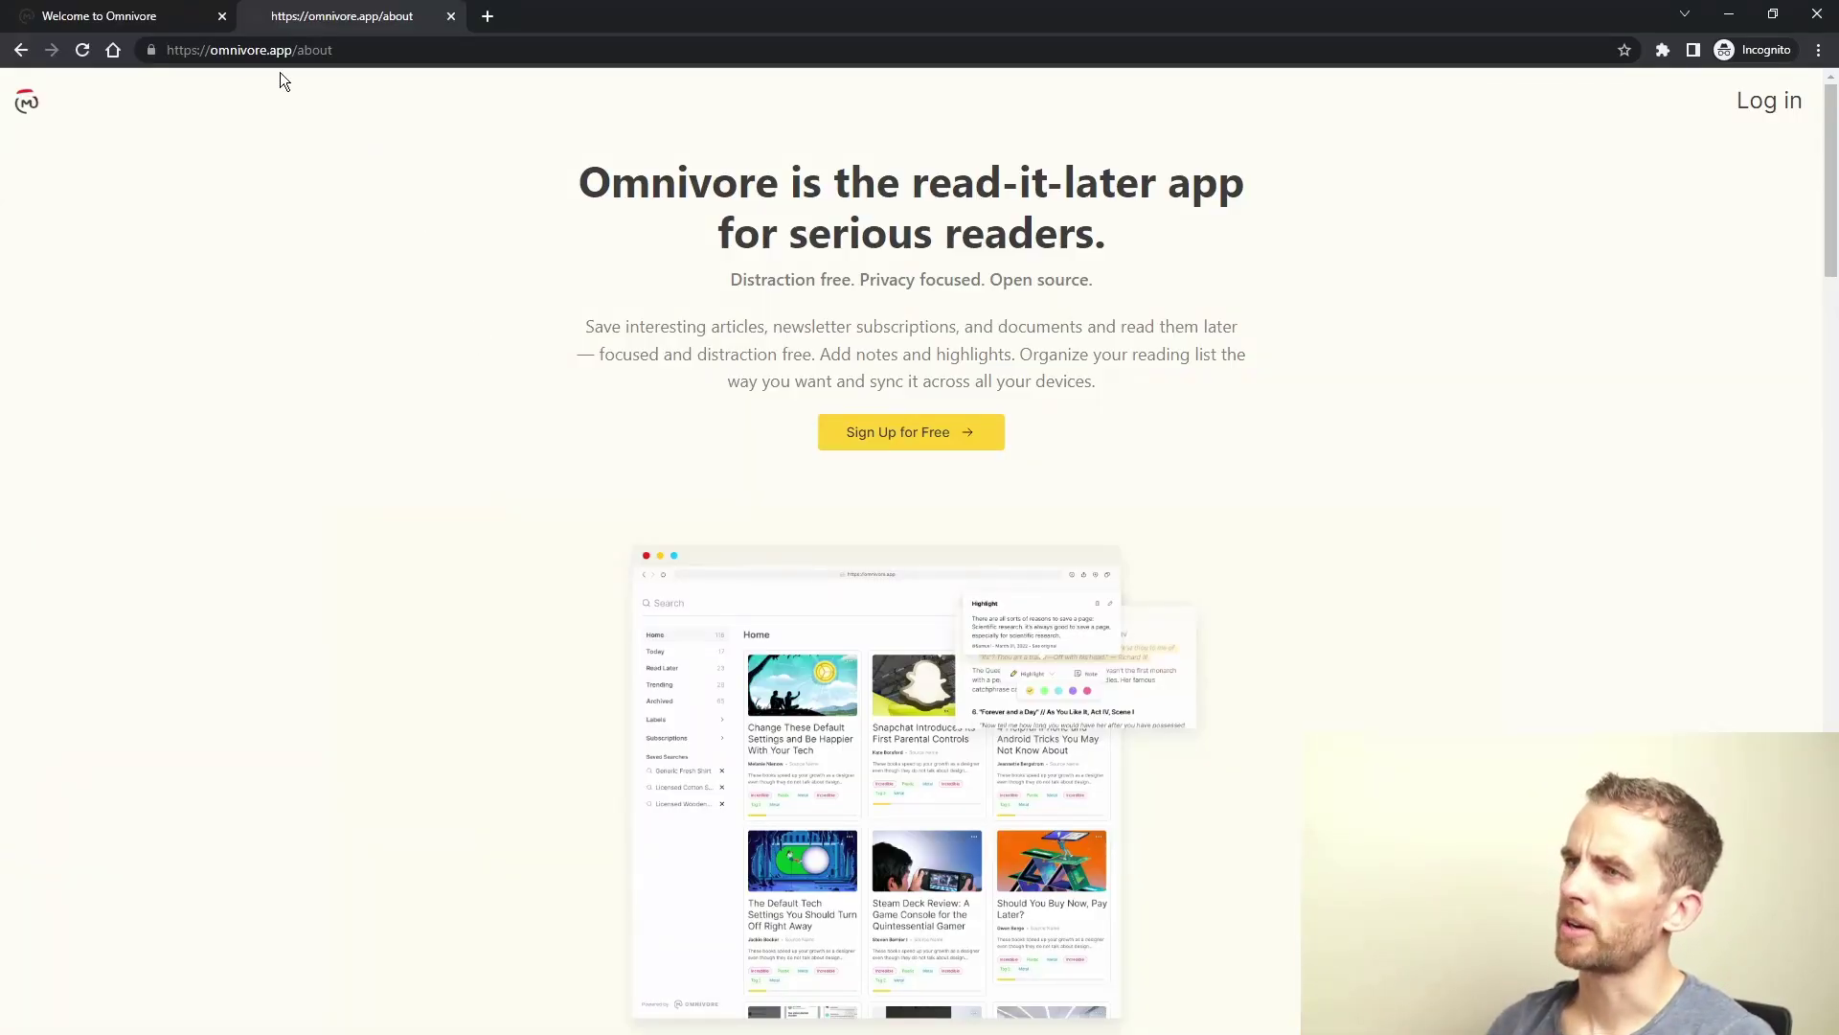
Go back to the Omnivore login page with its Google, Apple and email sign-in options.
key("alt+Left")
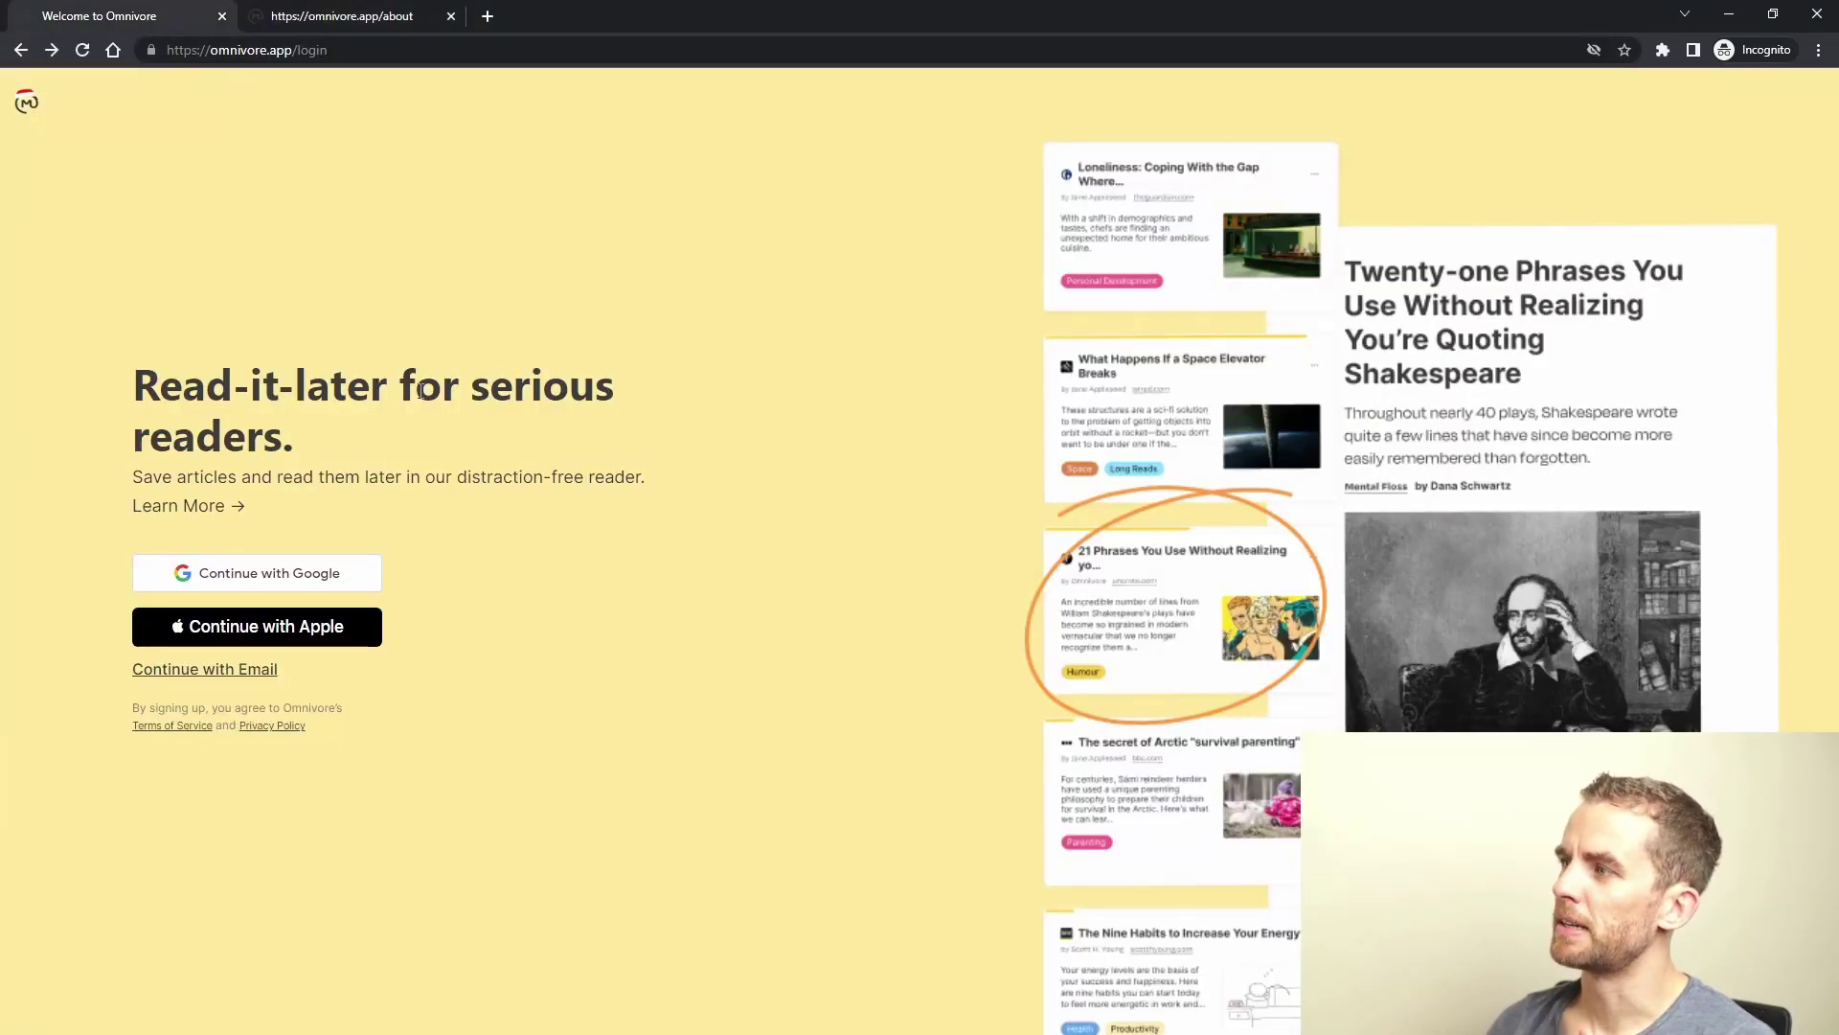
Switch to the about tab, then to the main window's signed-in Omnivore Library Inbox.
left_click(368, 21)
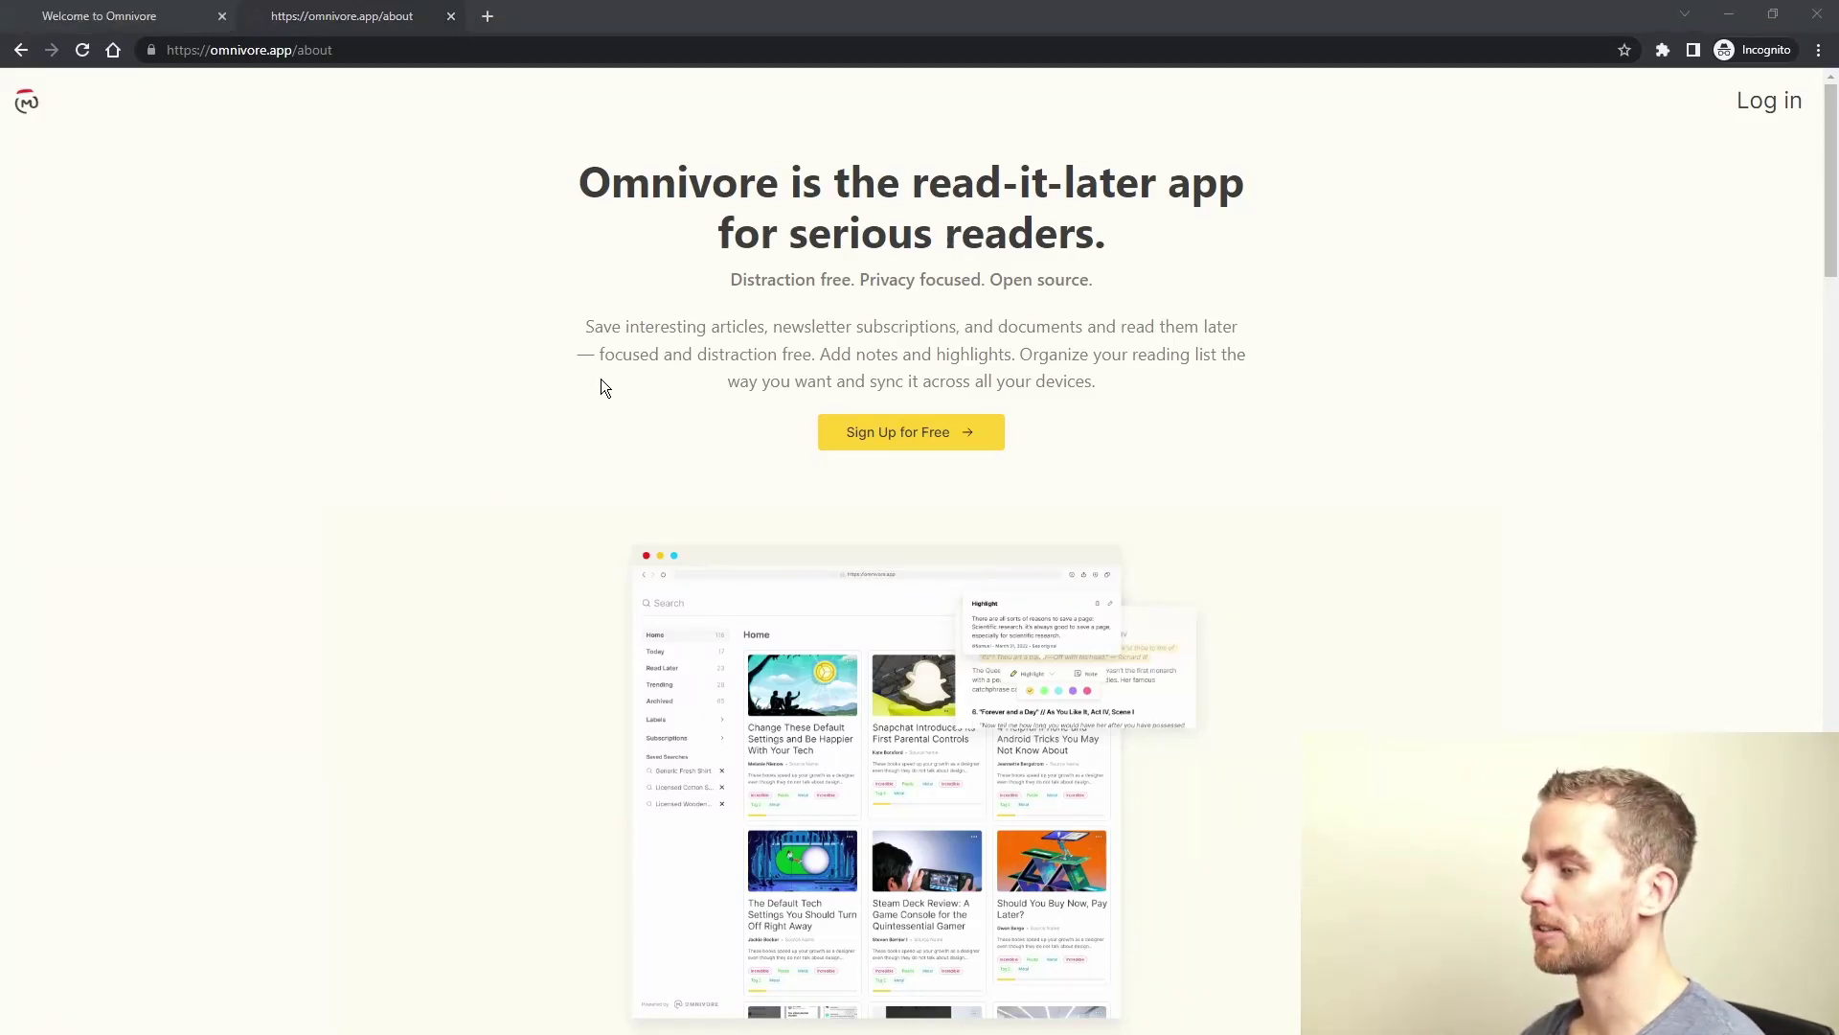
key("alt+Tab")
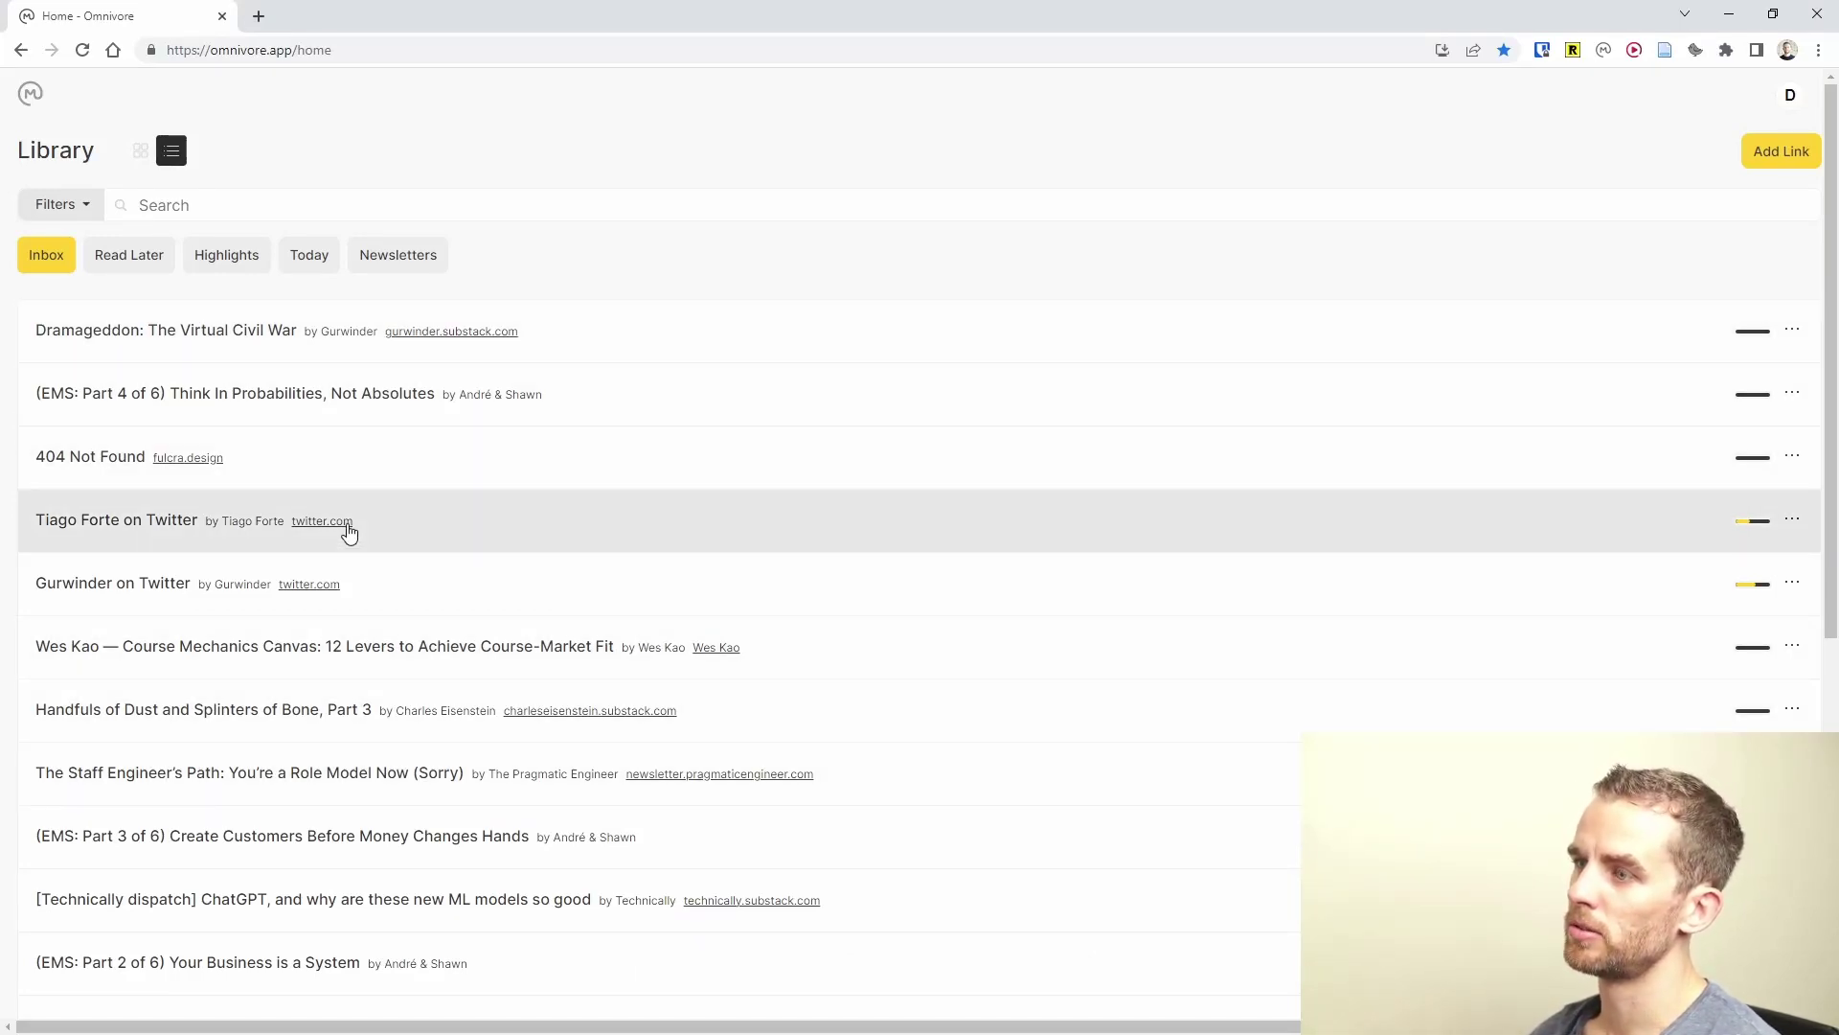
Remove the 404 Not Found item from its options menu and confirm the deletion.
left_click(1792, 456)
left_click(1686, 726)
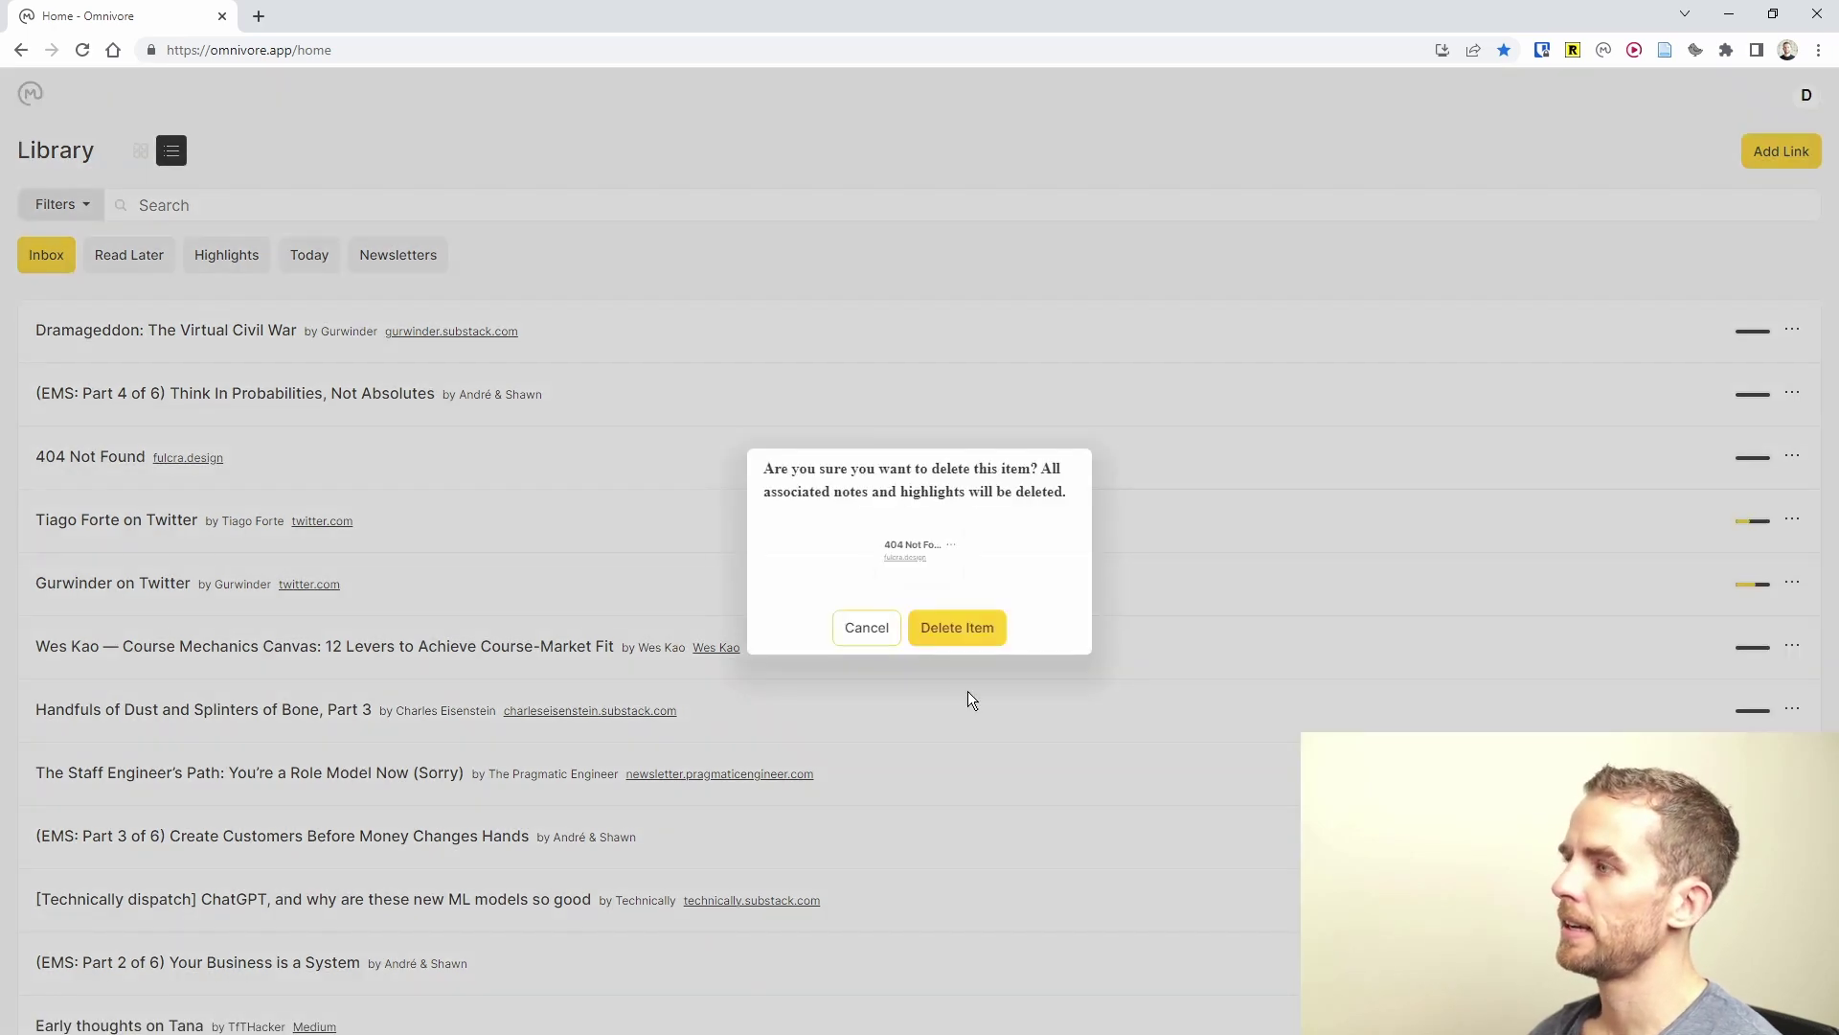
left_click(953, 628)
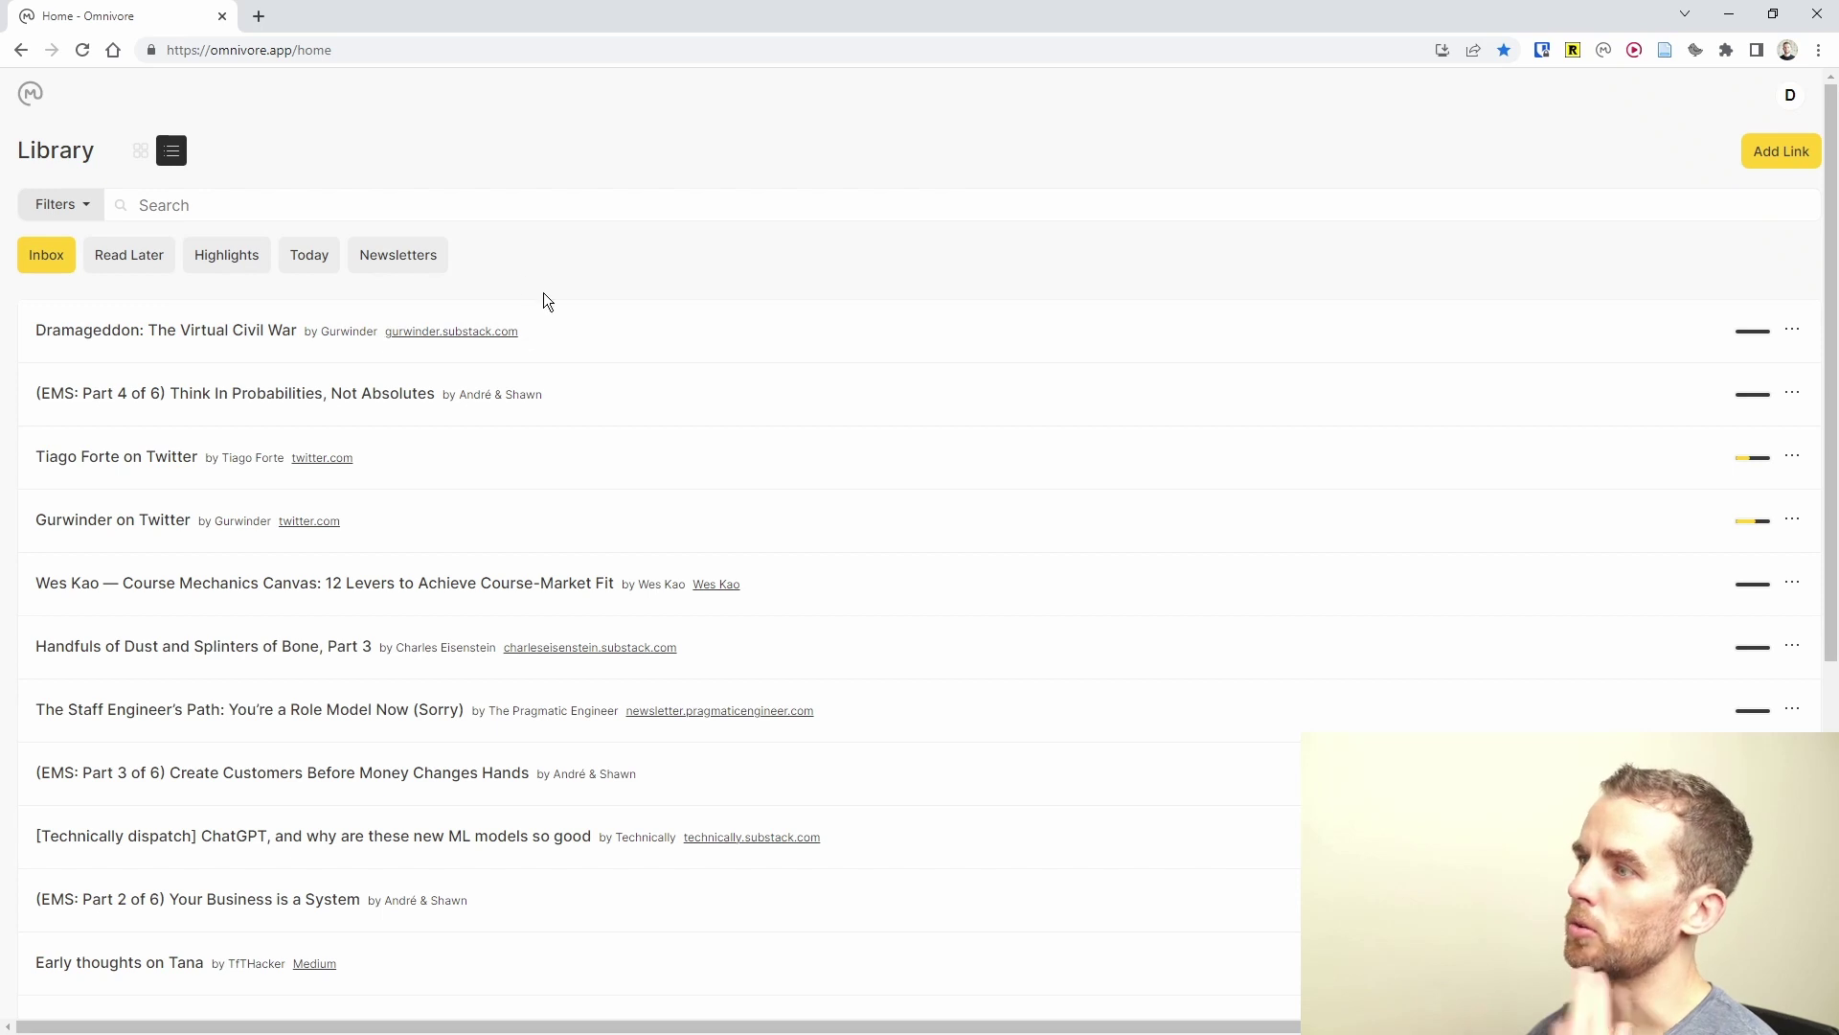
Zoom the page in and switch the Library to card view, then back to list view.
key("ctrl+plus")
key("ctrl+plus")
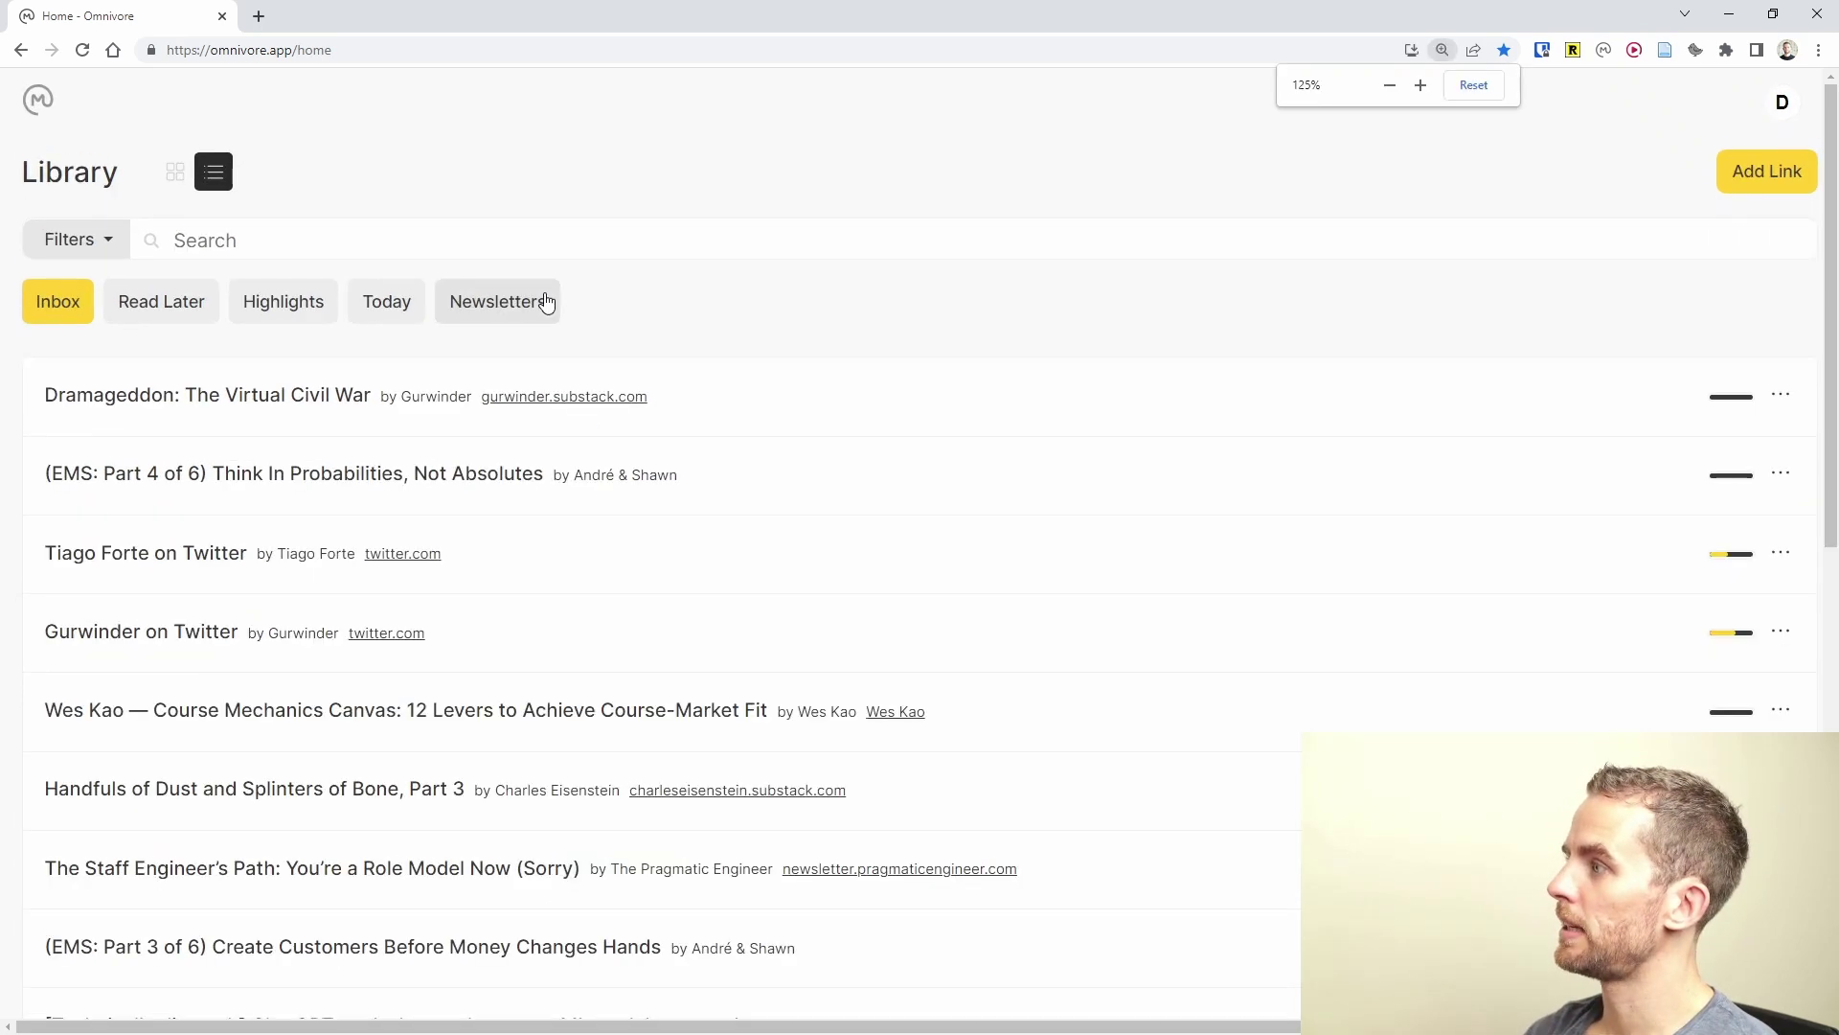
left_click(187, 177)
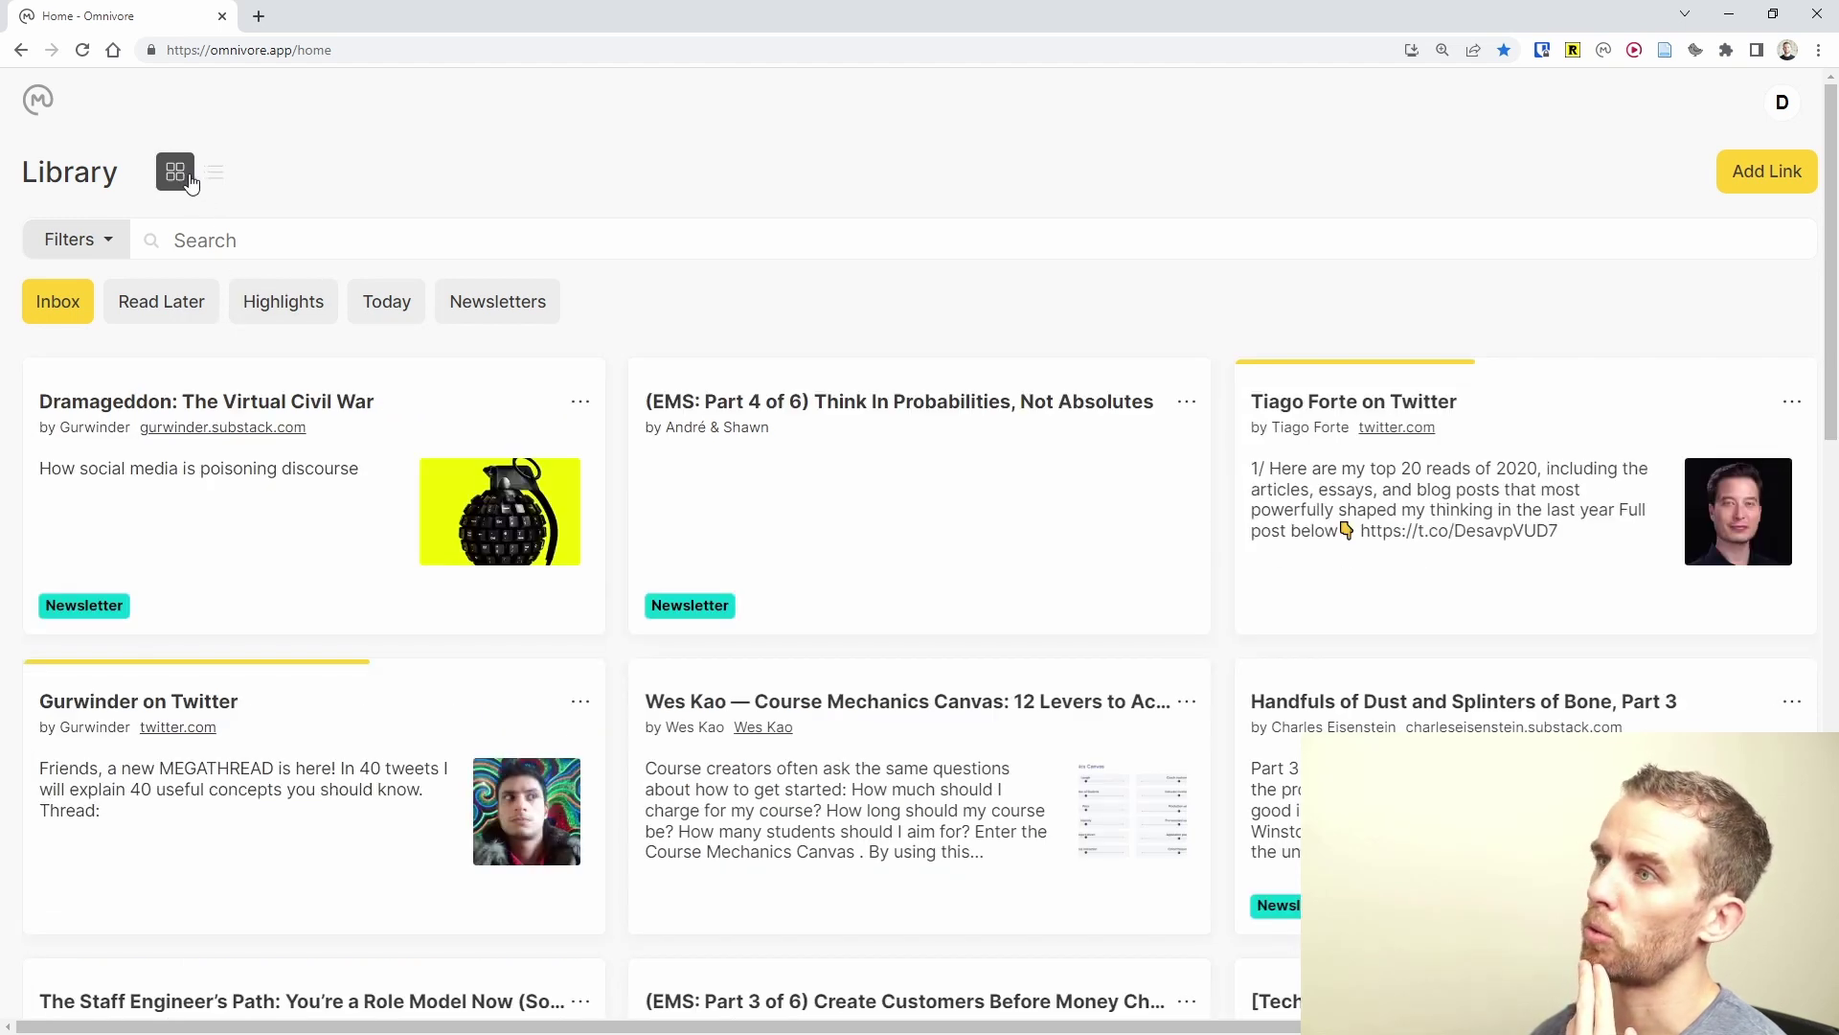
left_click(212, 180)
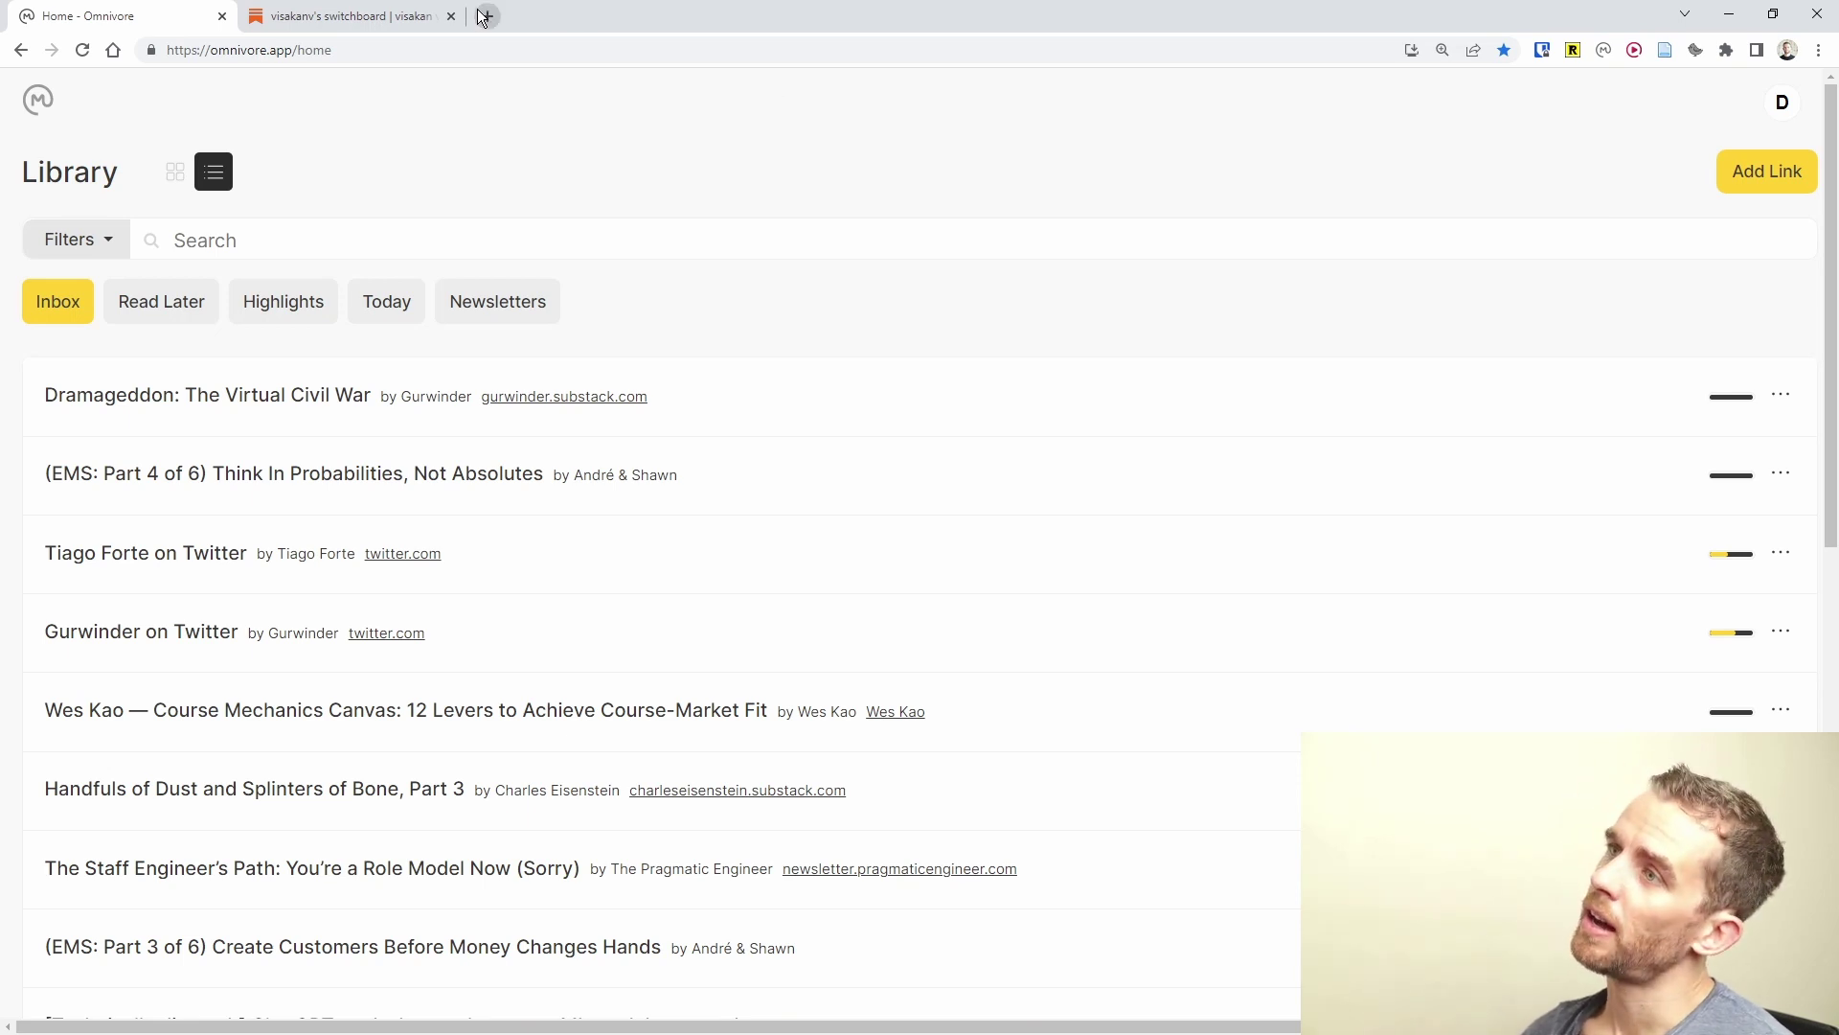
Save the Substack post 'nothing is edgier than earnestness' with the Omnivore extension, then return to Omnivore.
left_click(402, 21)
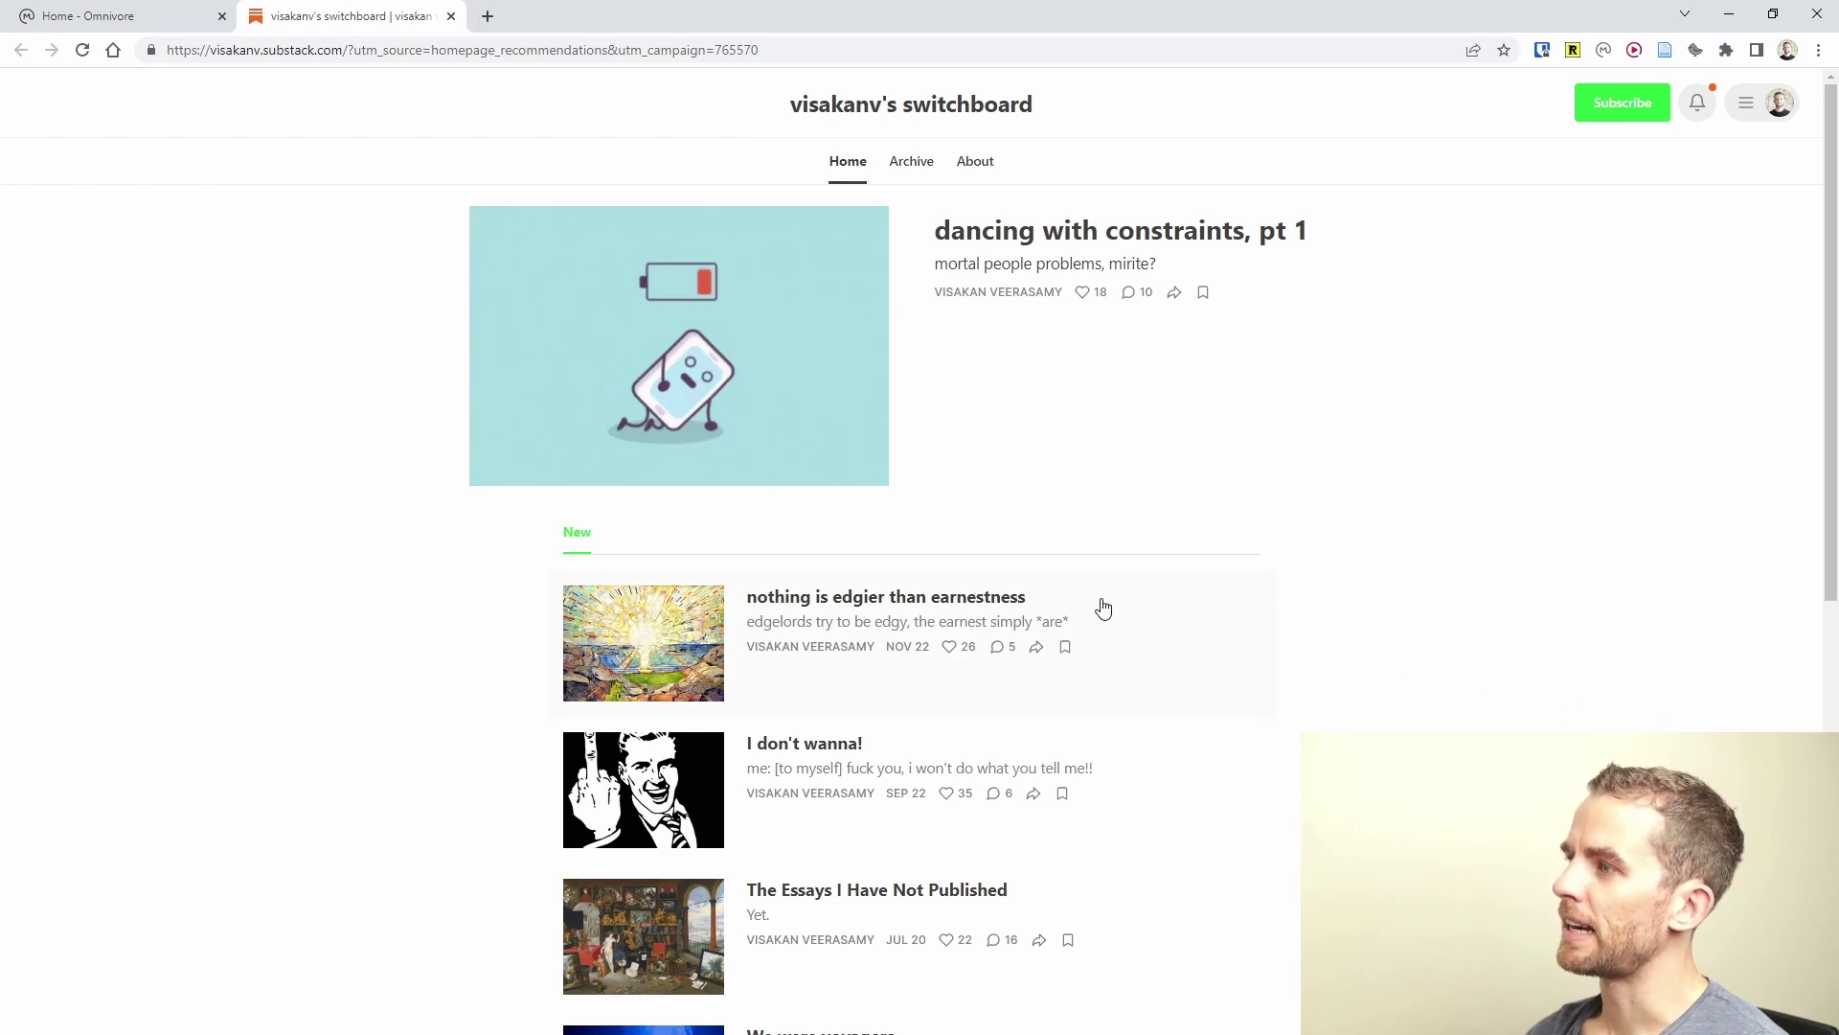
left_click(924, 607)
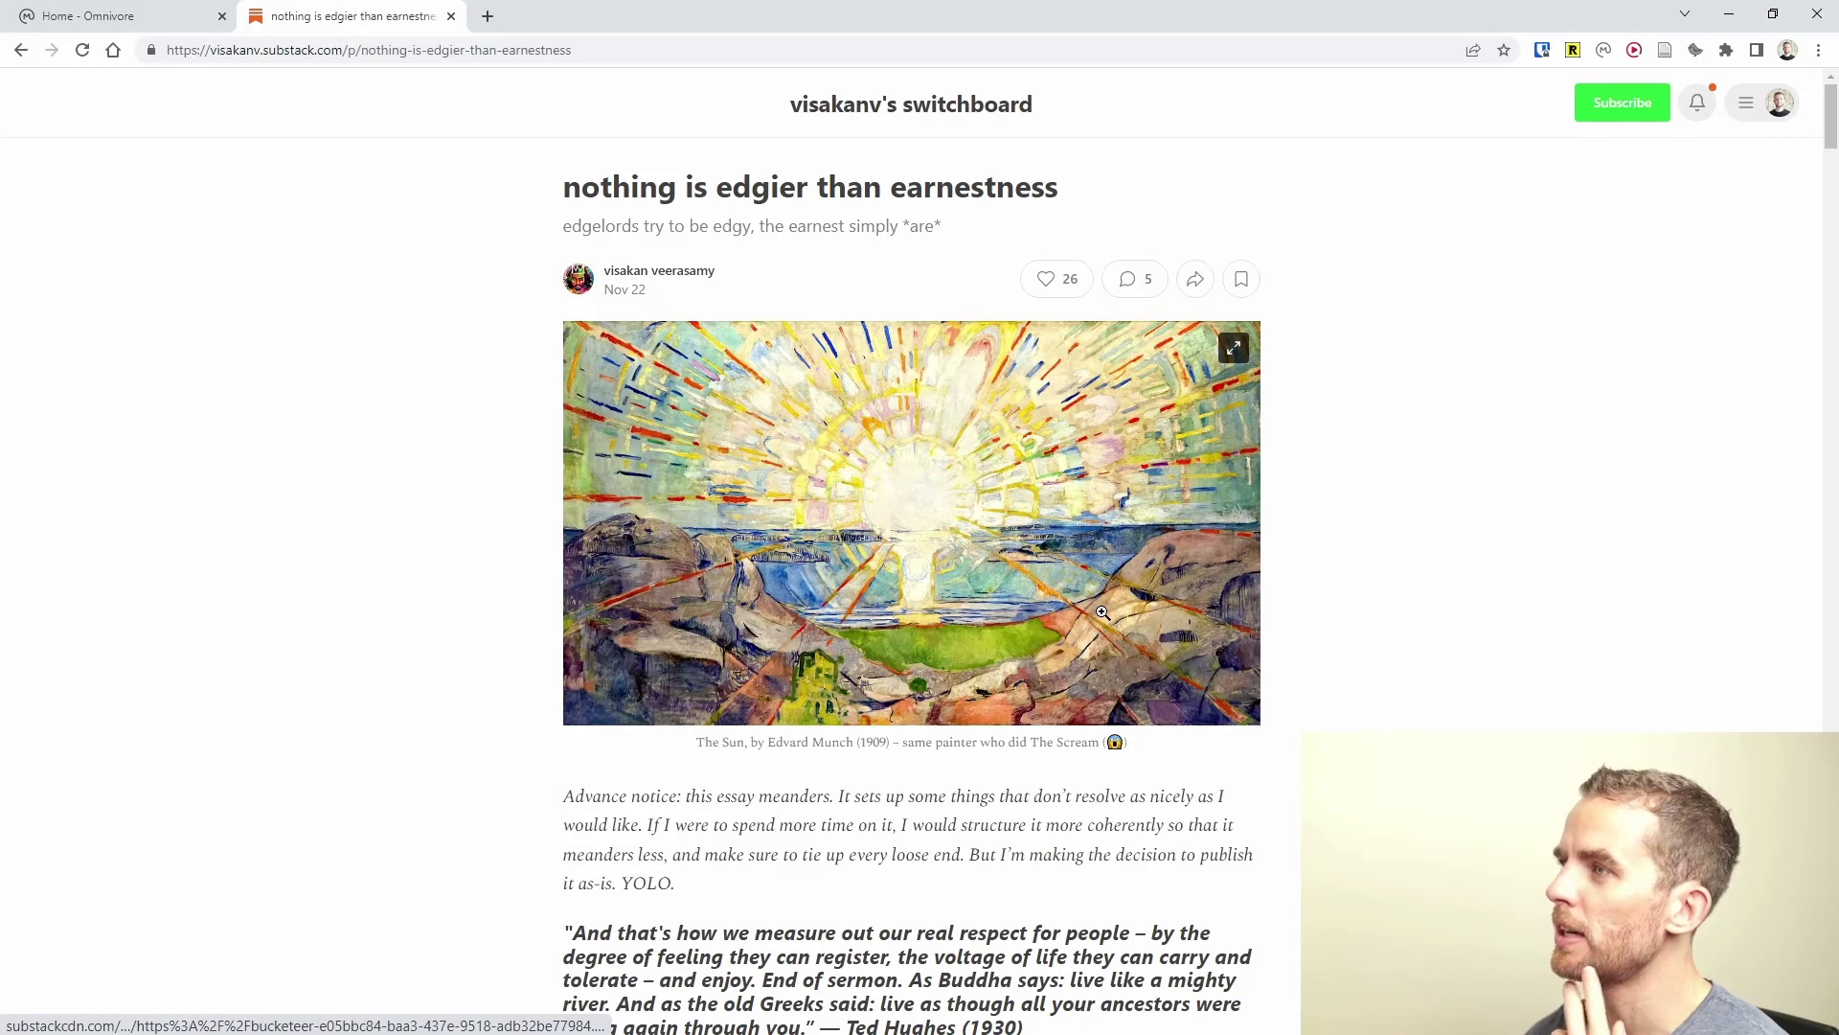
left_click(1604, 56)
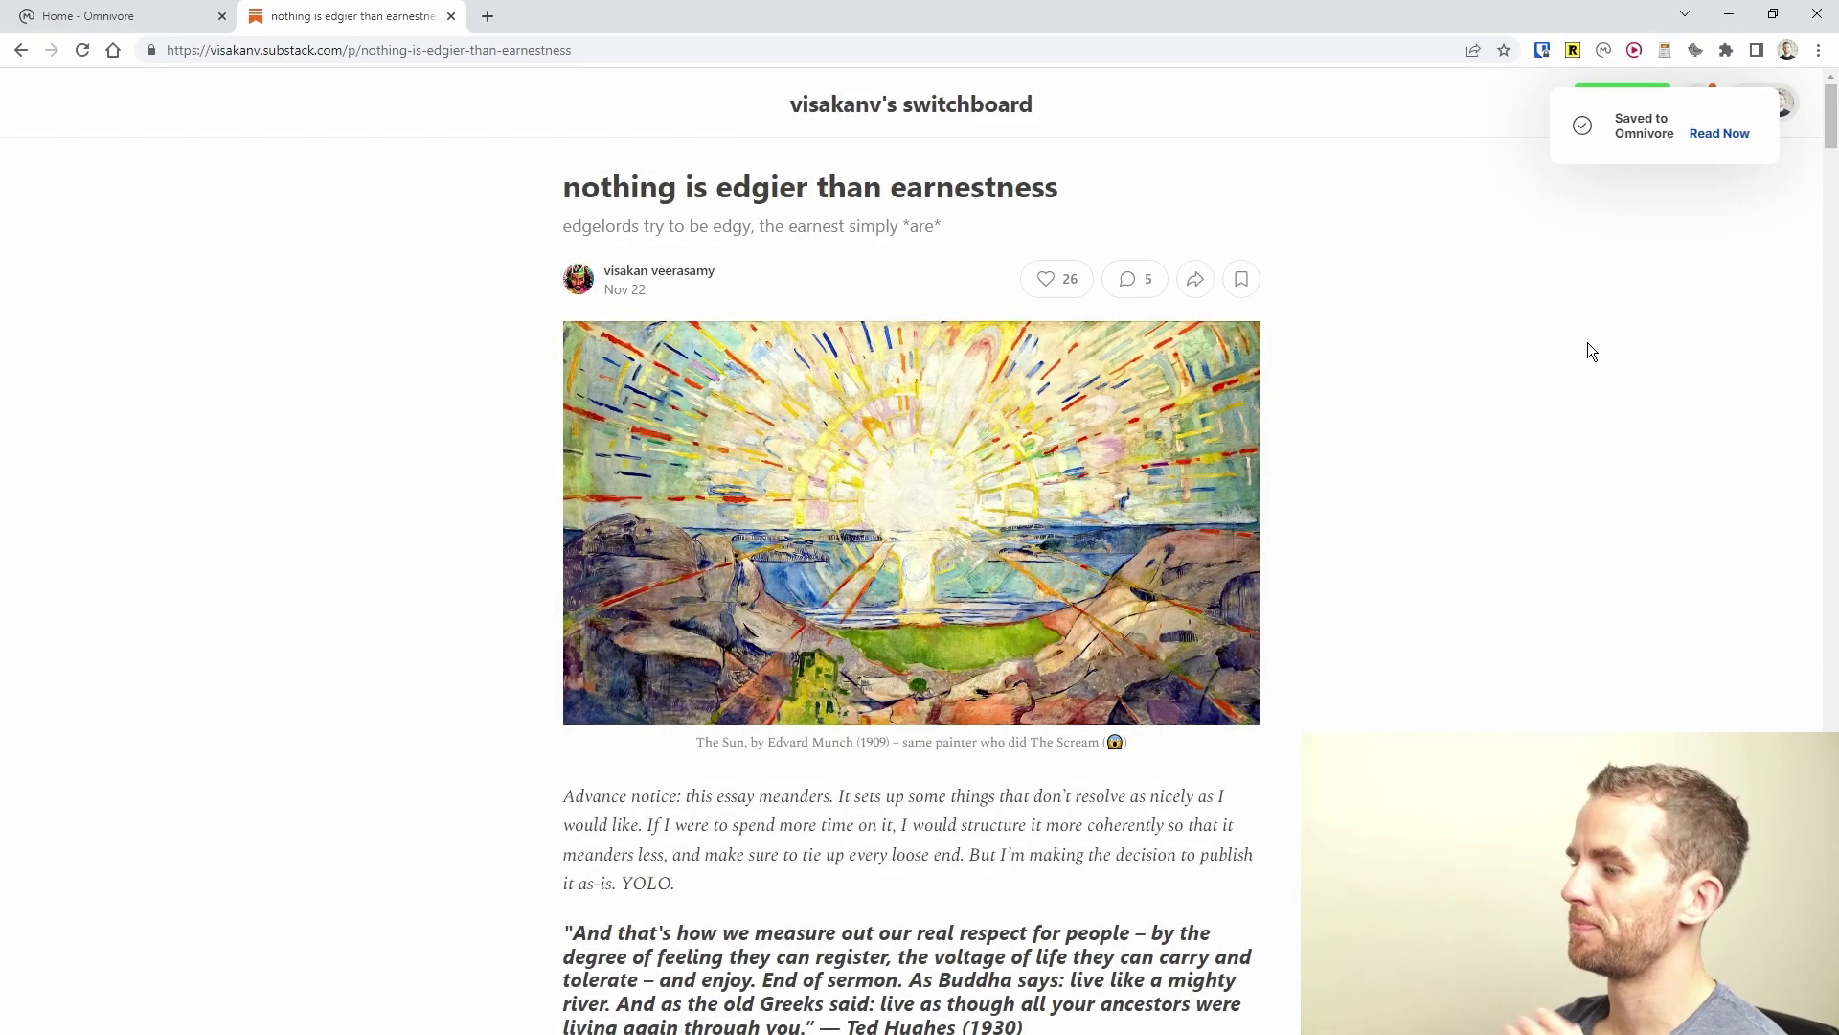
scroll(1140, 458, "down", 5)
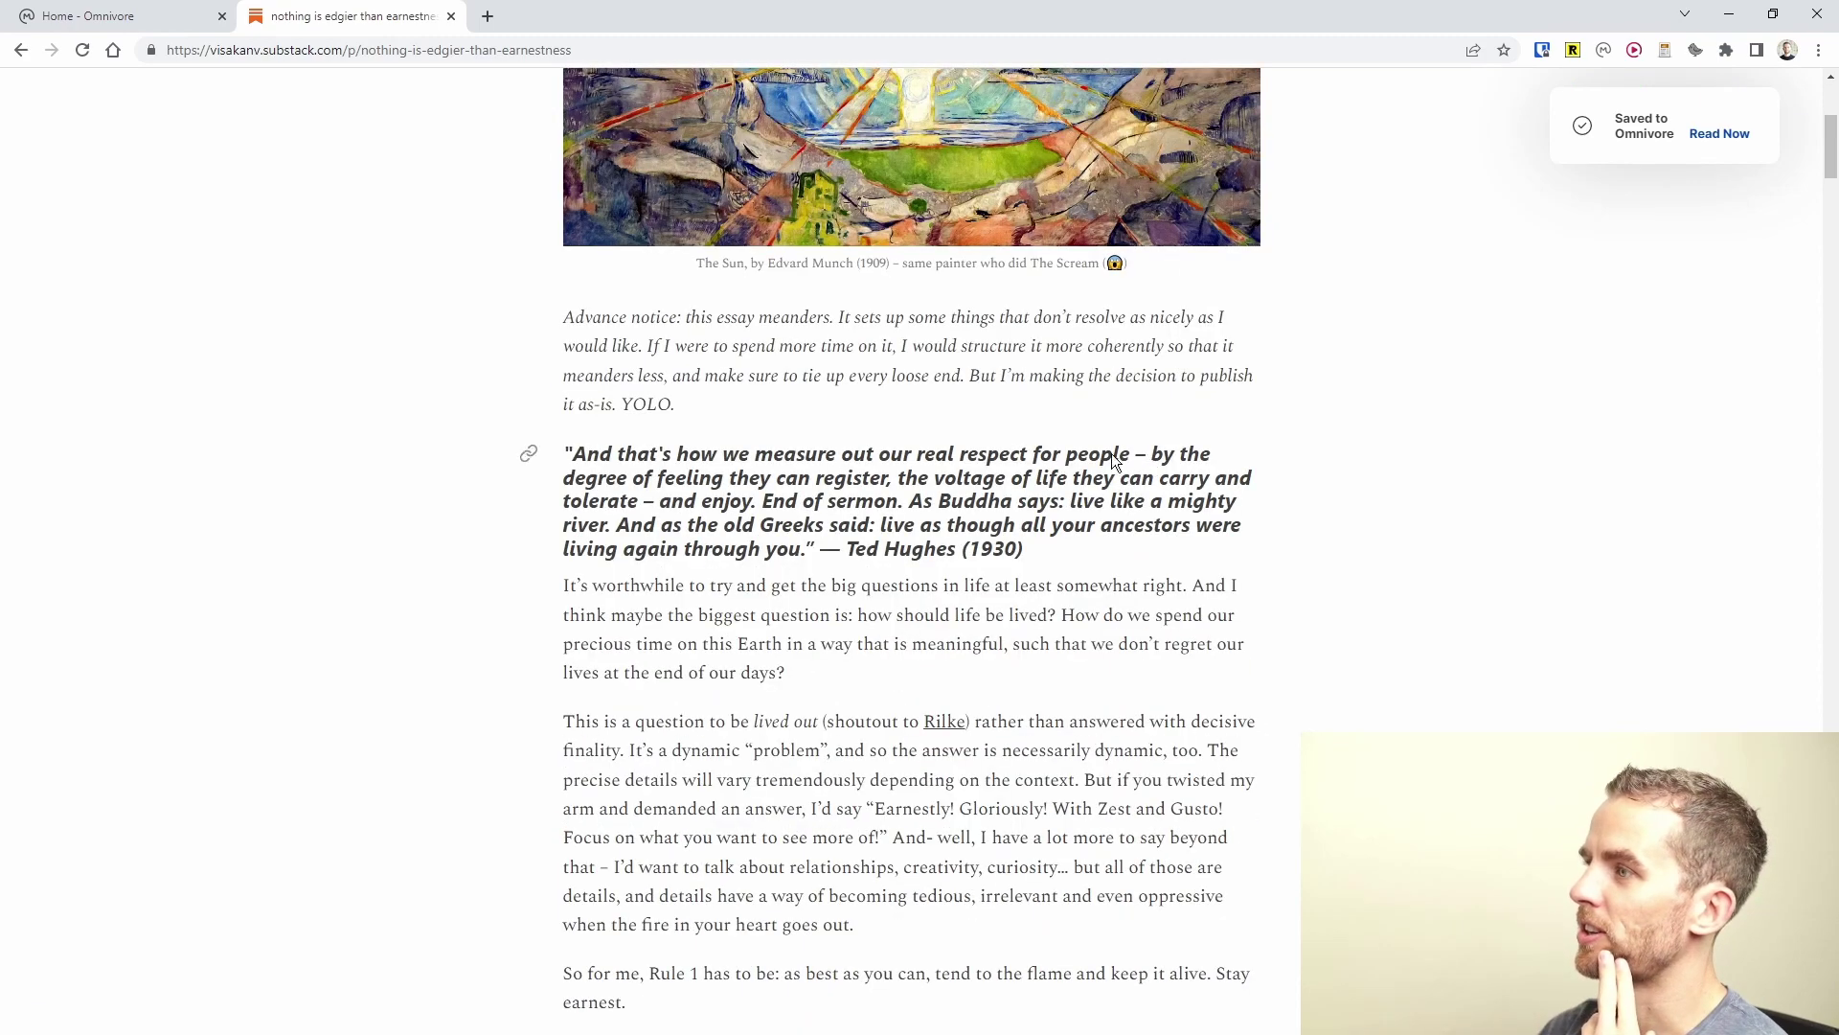
left_click(113, 16)
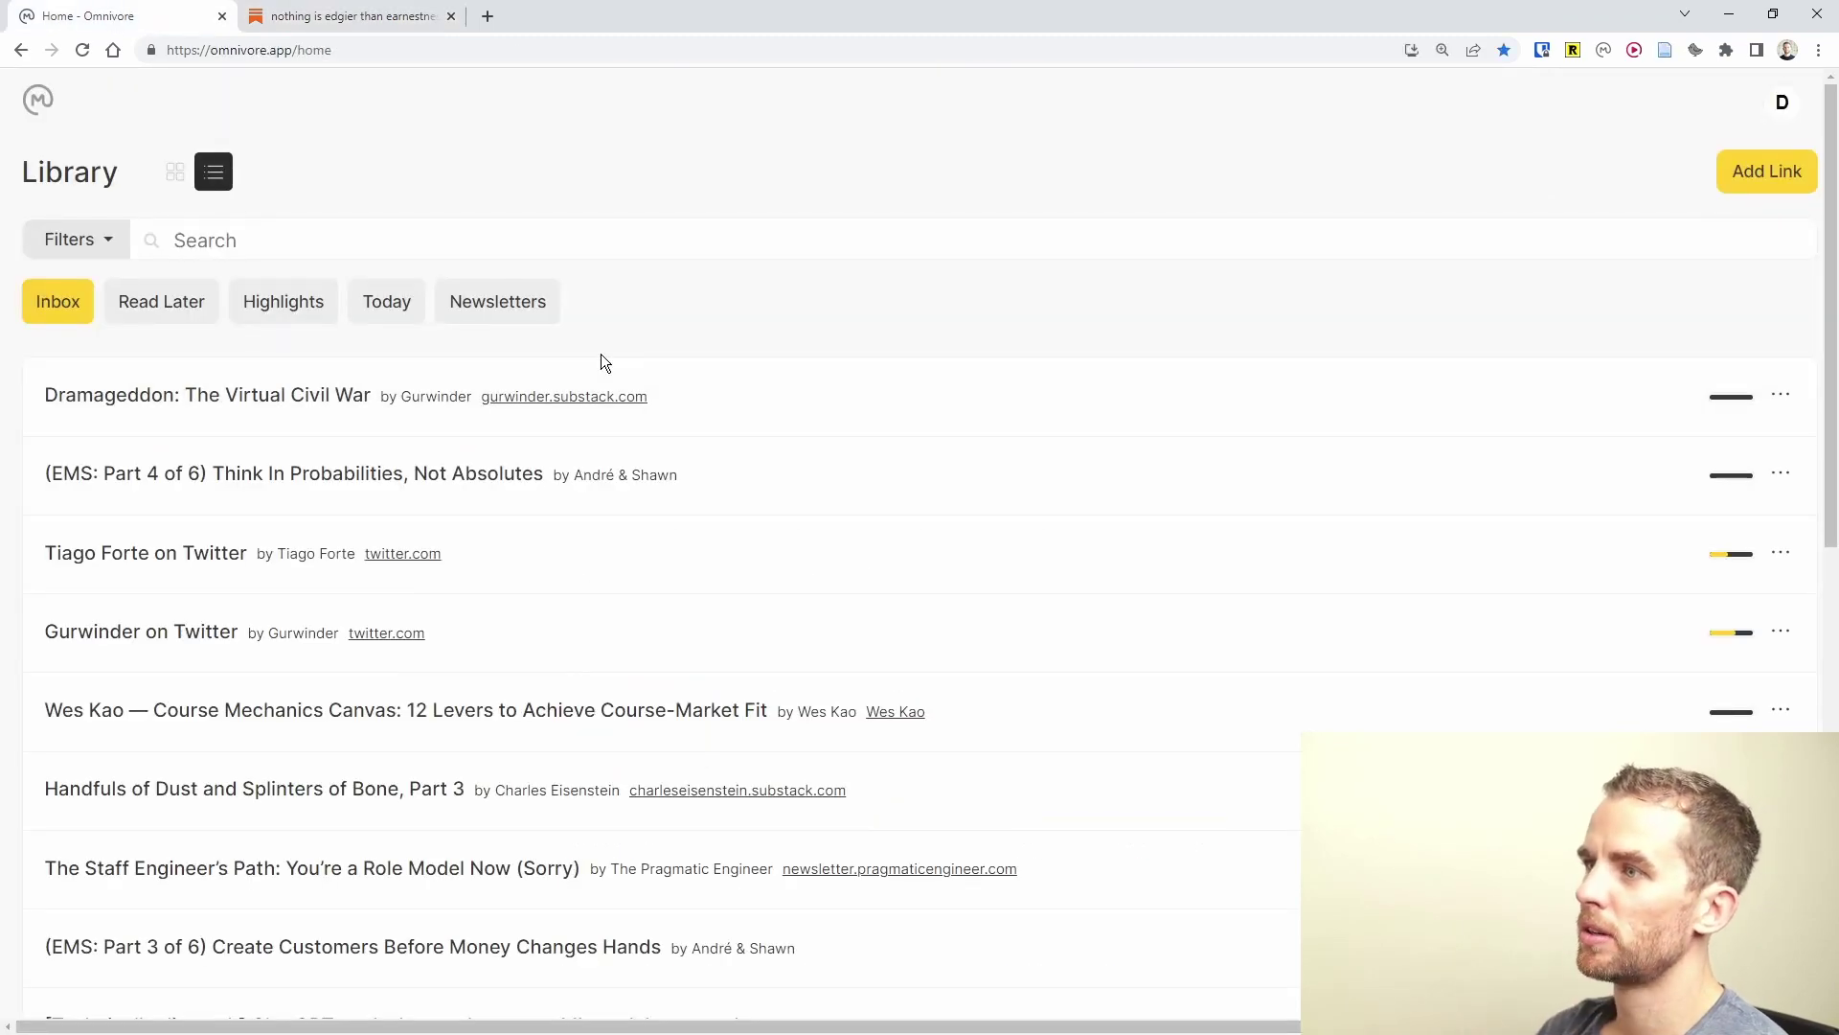
Refresh the Library and open 'nothing is edgier than earnestness' in the reader.
key("F5")
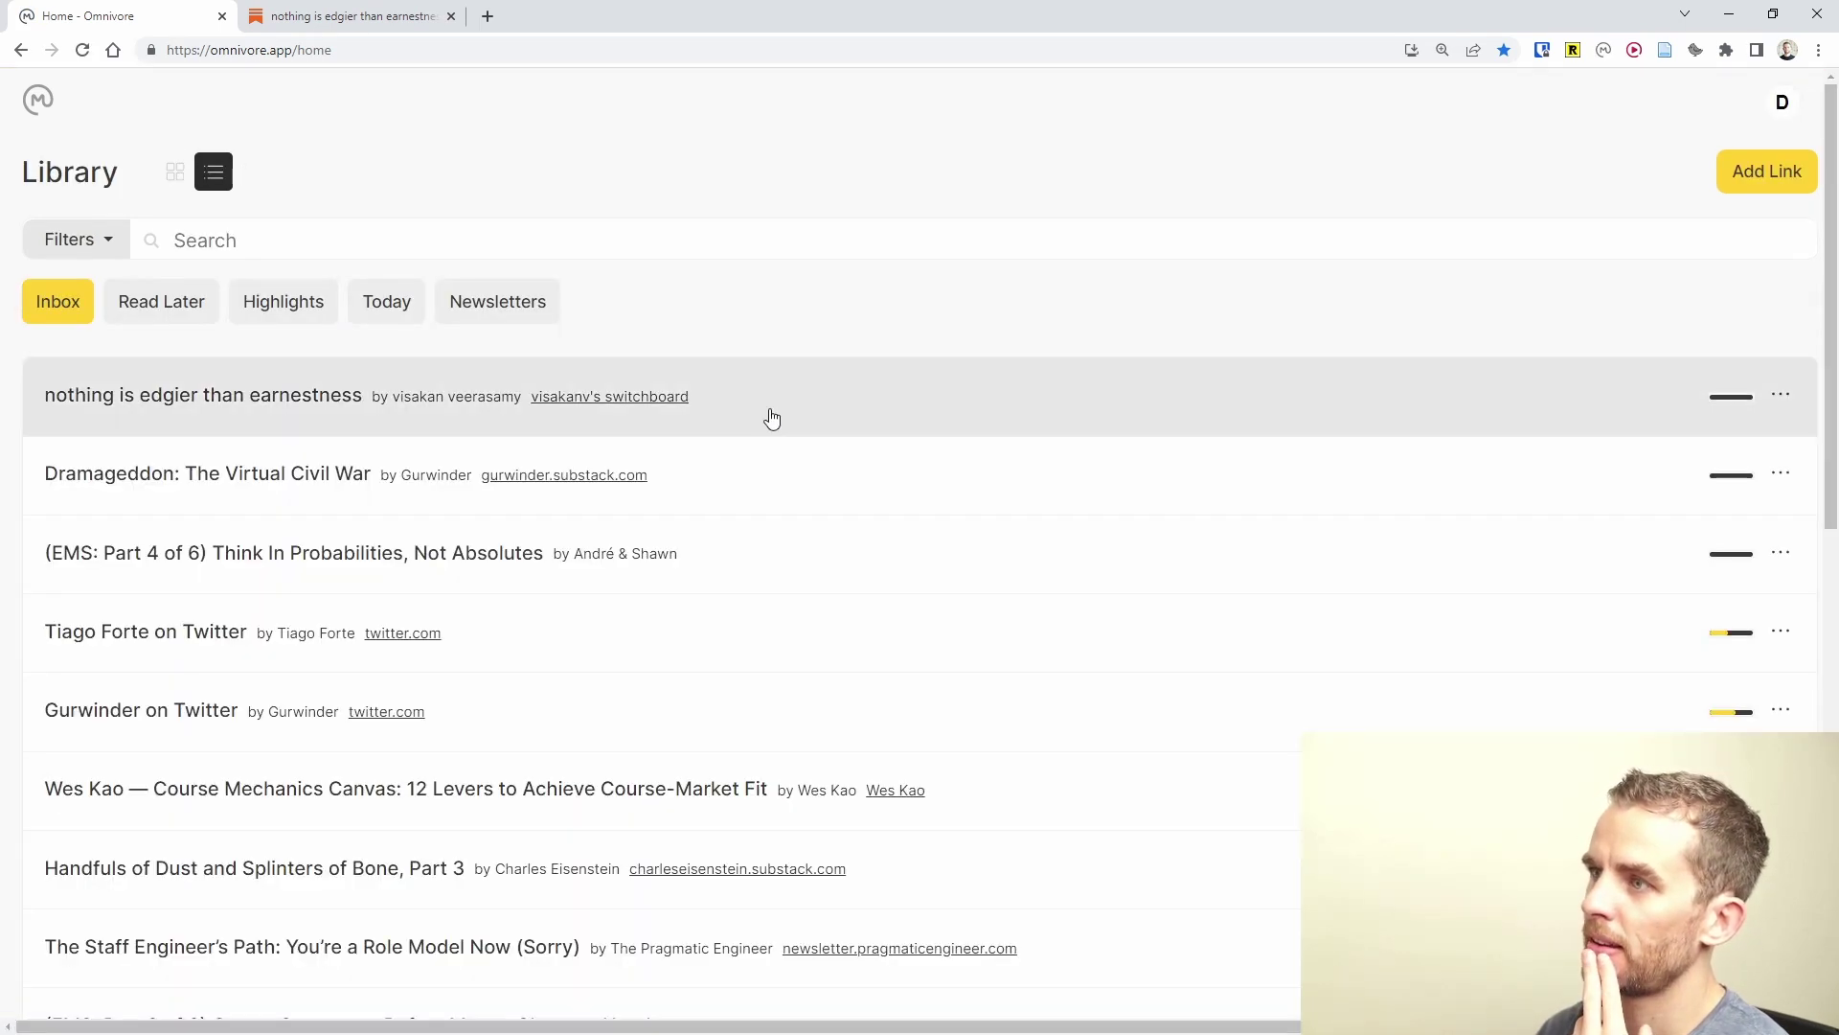
left_click(769, 412)
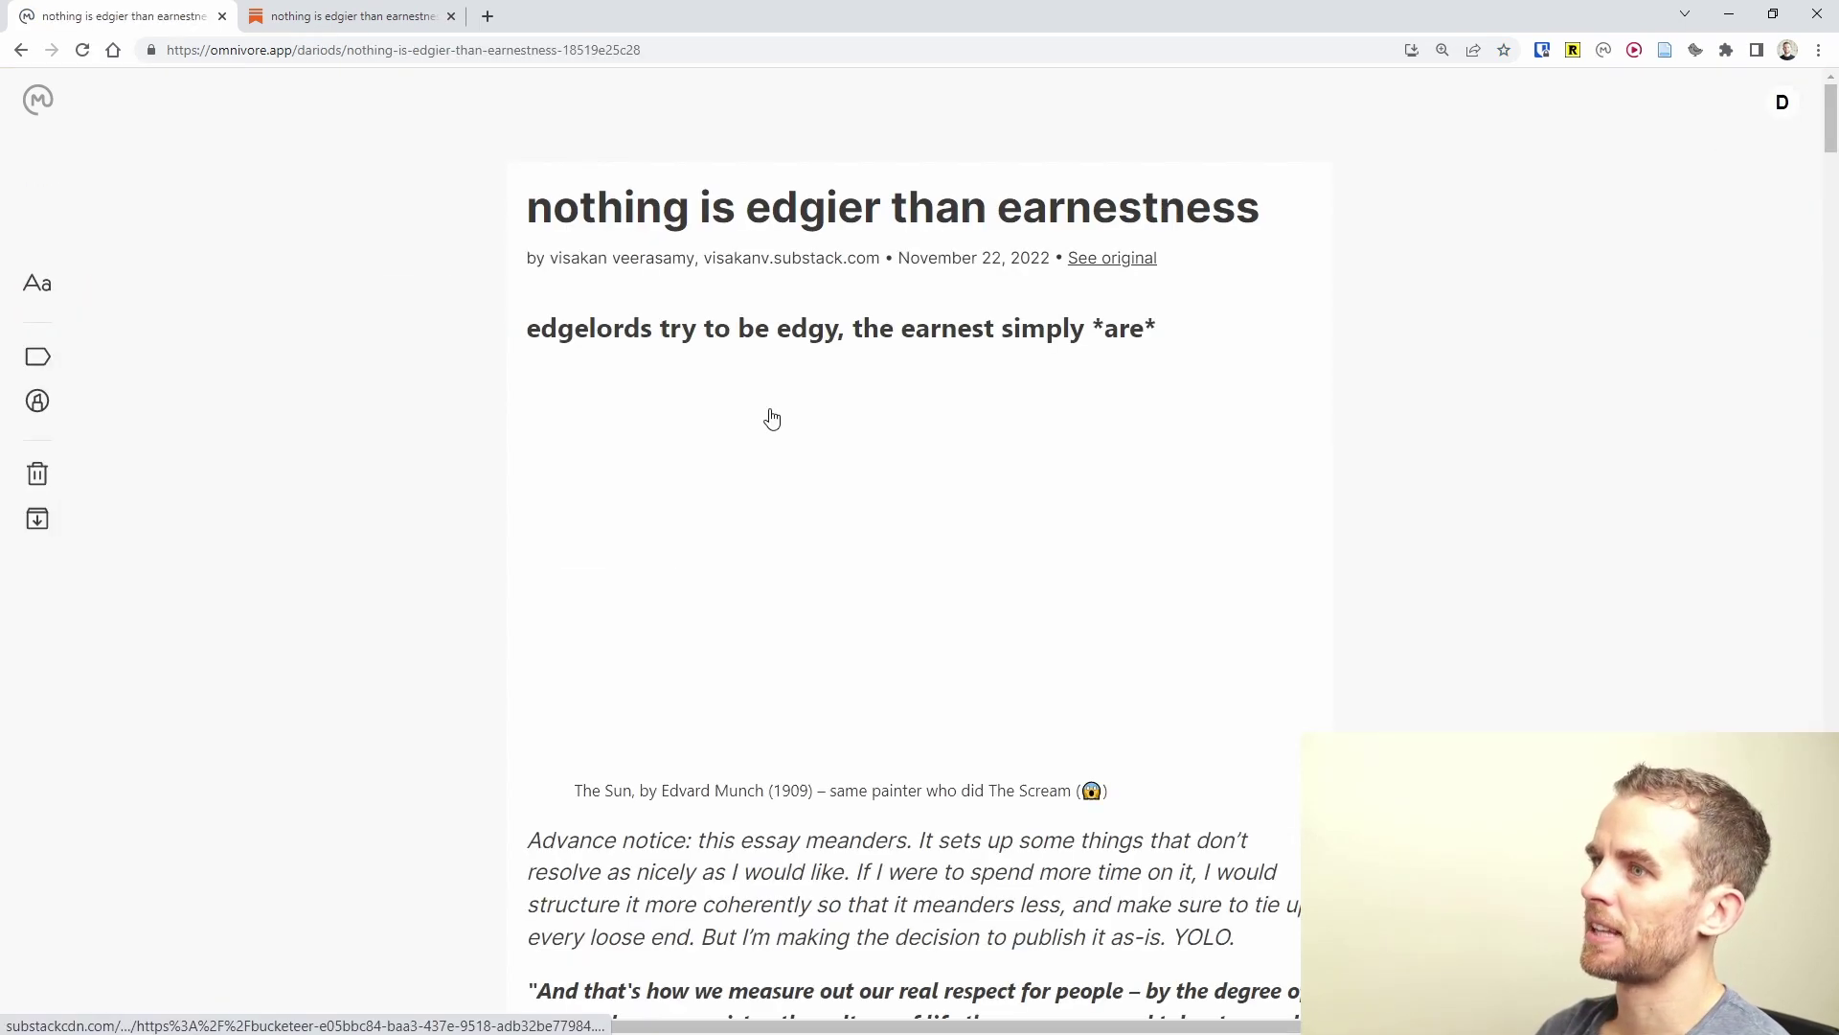
scroll(770, 412, "down", 4)
scroll(771, 412, "down", 13)
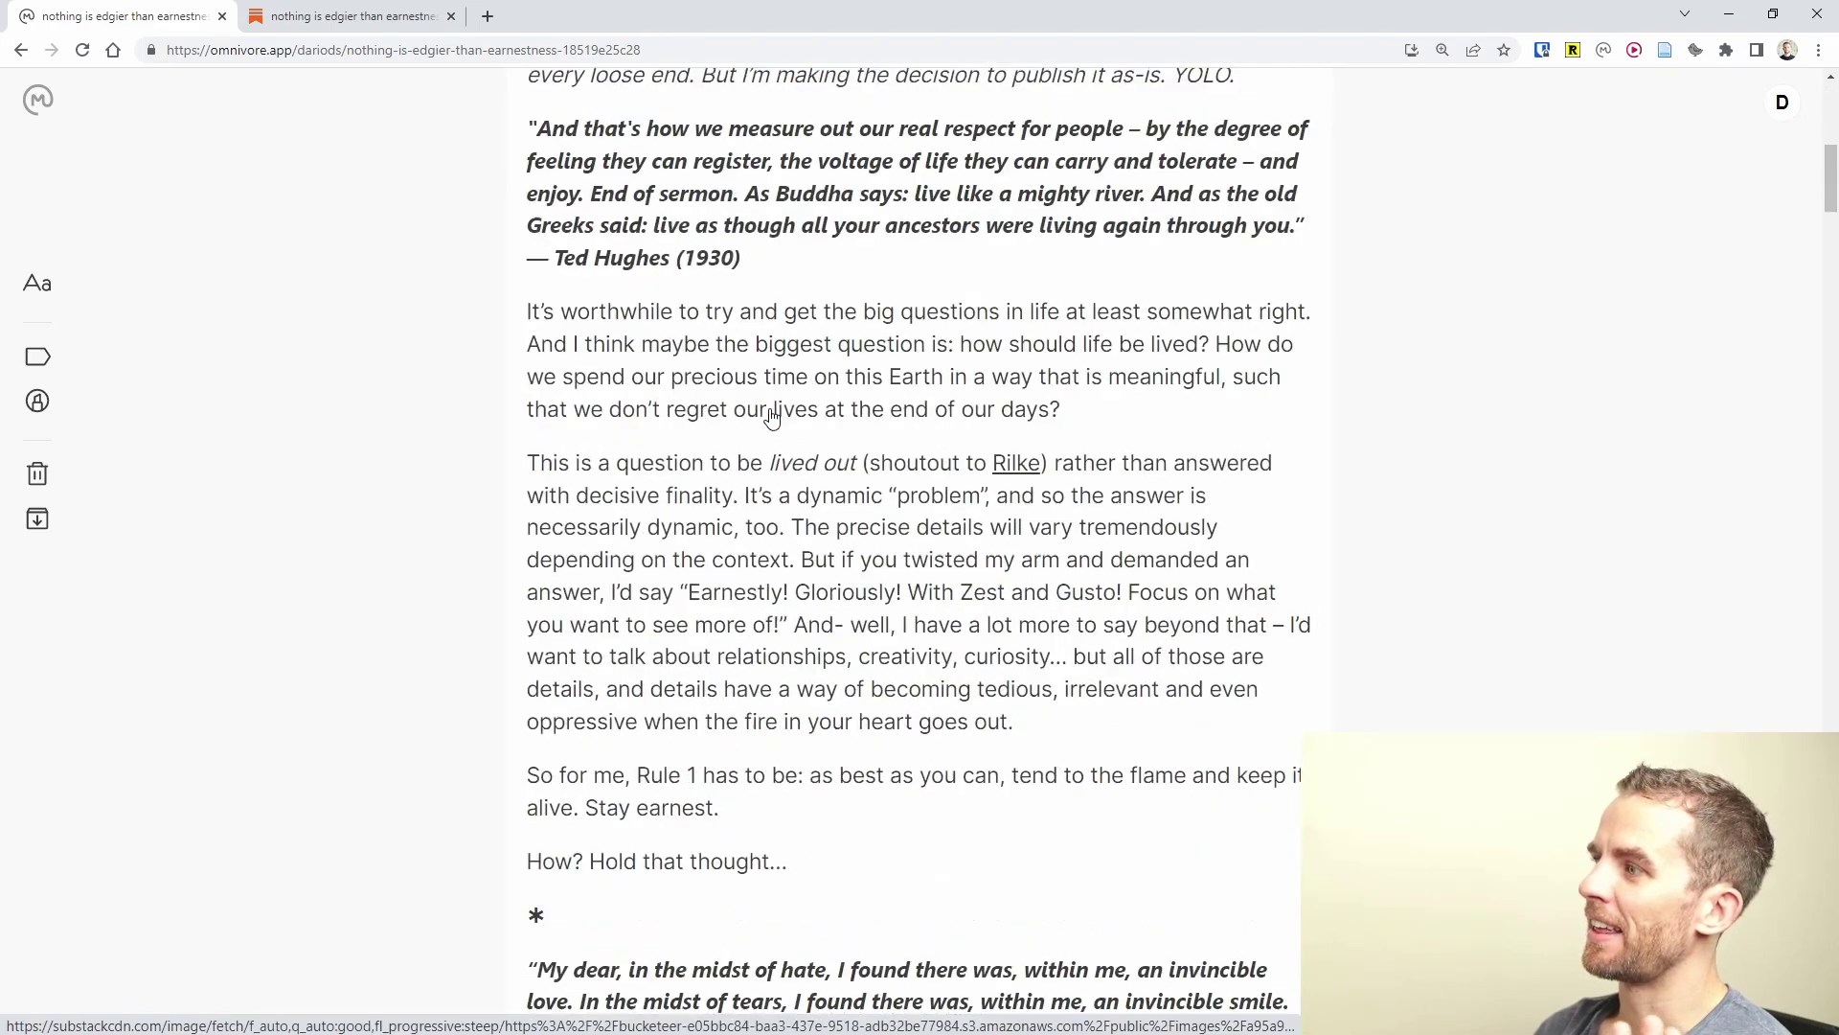
scroll(771, 412, "up", 12)
scroll(771, 409, "up", 2)
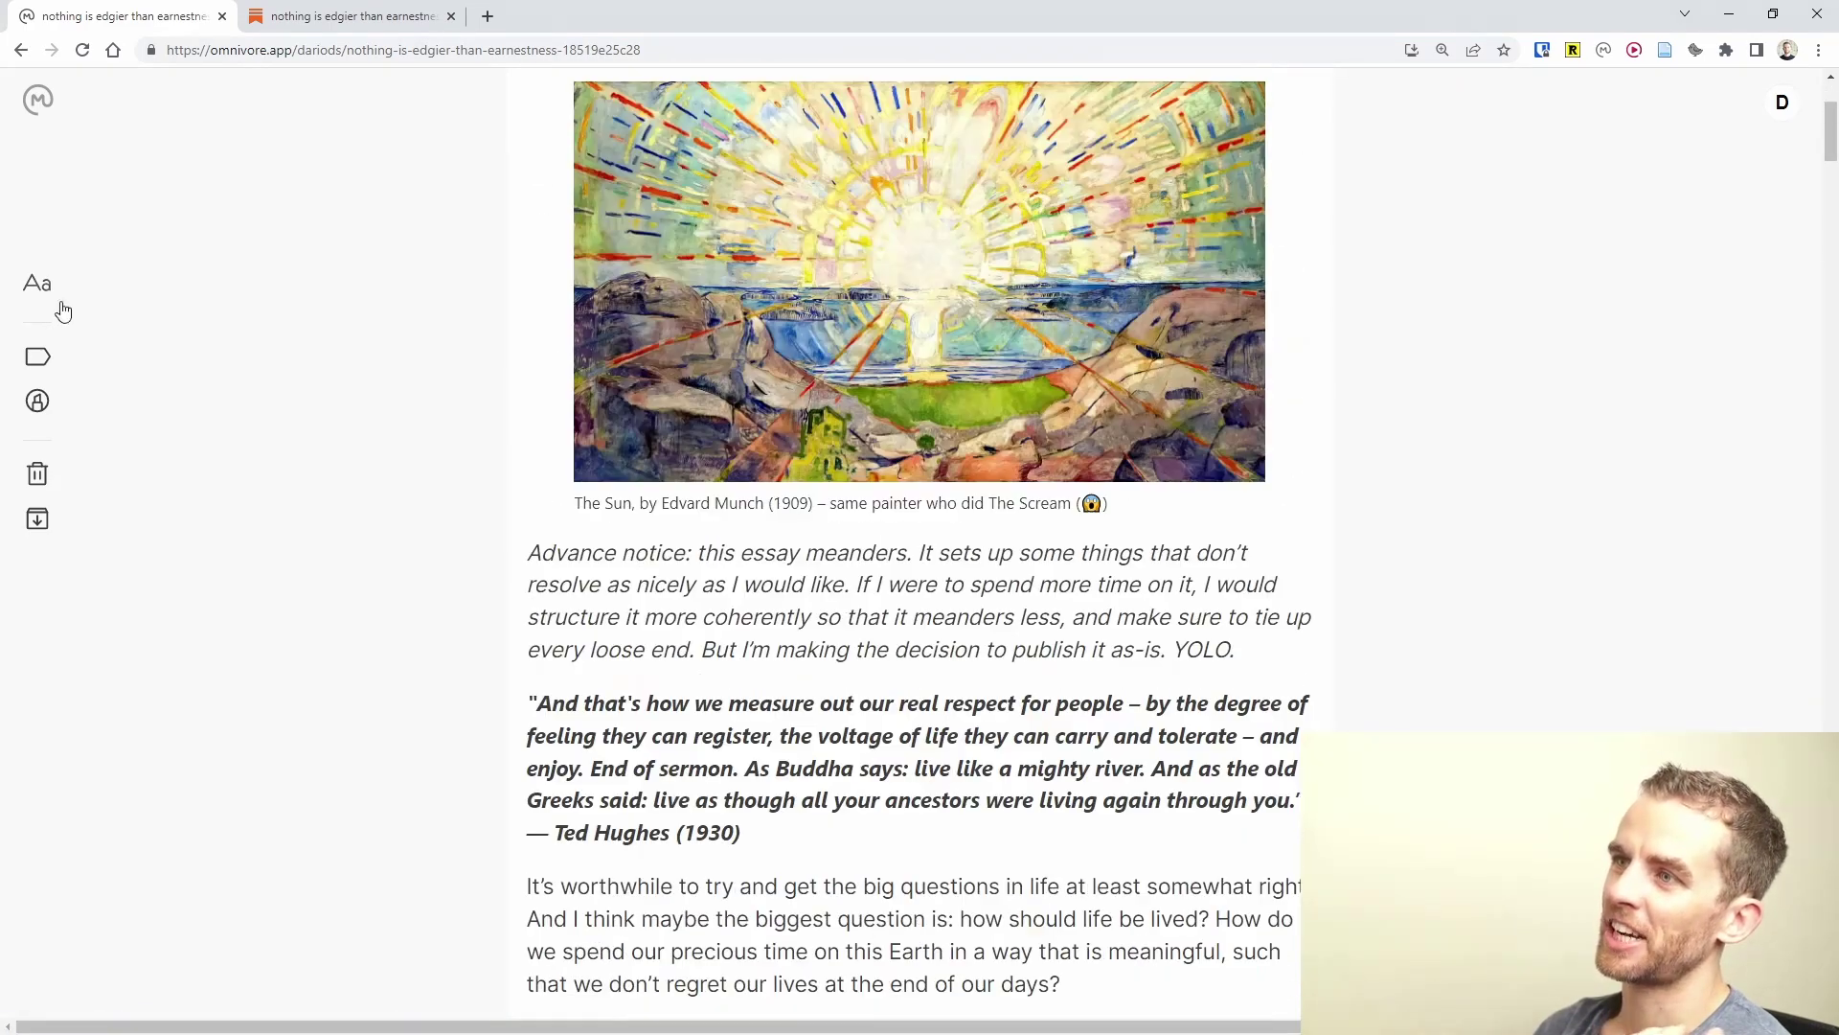
Narrow the reader margins, try larger and smaller font sizes, and close the settings panel.
left_click(56, 290)
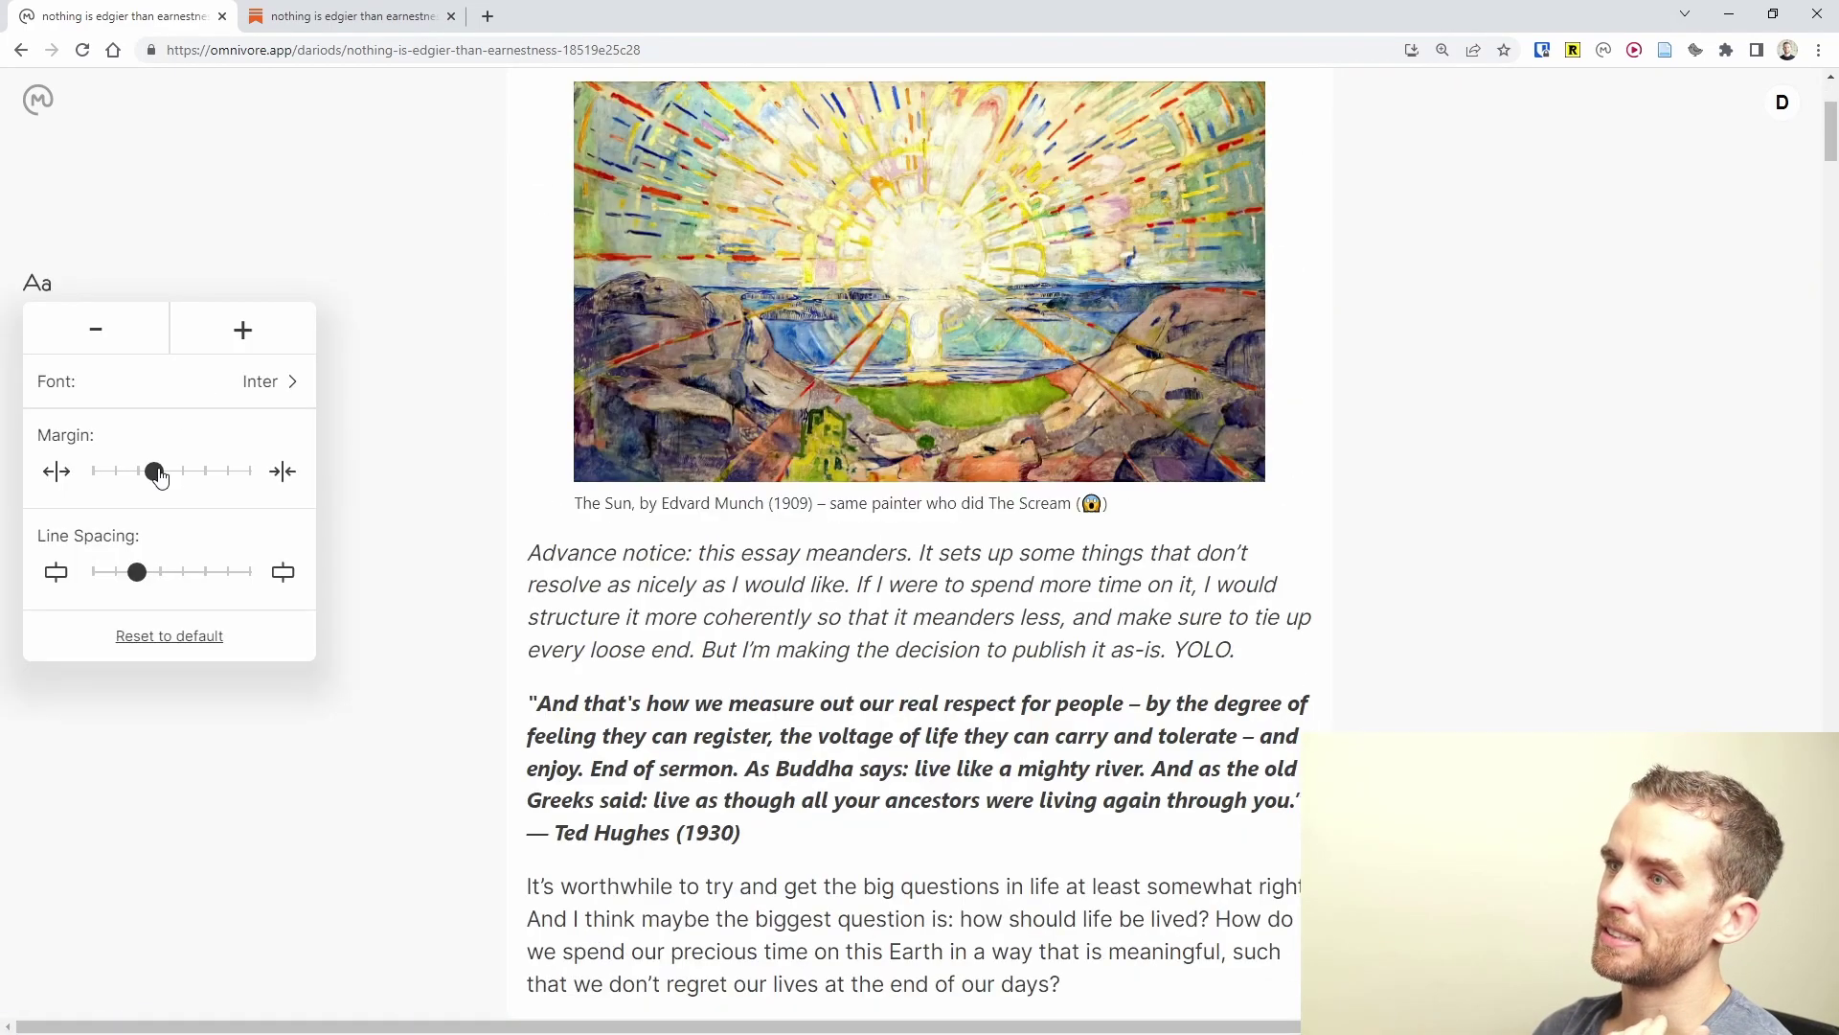
mouse_move(160, 477)
left_mouse_down()
mouse_move(188, 476)
mouse_move(144, 481)
left_mouse_up()
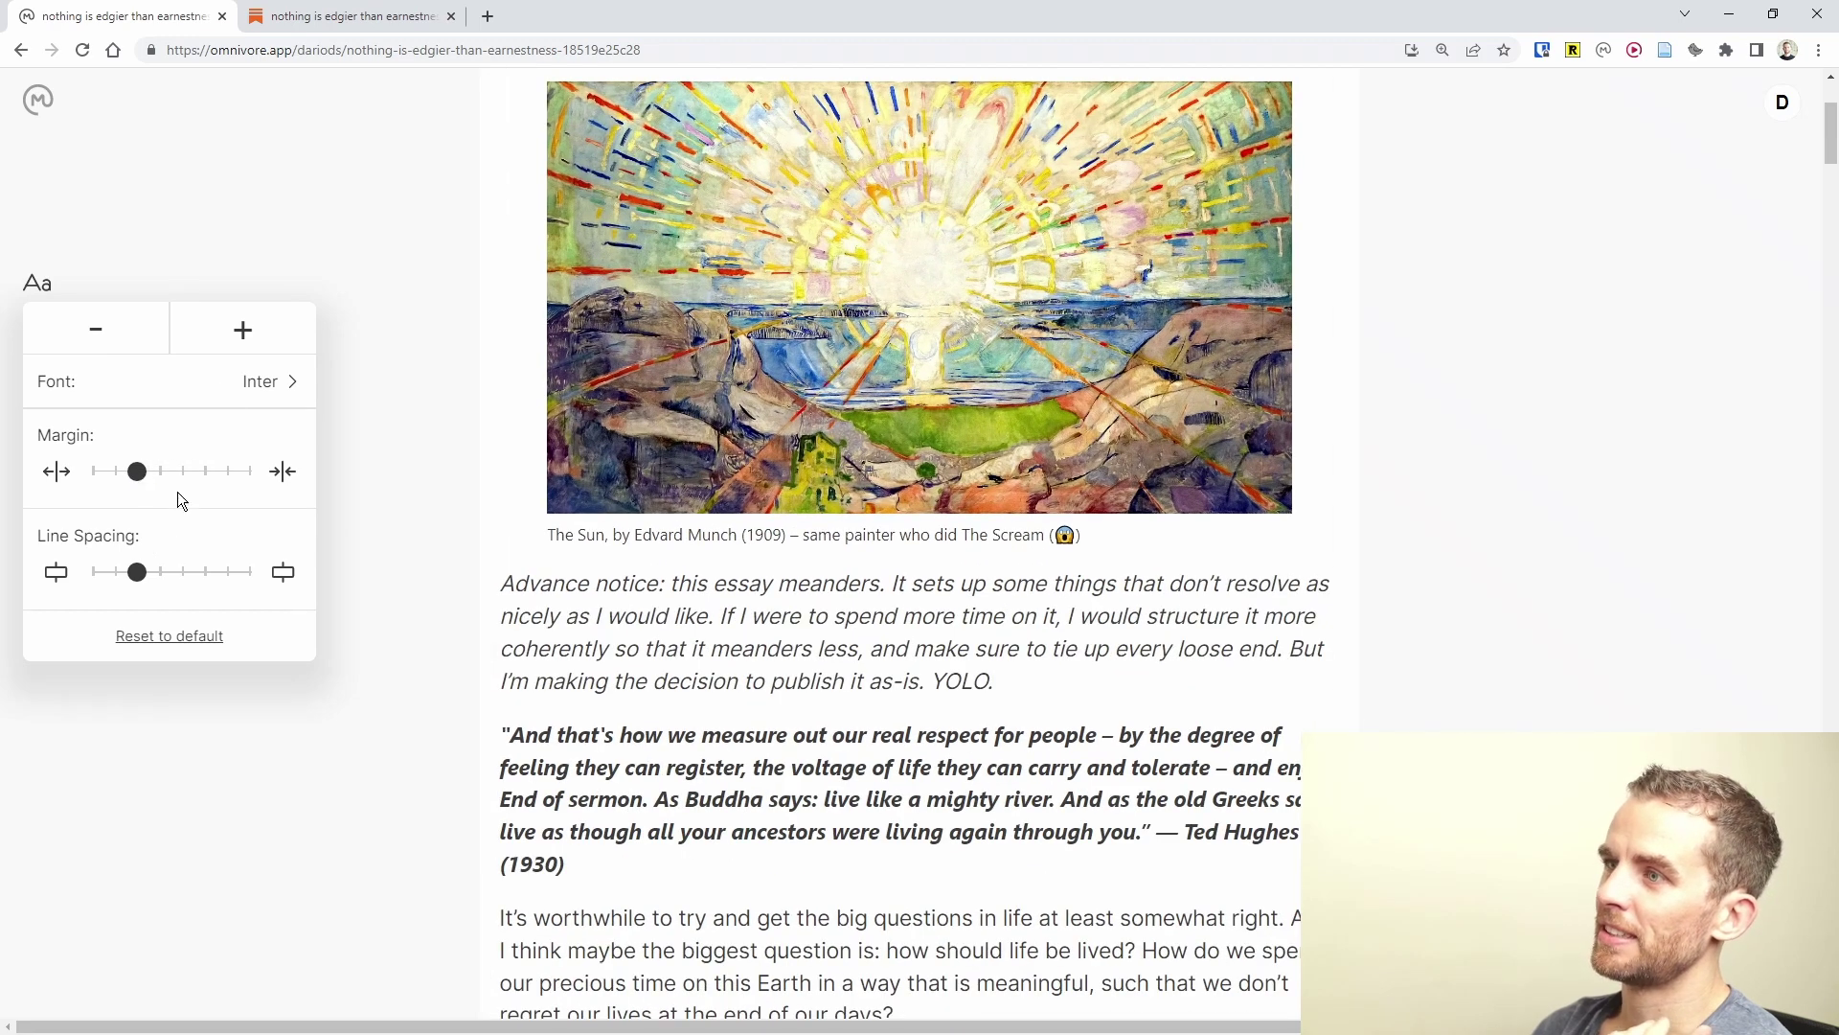
left_click(266, 339)
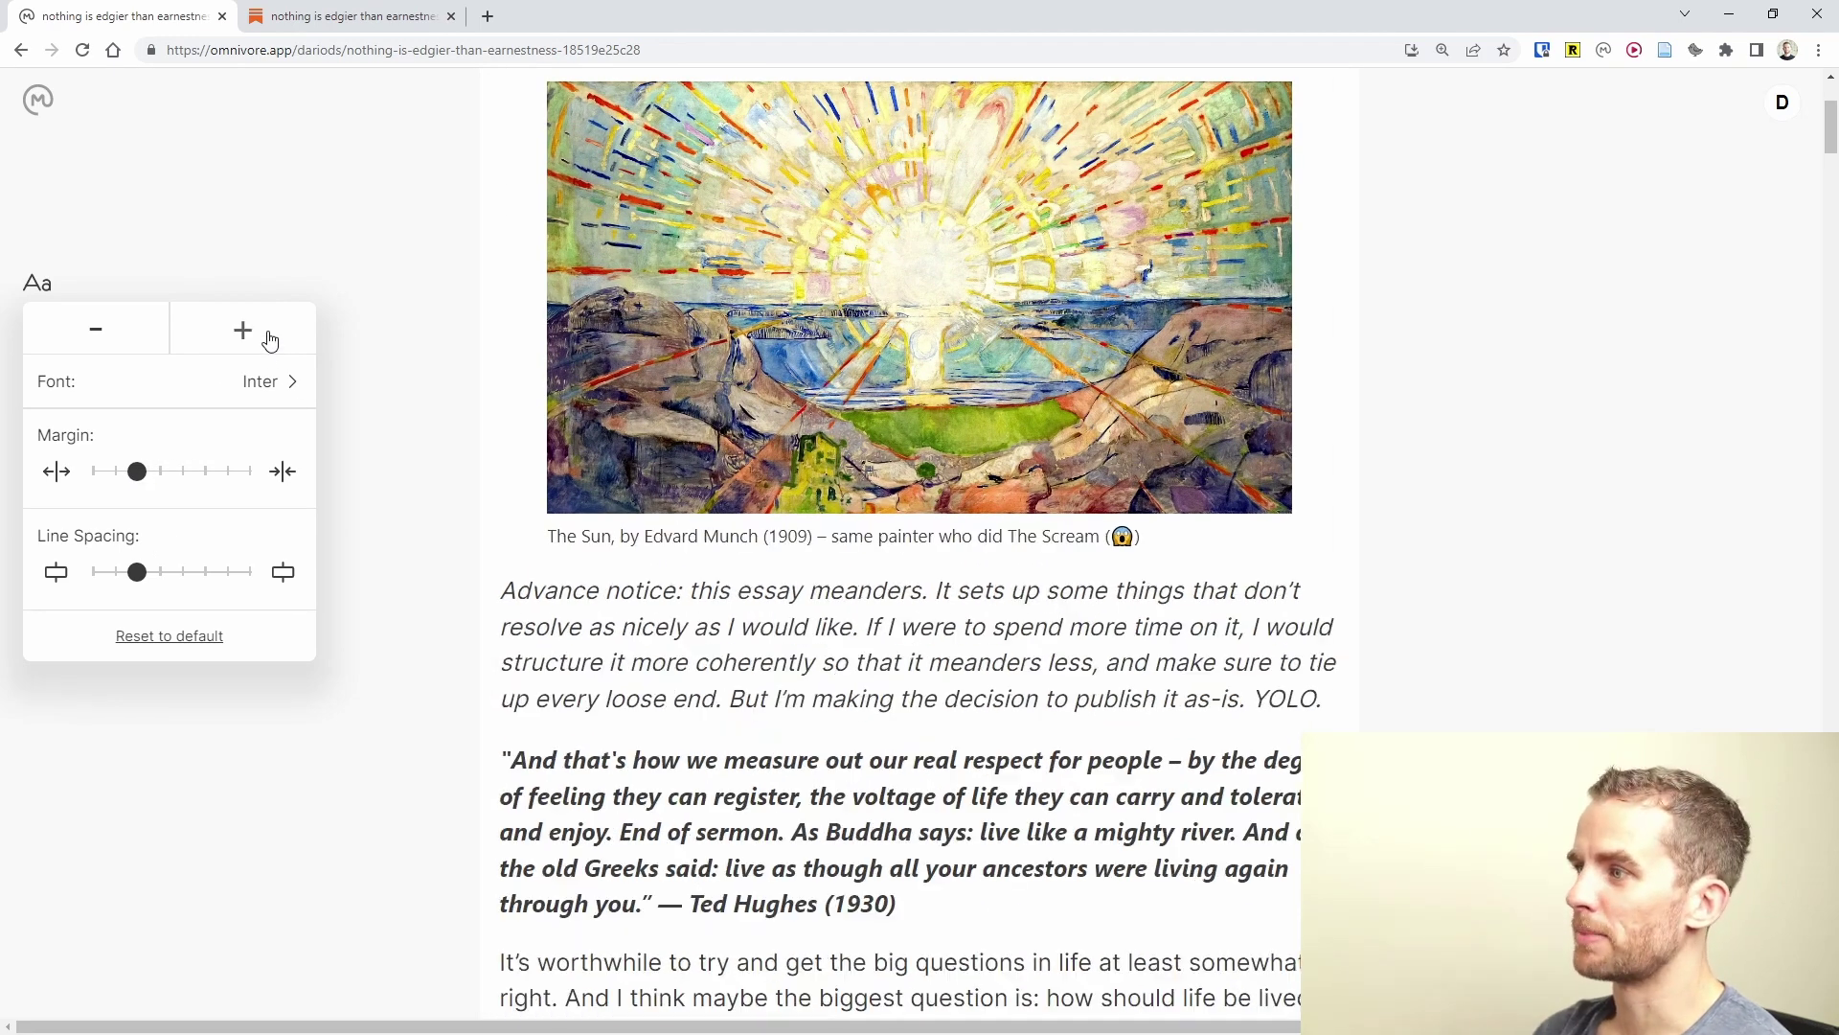
left_click(97, 330)
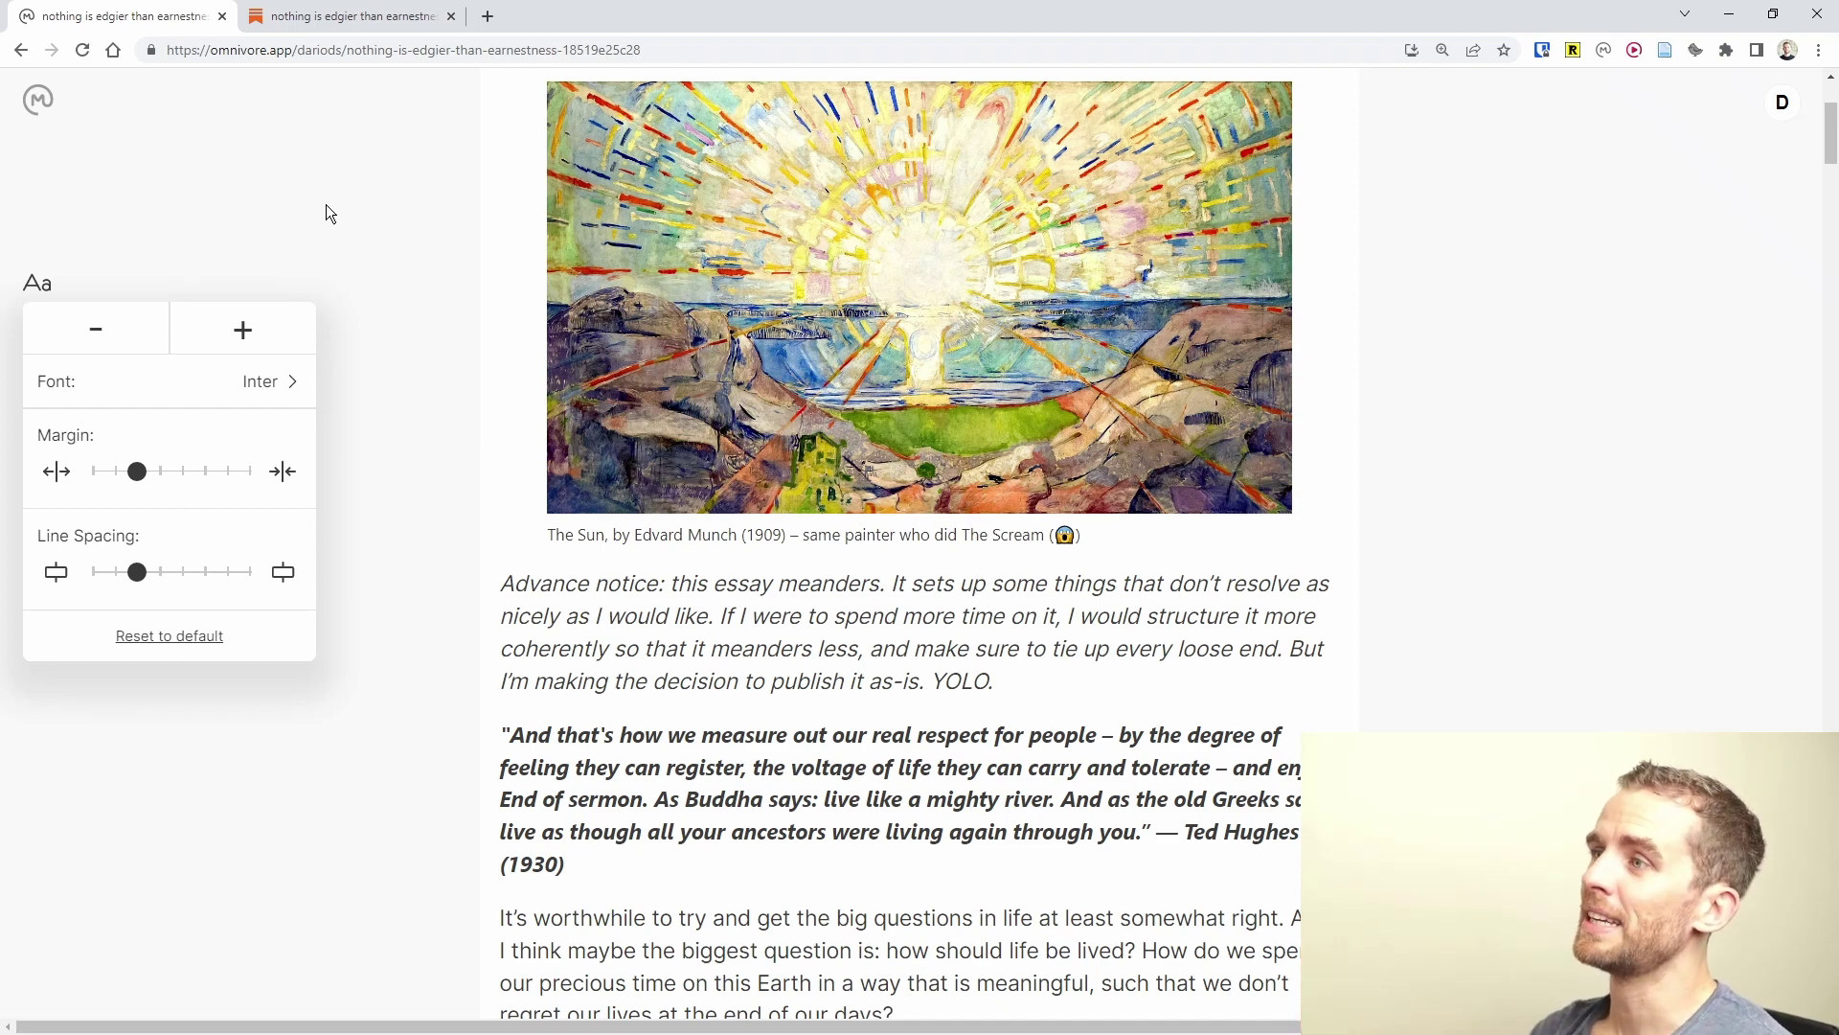
left_click(373, 254)
Return to the Library, scroll down, and open 'Why Does Chronic Pain Hurt So Much?'.
scroll(568, 439, "up", 3)
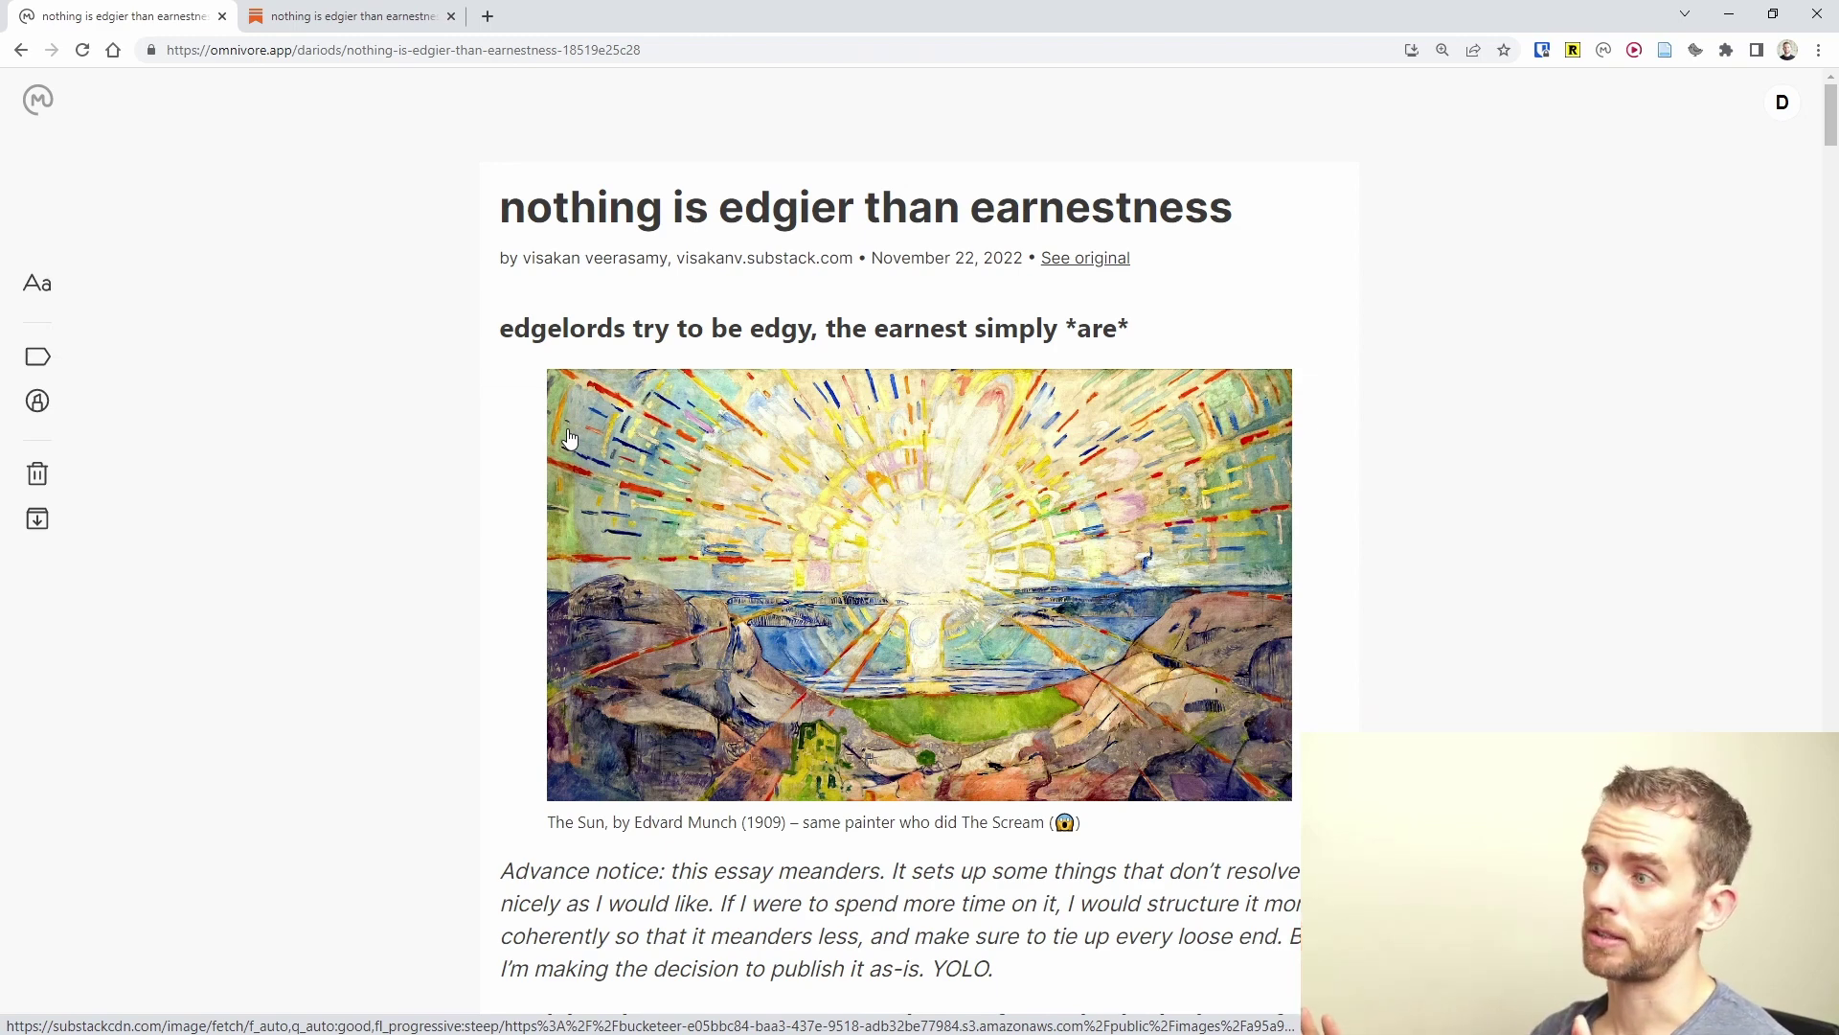
left_click(29, 57)
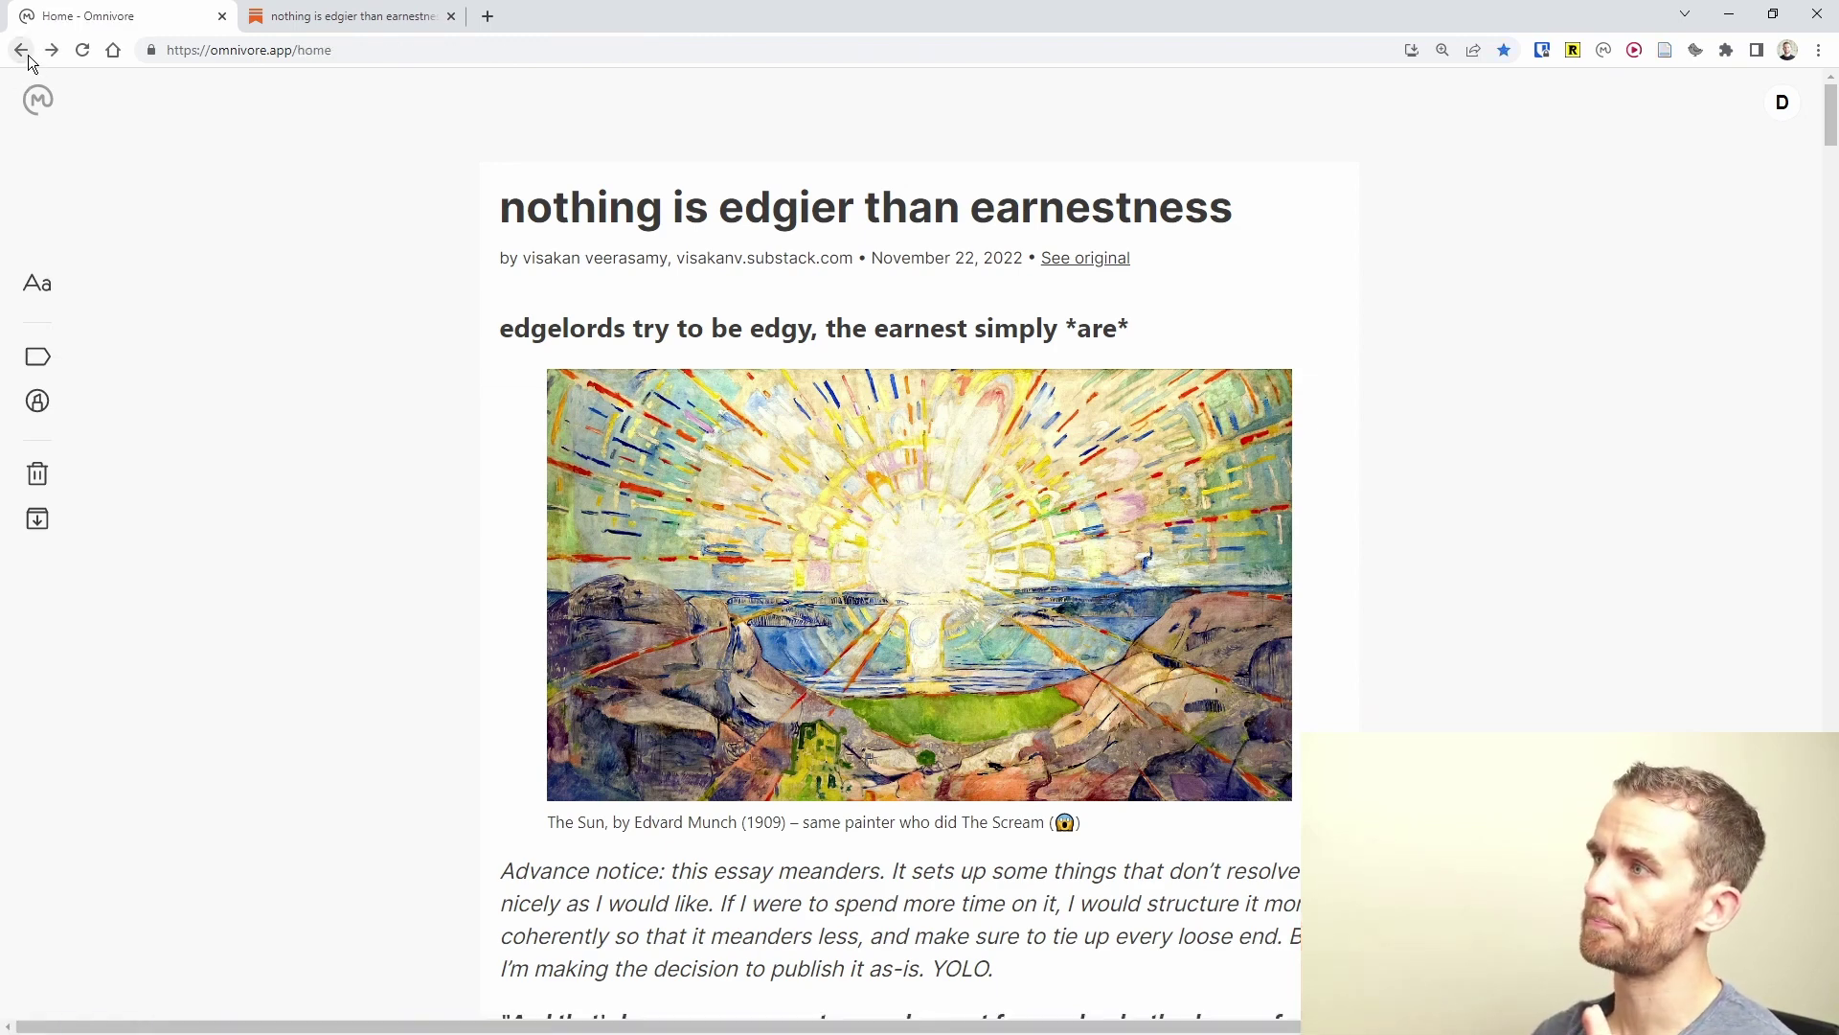
scroll(251, 311, "down", 3)
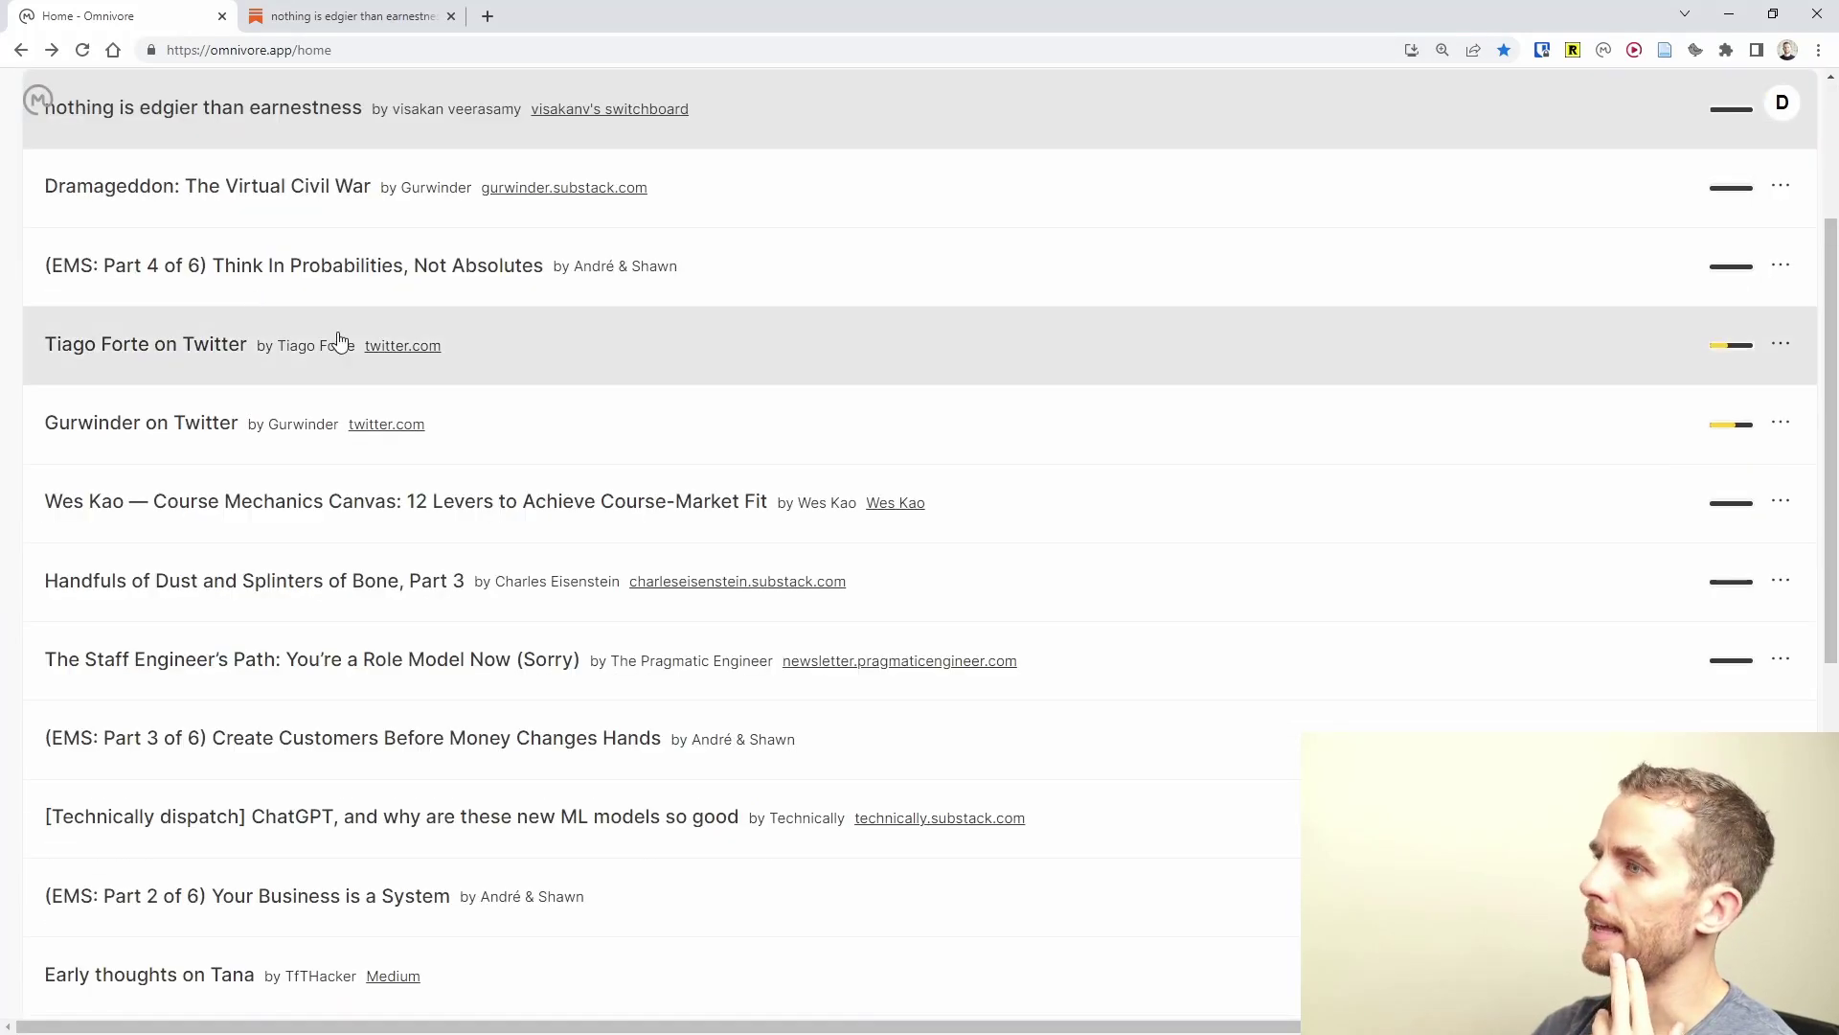
scroll(367, 379, "down", 1)
scroll(368, 383, "down", 7)
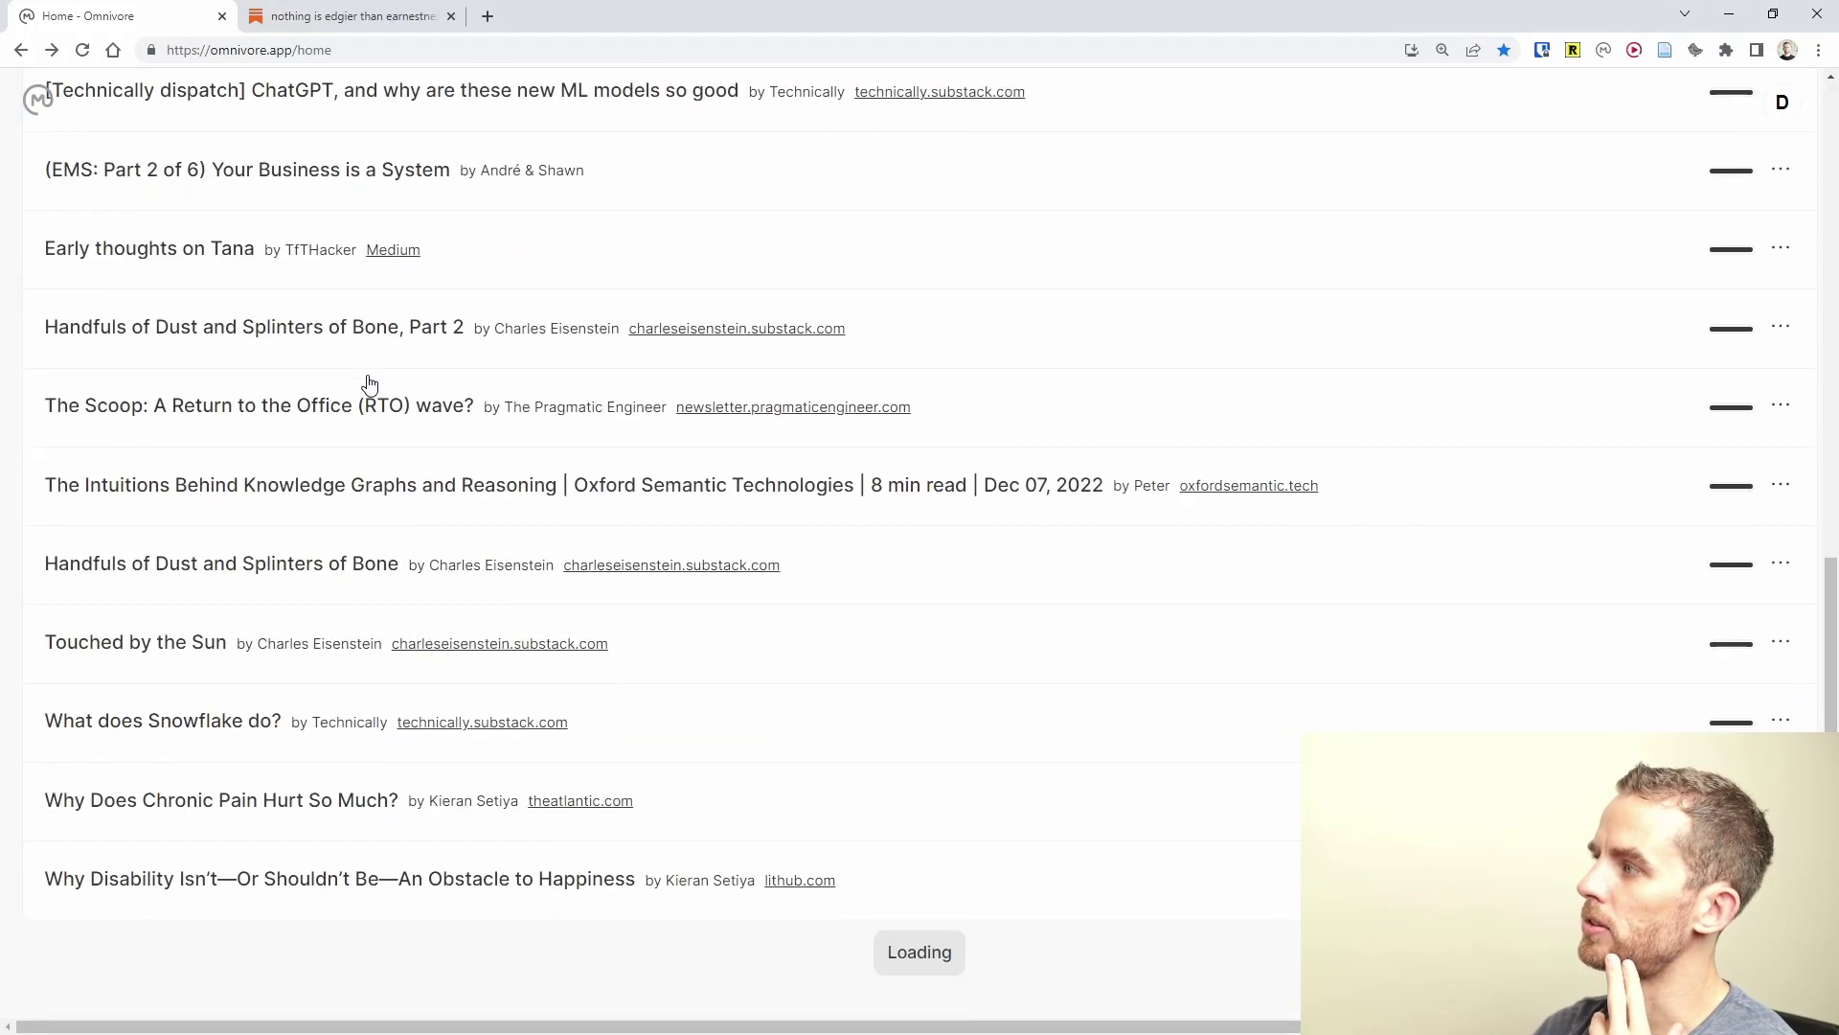
scroll(369, 383, "down", 1)
scroll(369, 384, "down", 1)
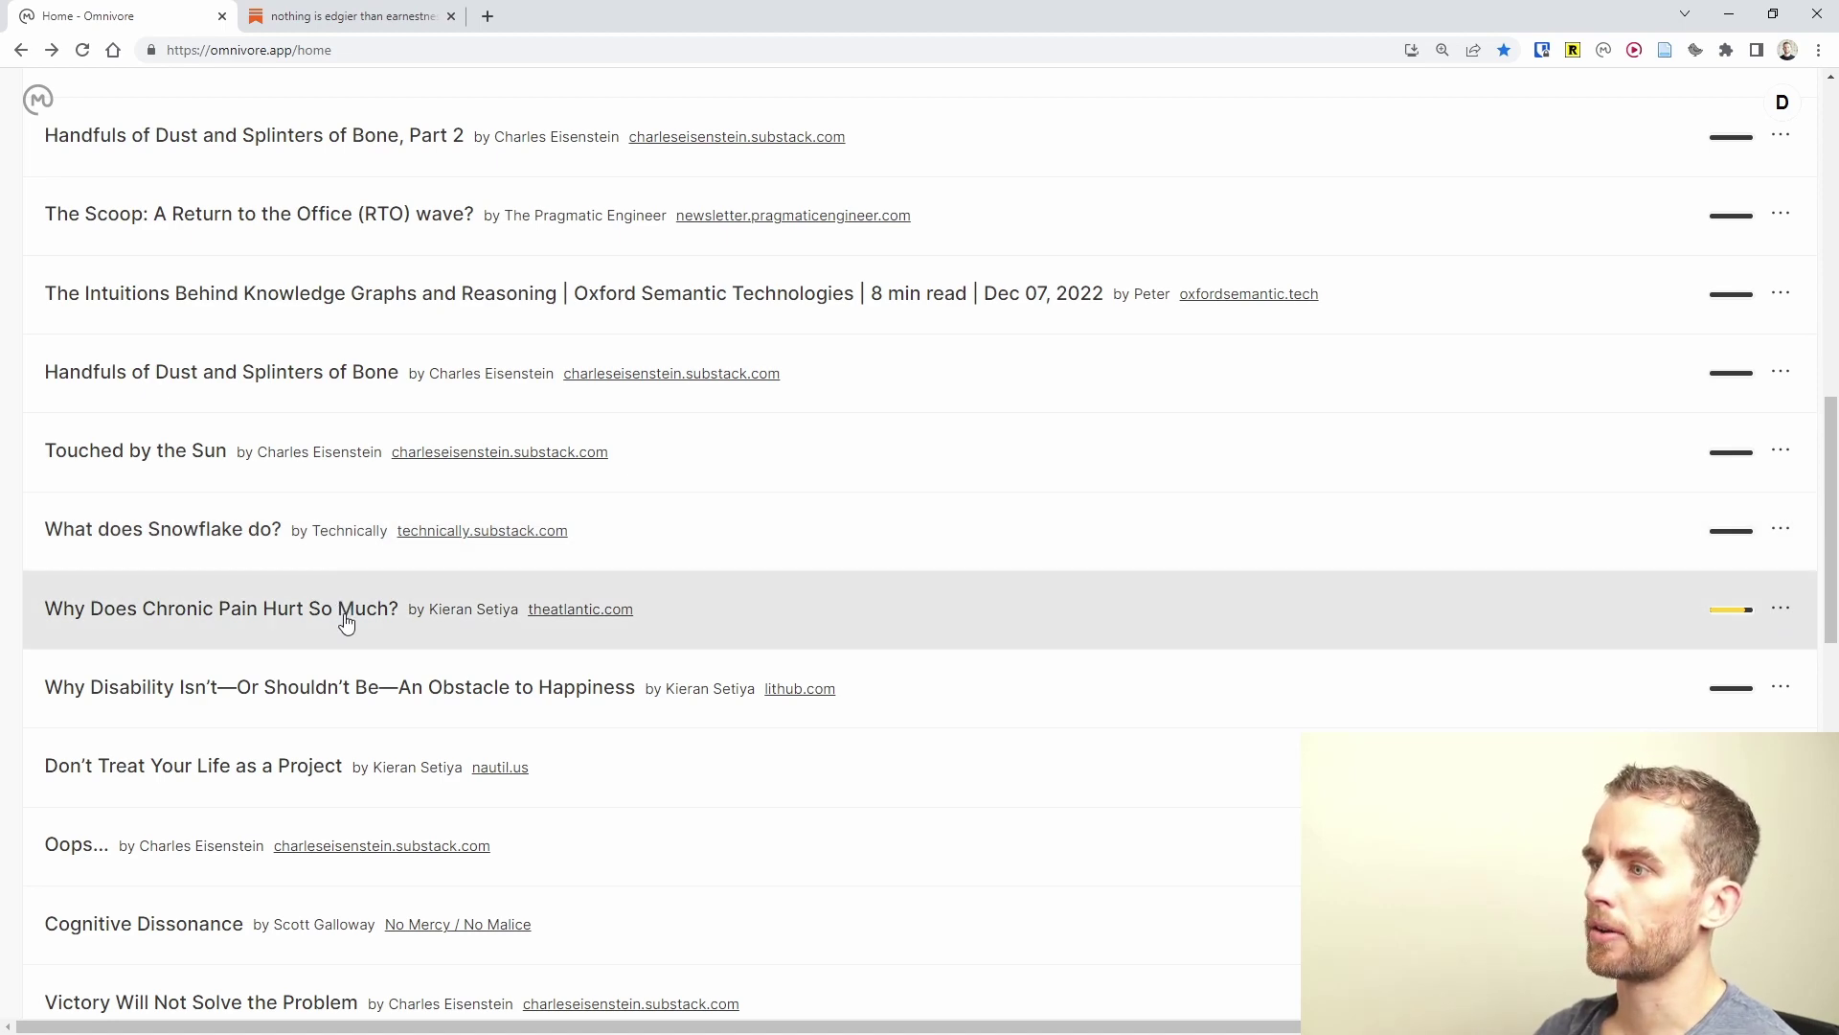
left_click(347, 622)
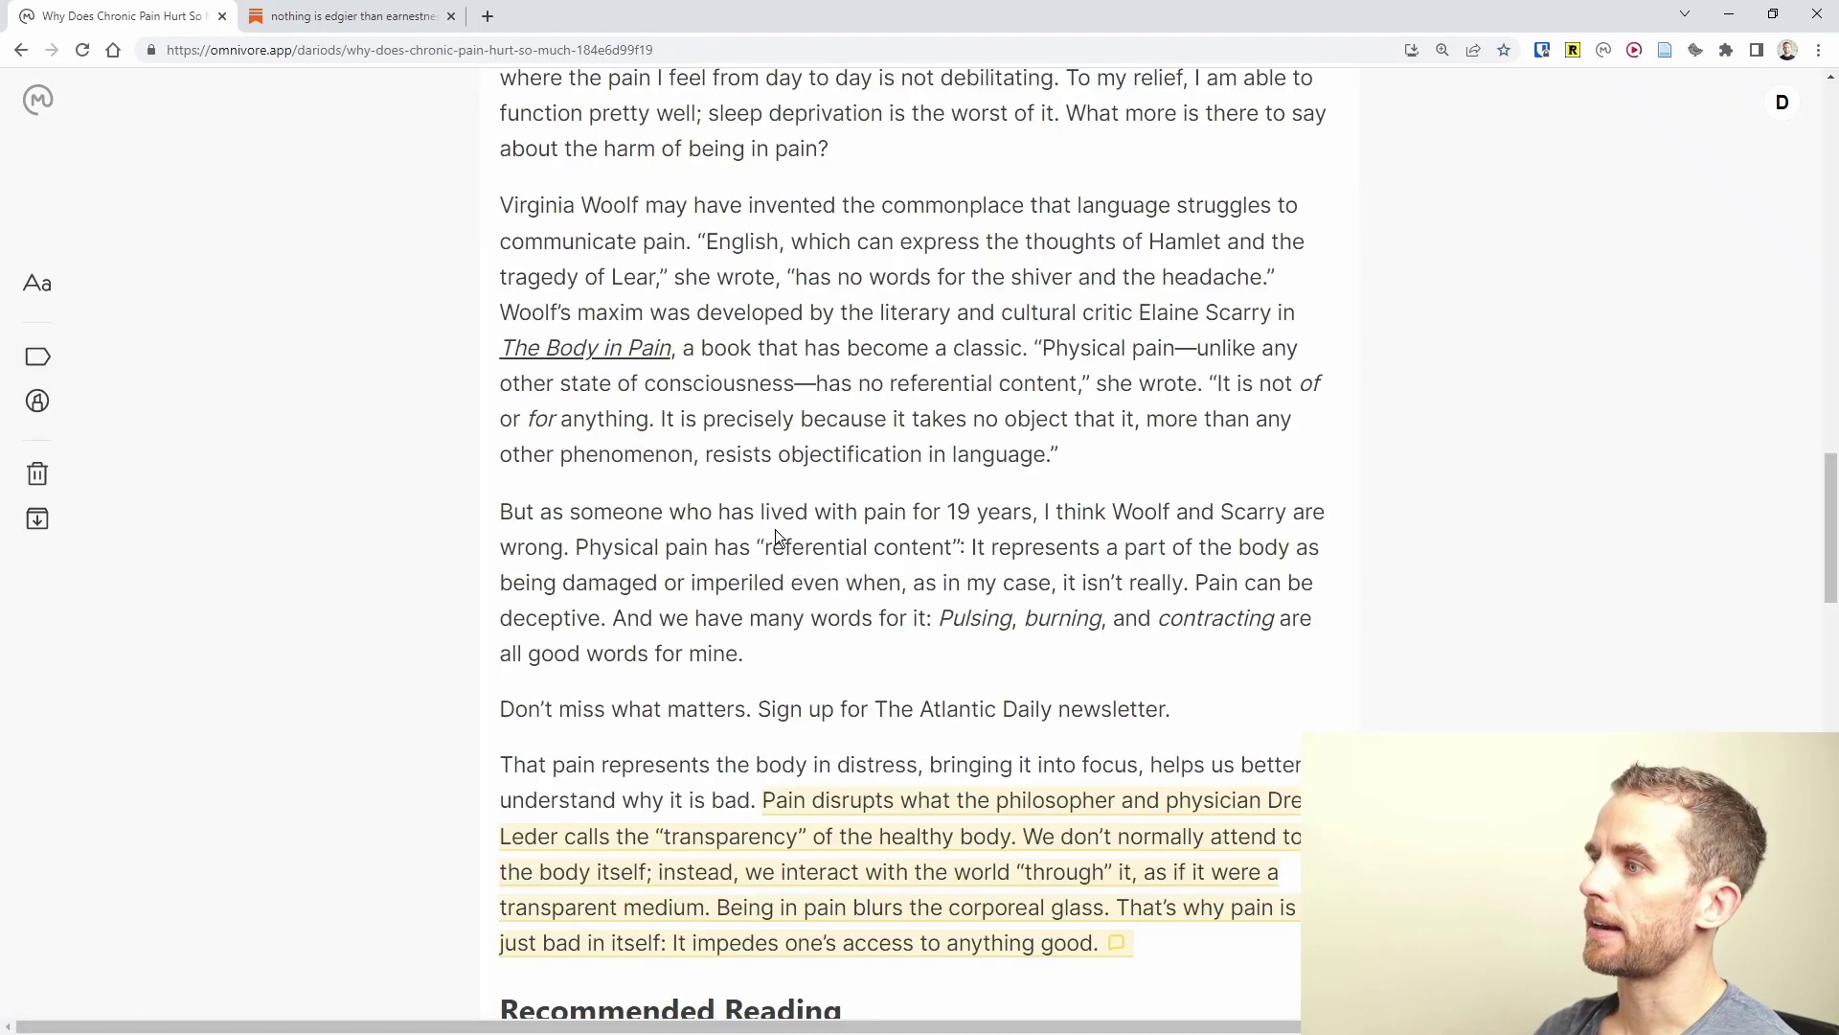
Apply the 'Sent to Logseq' label to the chronic pain article and return to the Library.
scroll(776, 536, "down", 10)
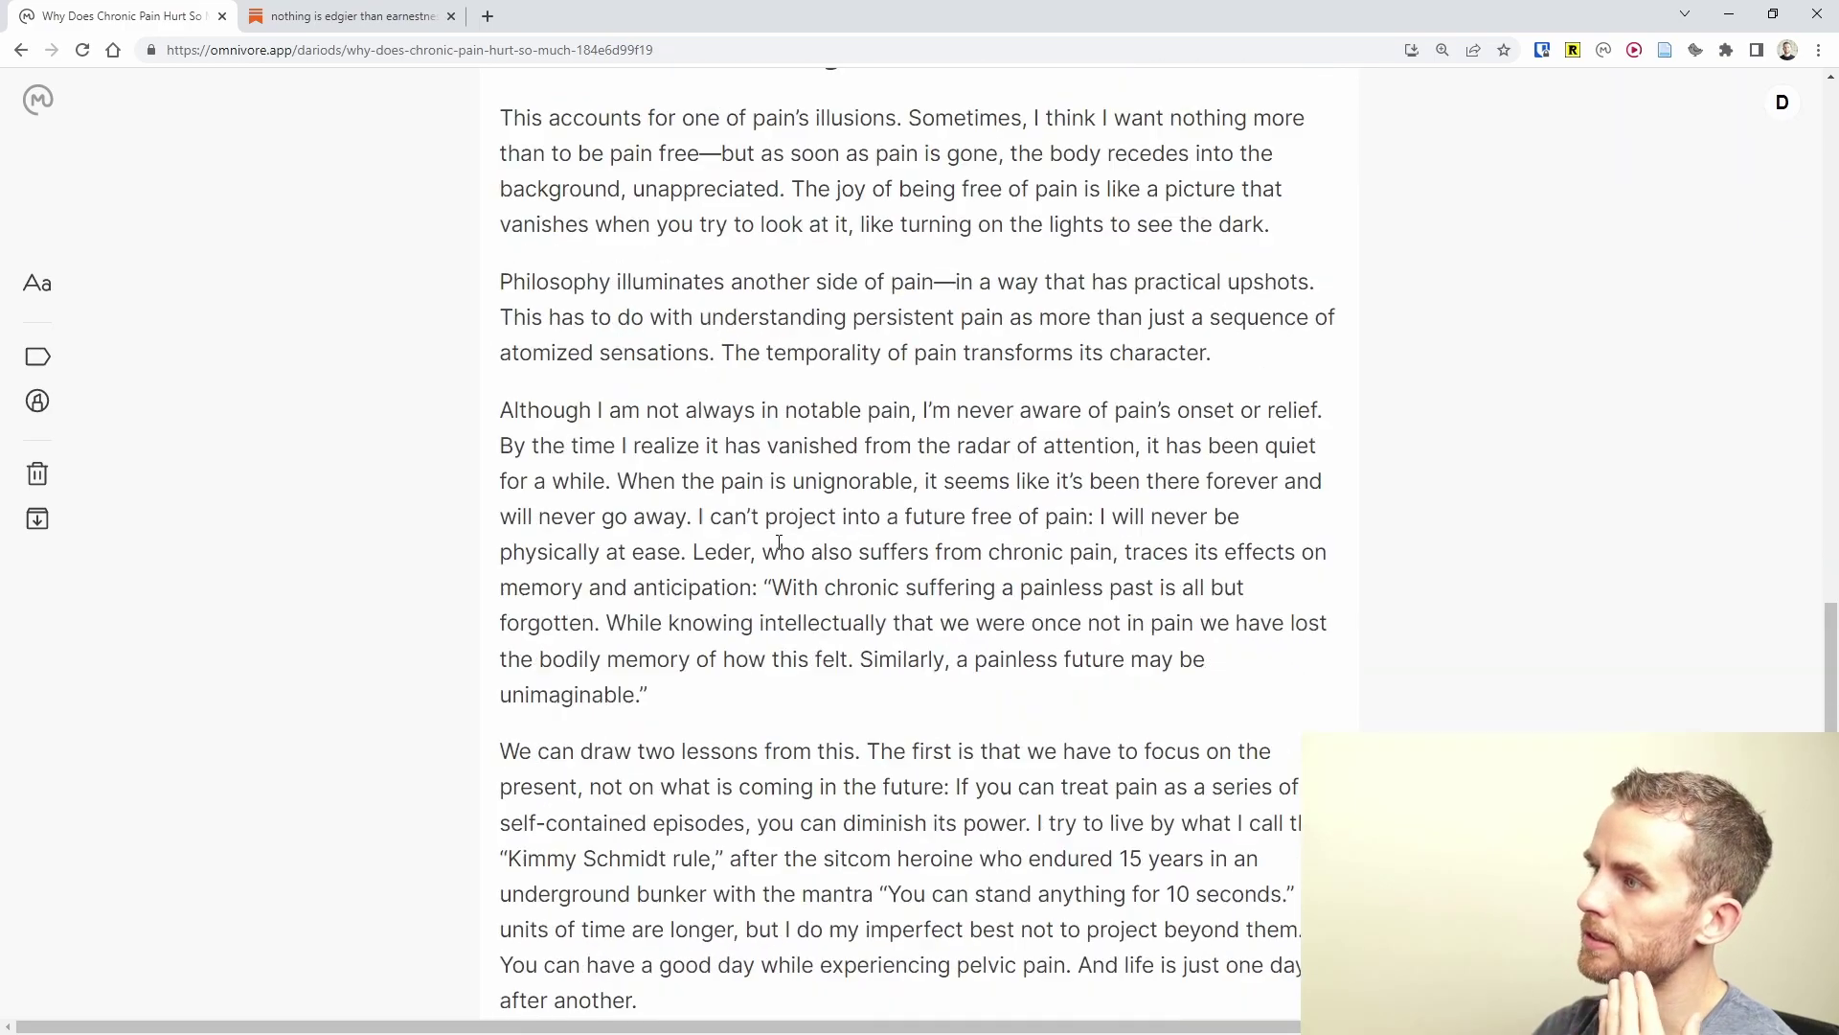
scroll(778, 542, "down", 14)
scroll(777, 542, "up", 17)
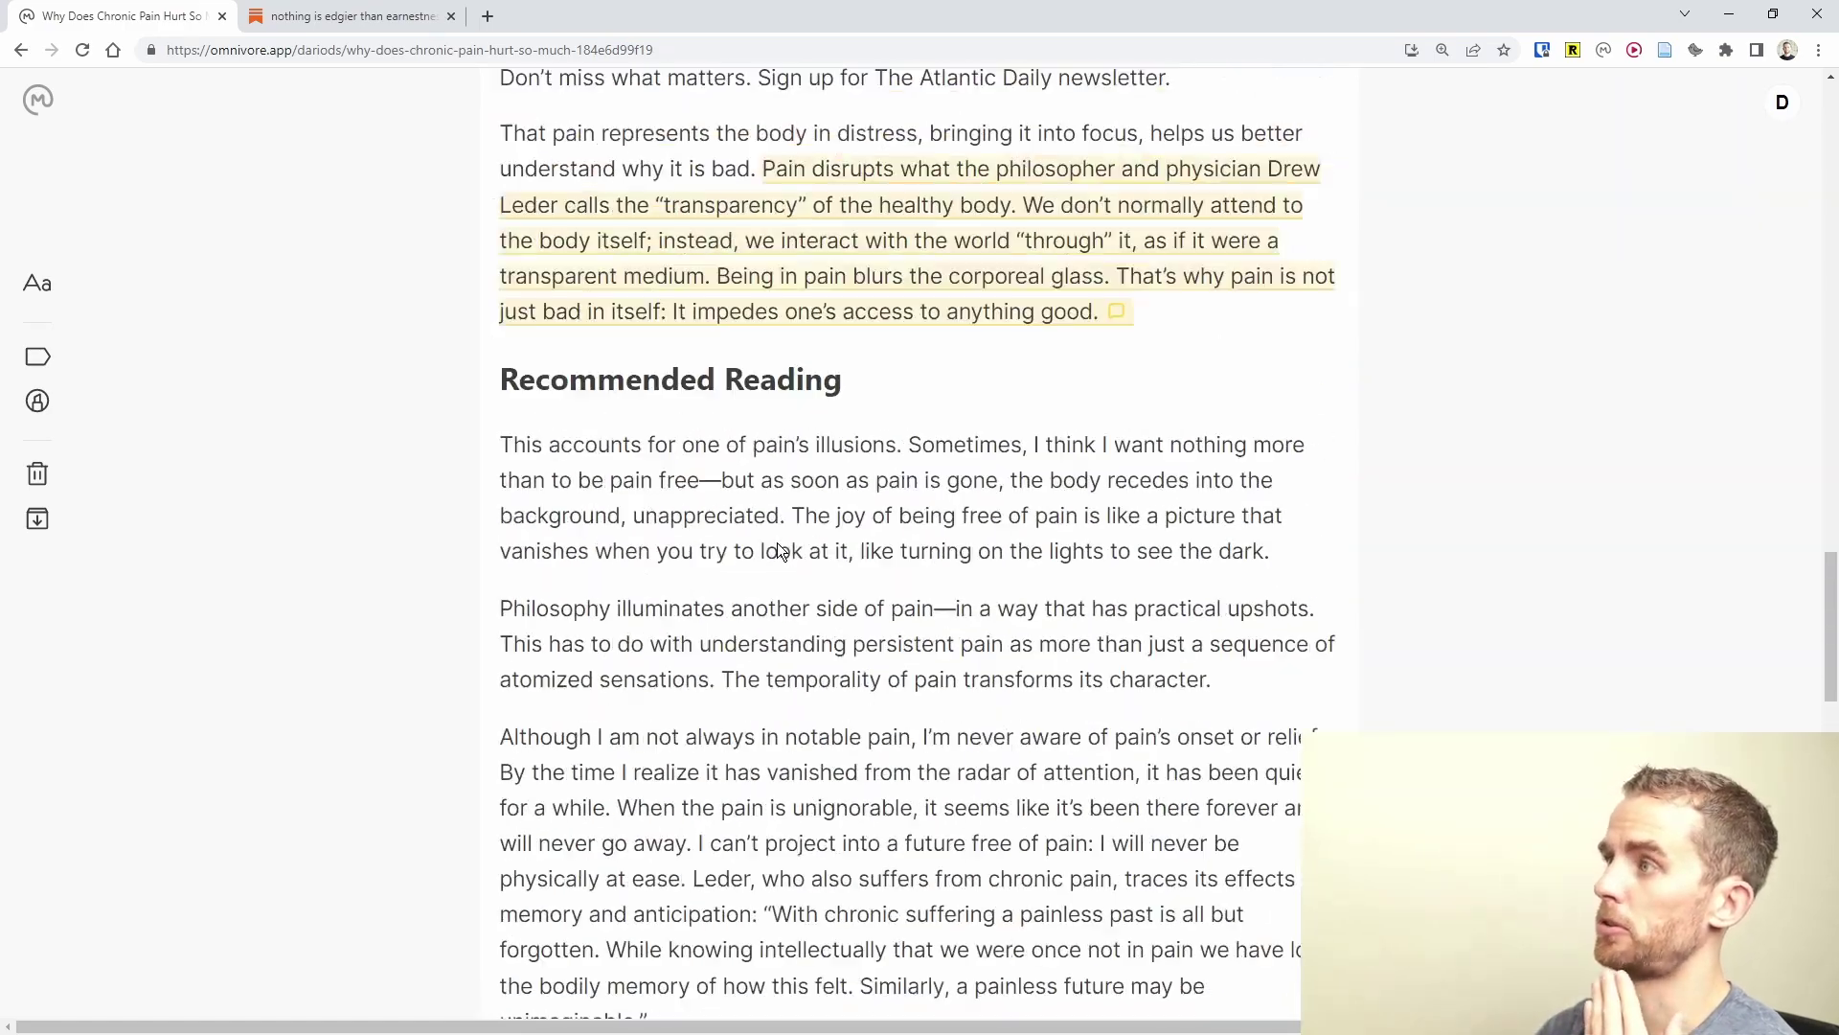
scroll(778, 542, "up", 20)
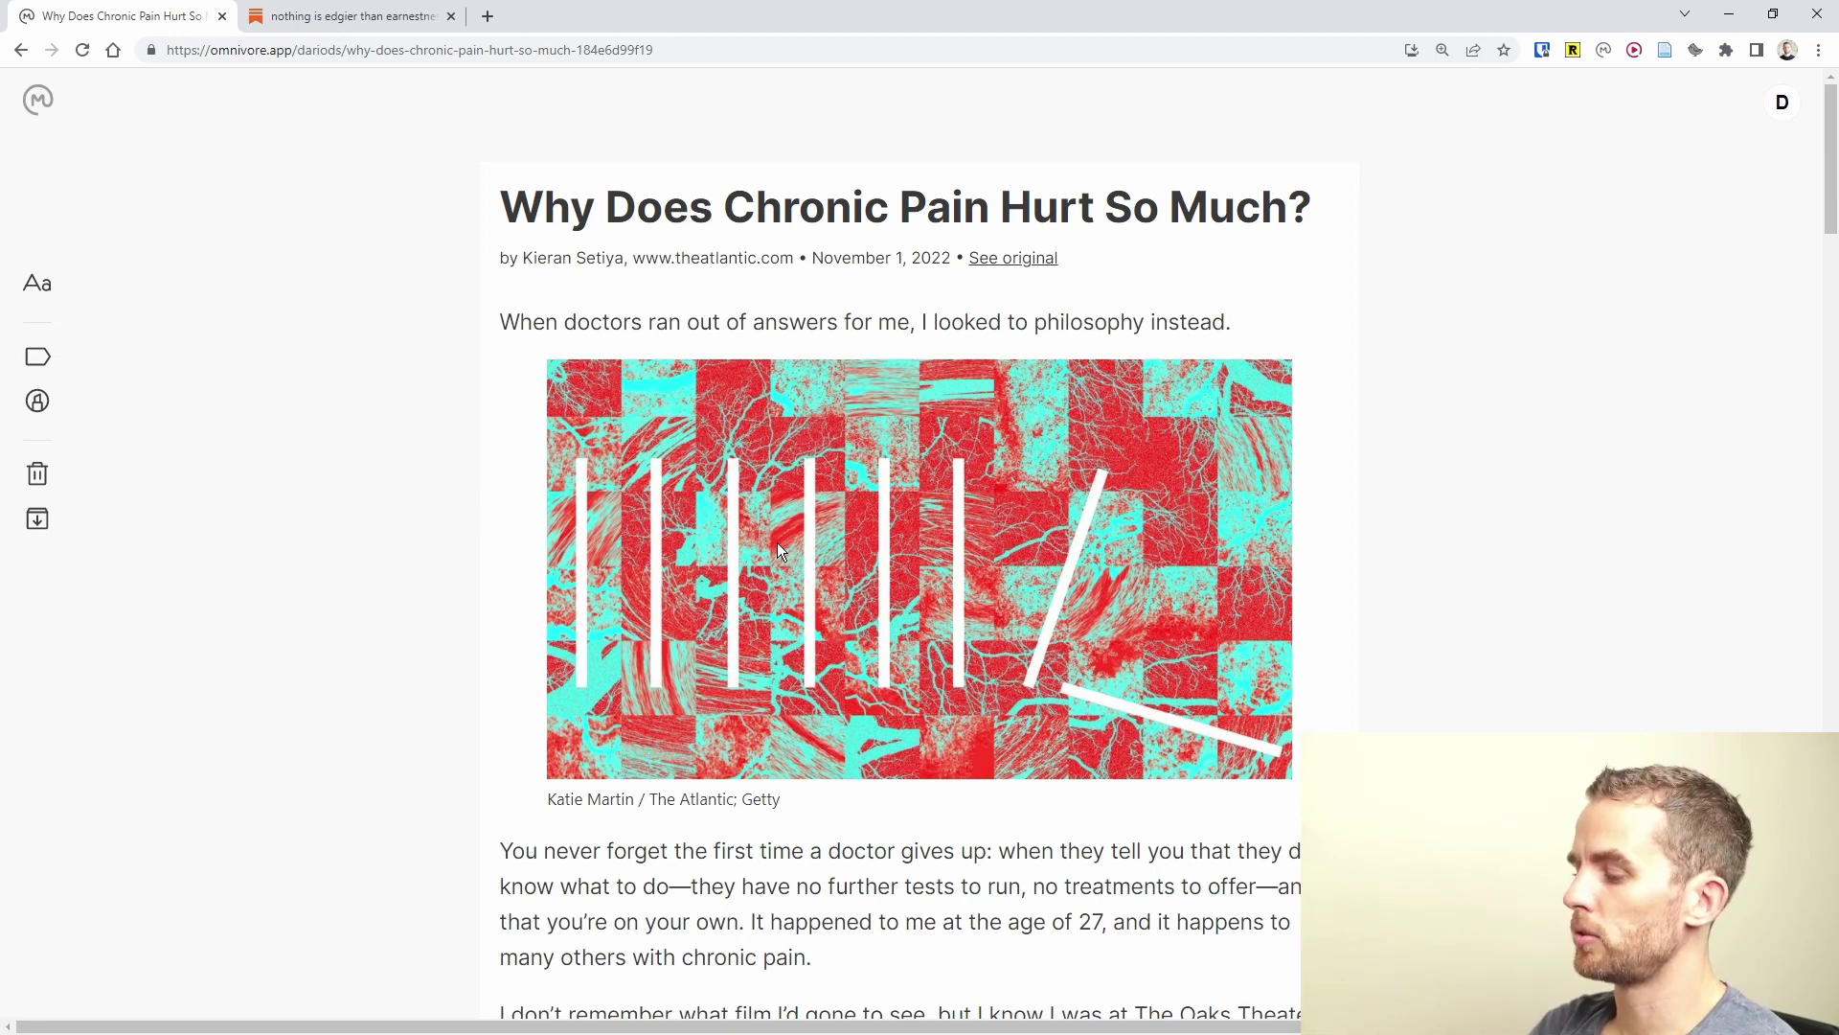
key("l")
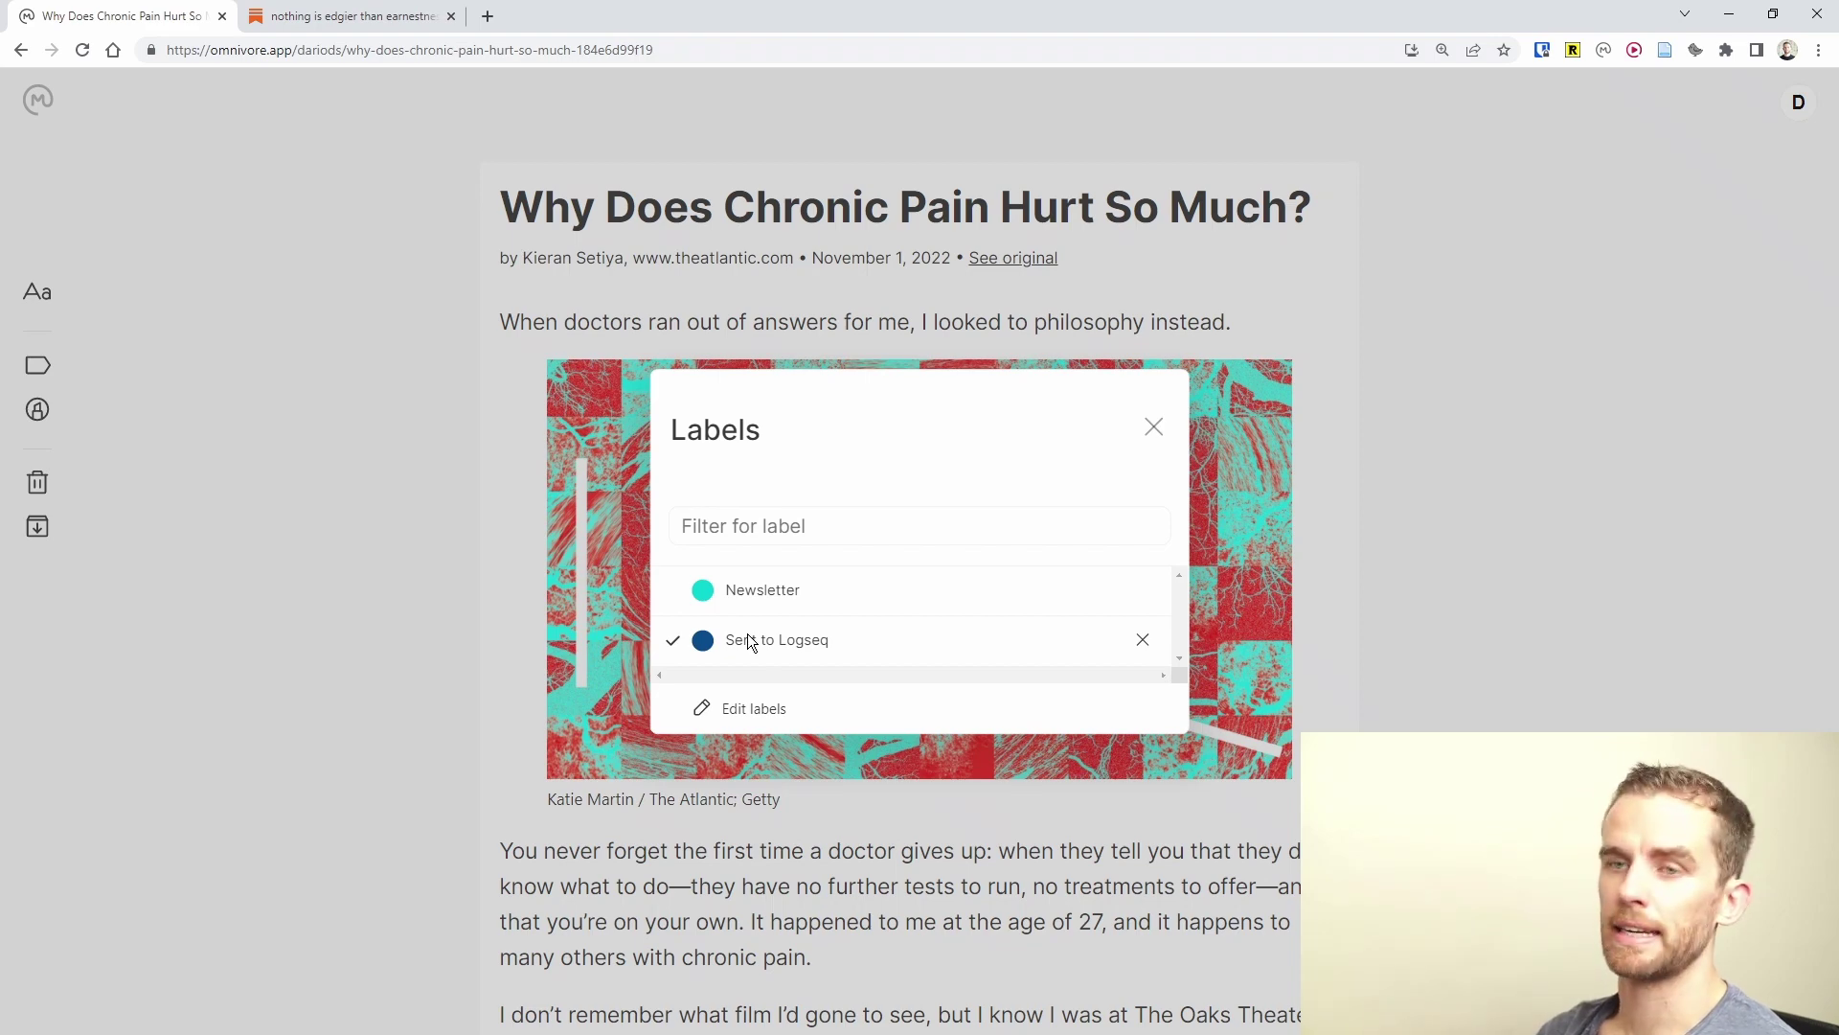
key("Escape")
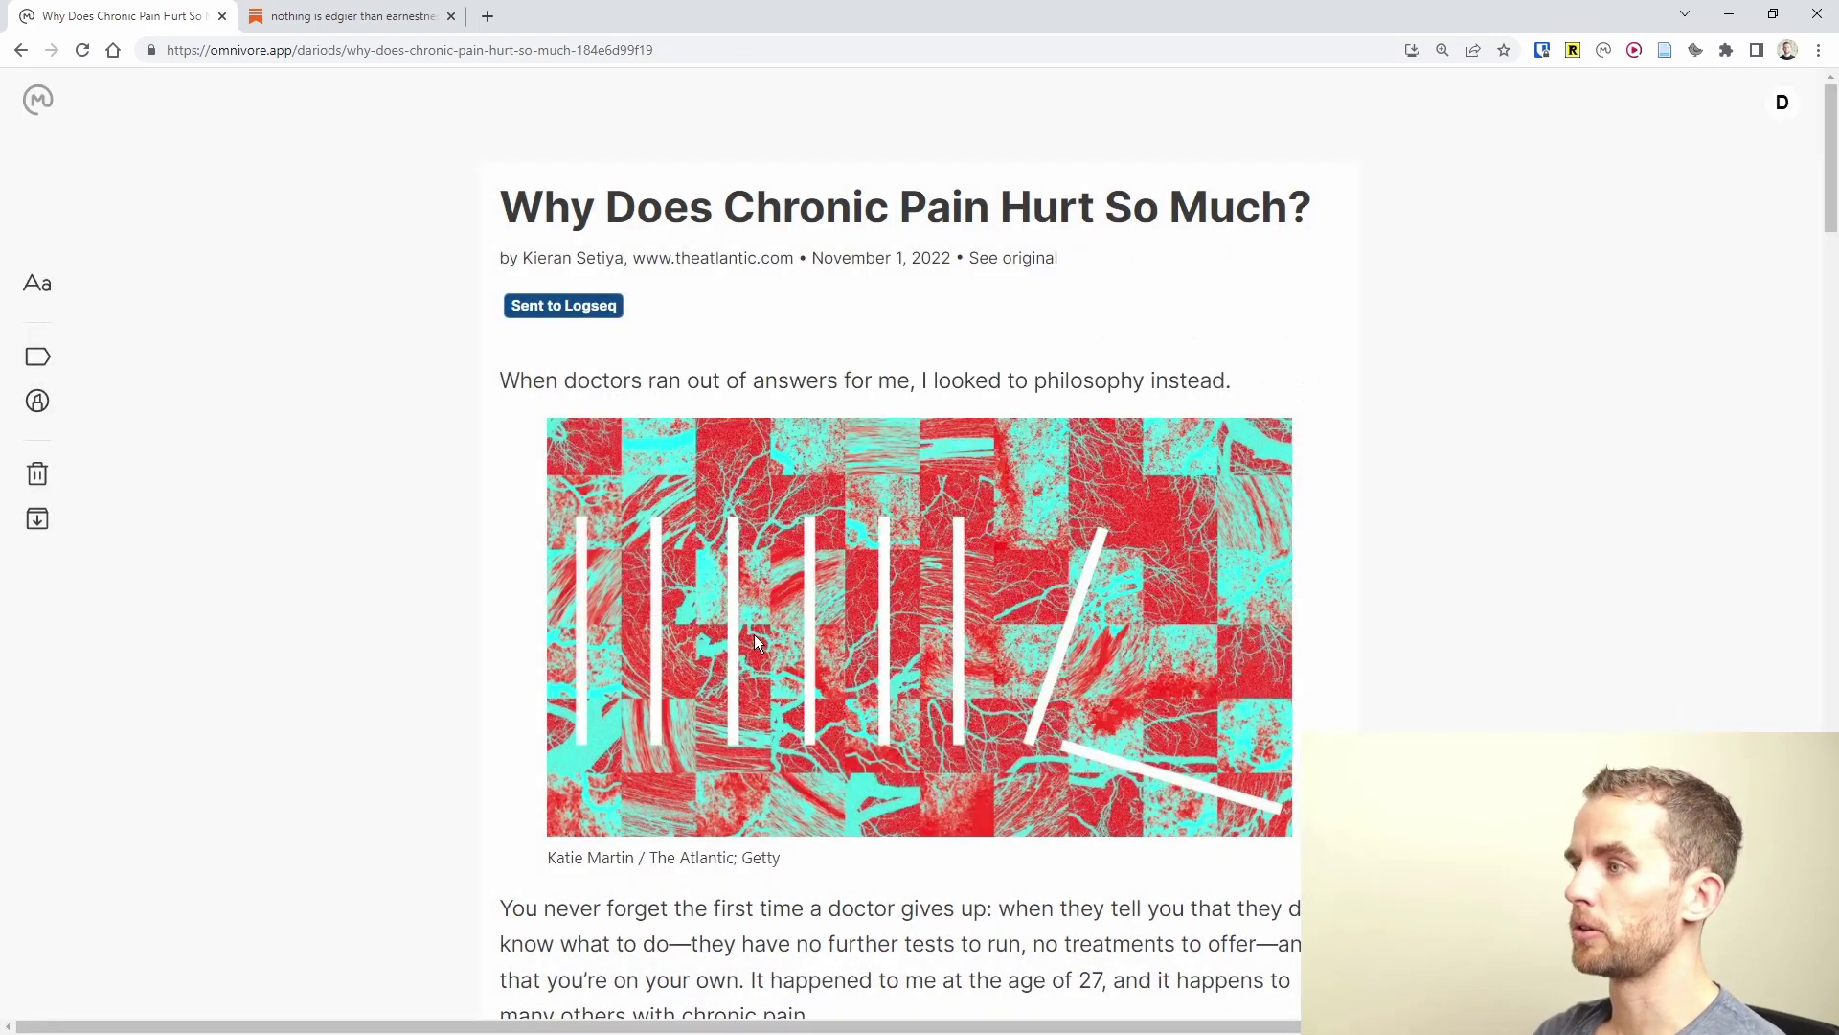
key("u")
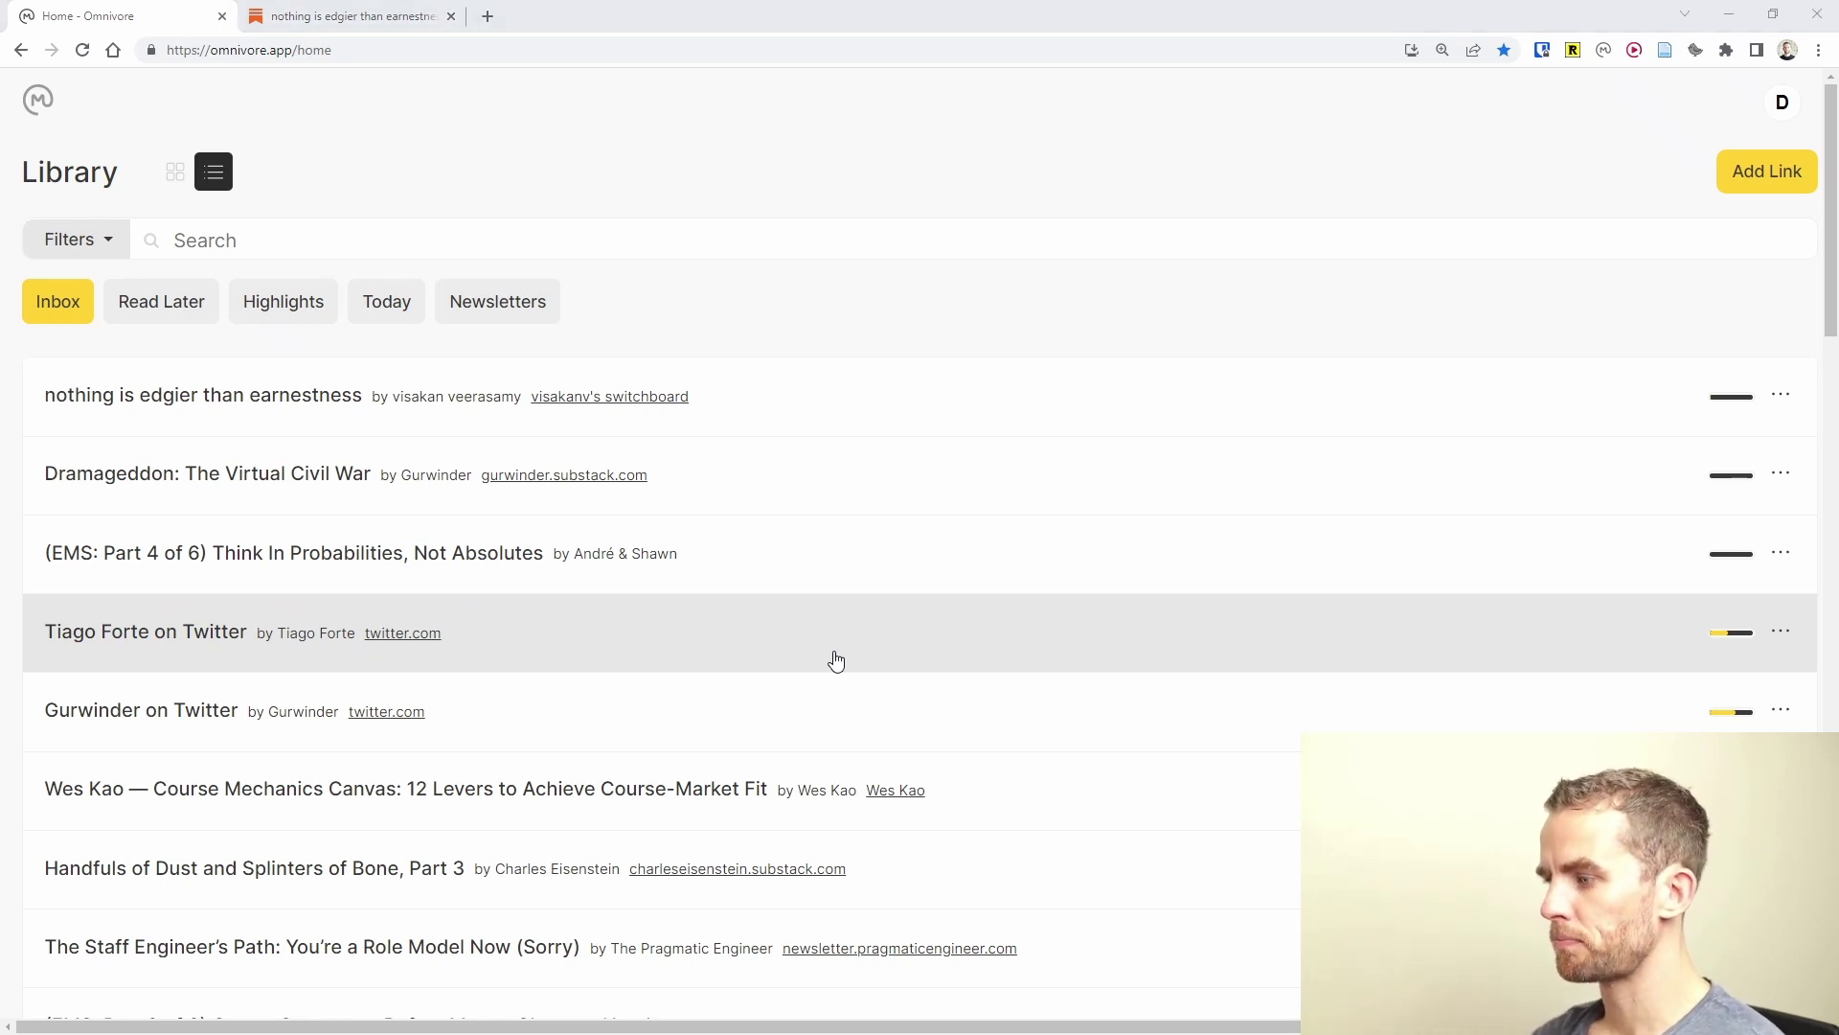
In Logseq, open Settings > Plugins > logseq-omnivore, showing query label:"Sent to Logseq" and frequency 0.
key("alt+Tab")
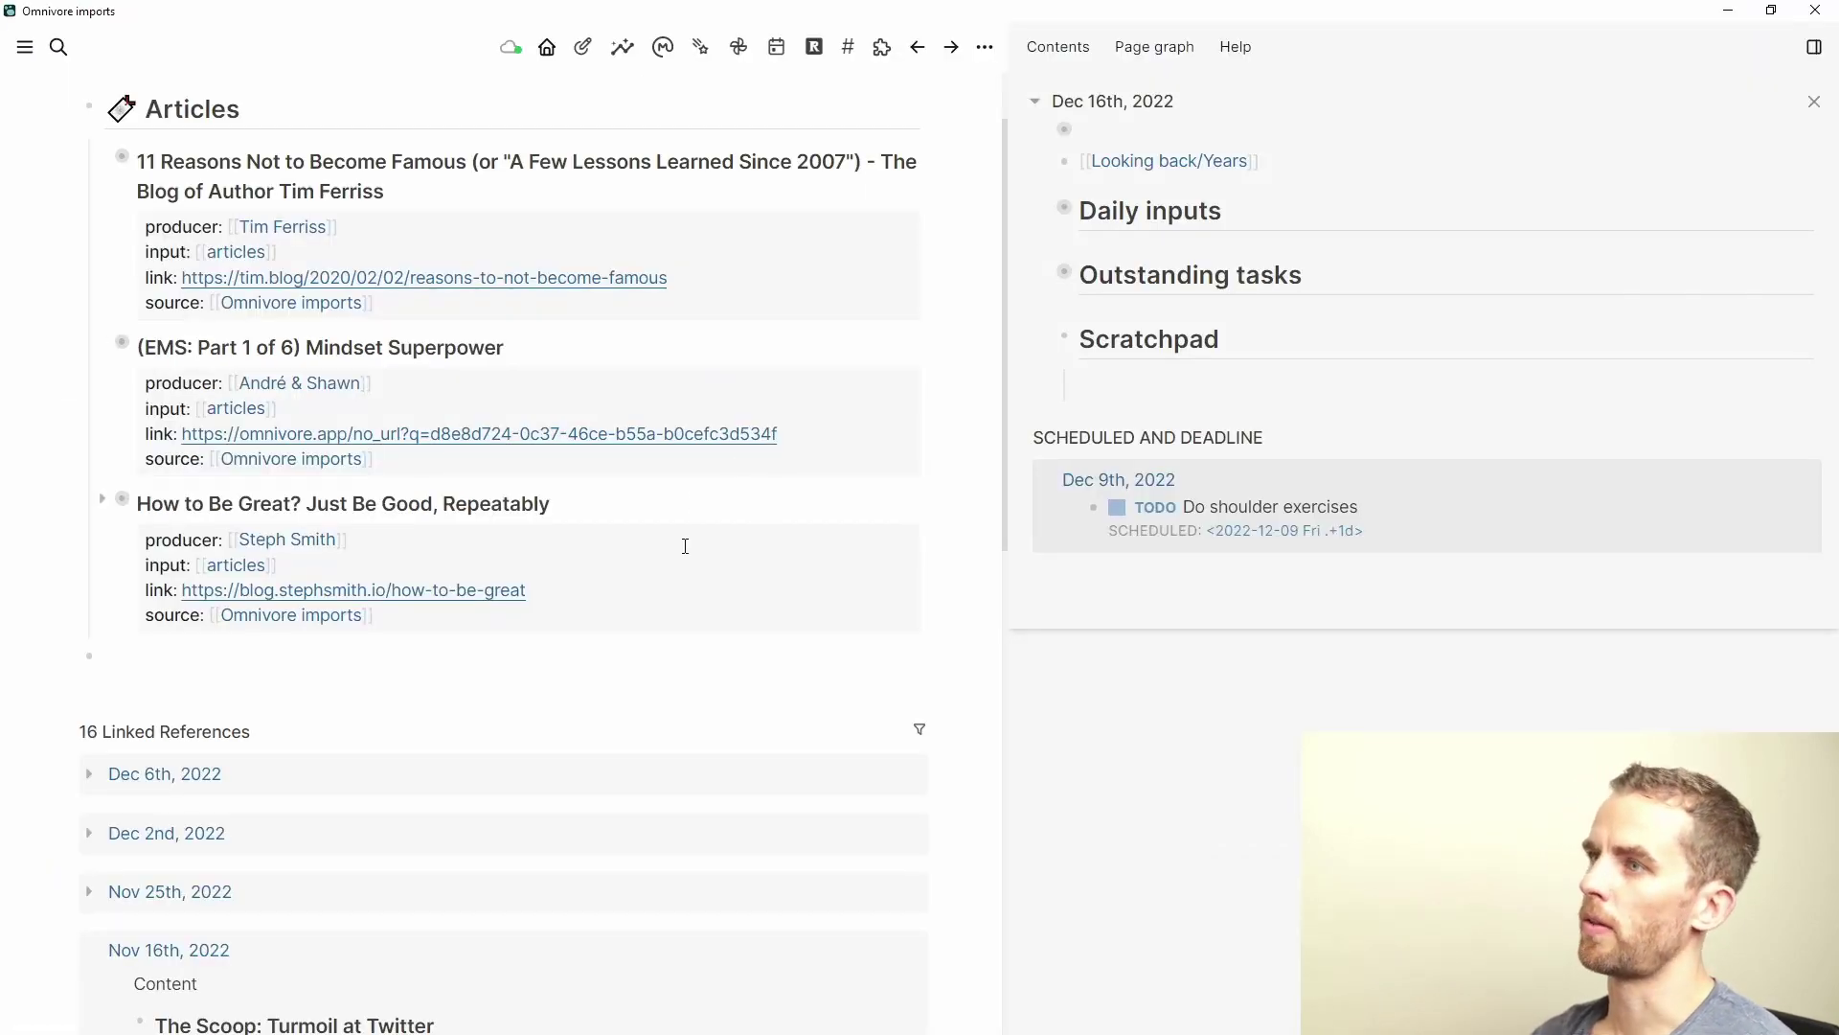
scroll(686, 546, "up", 1)
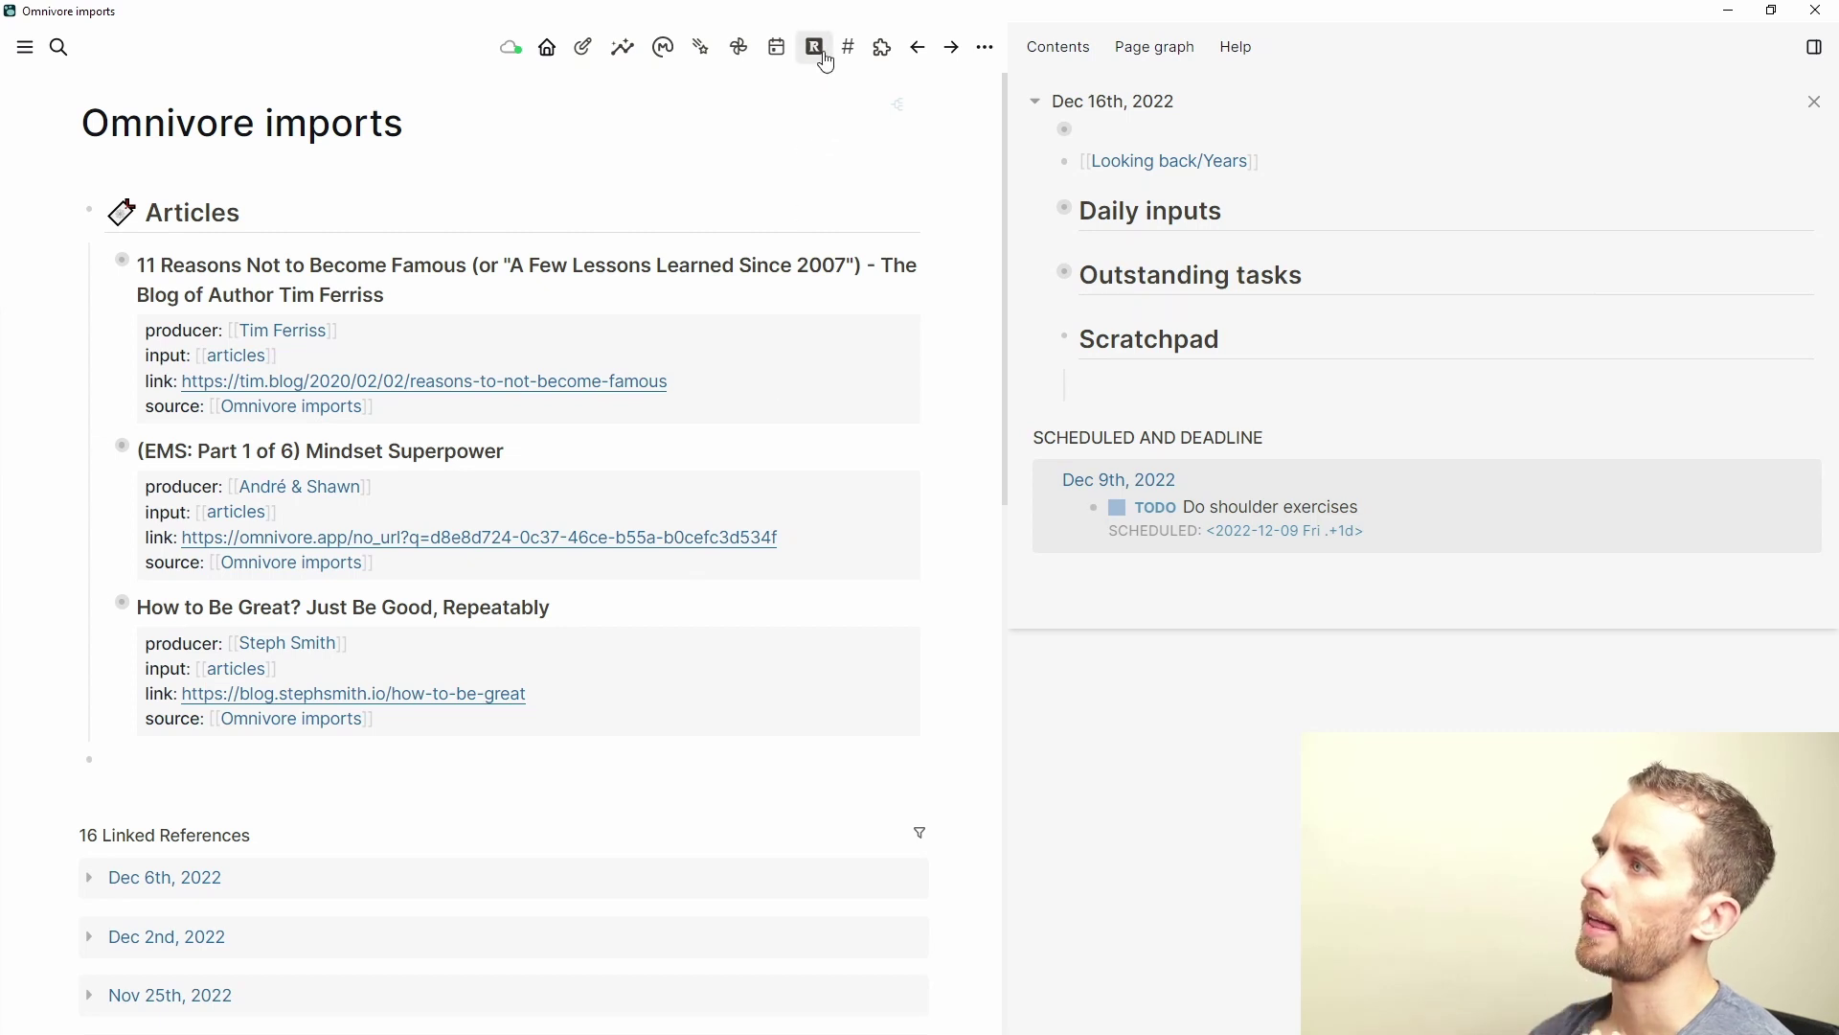
left_click(988, 48)
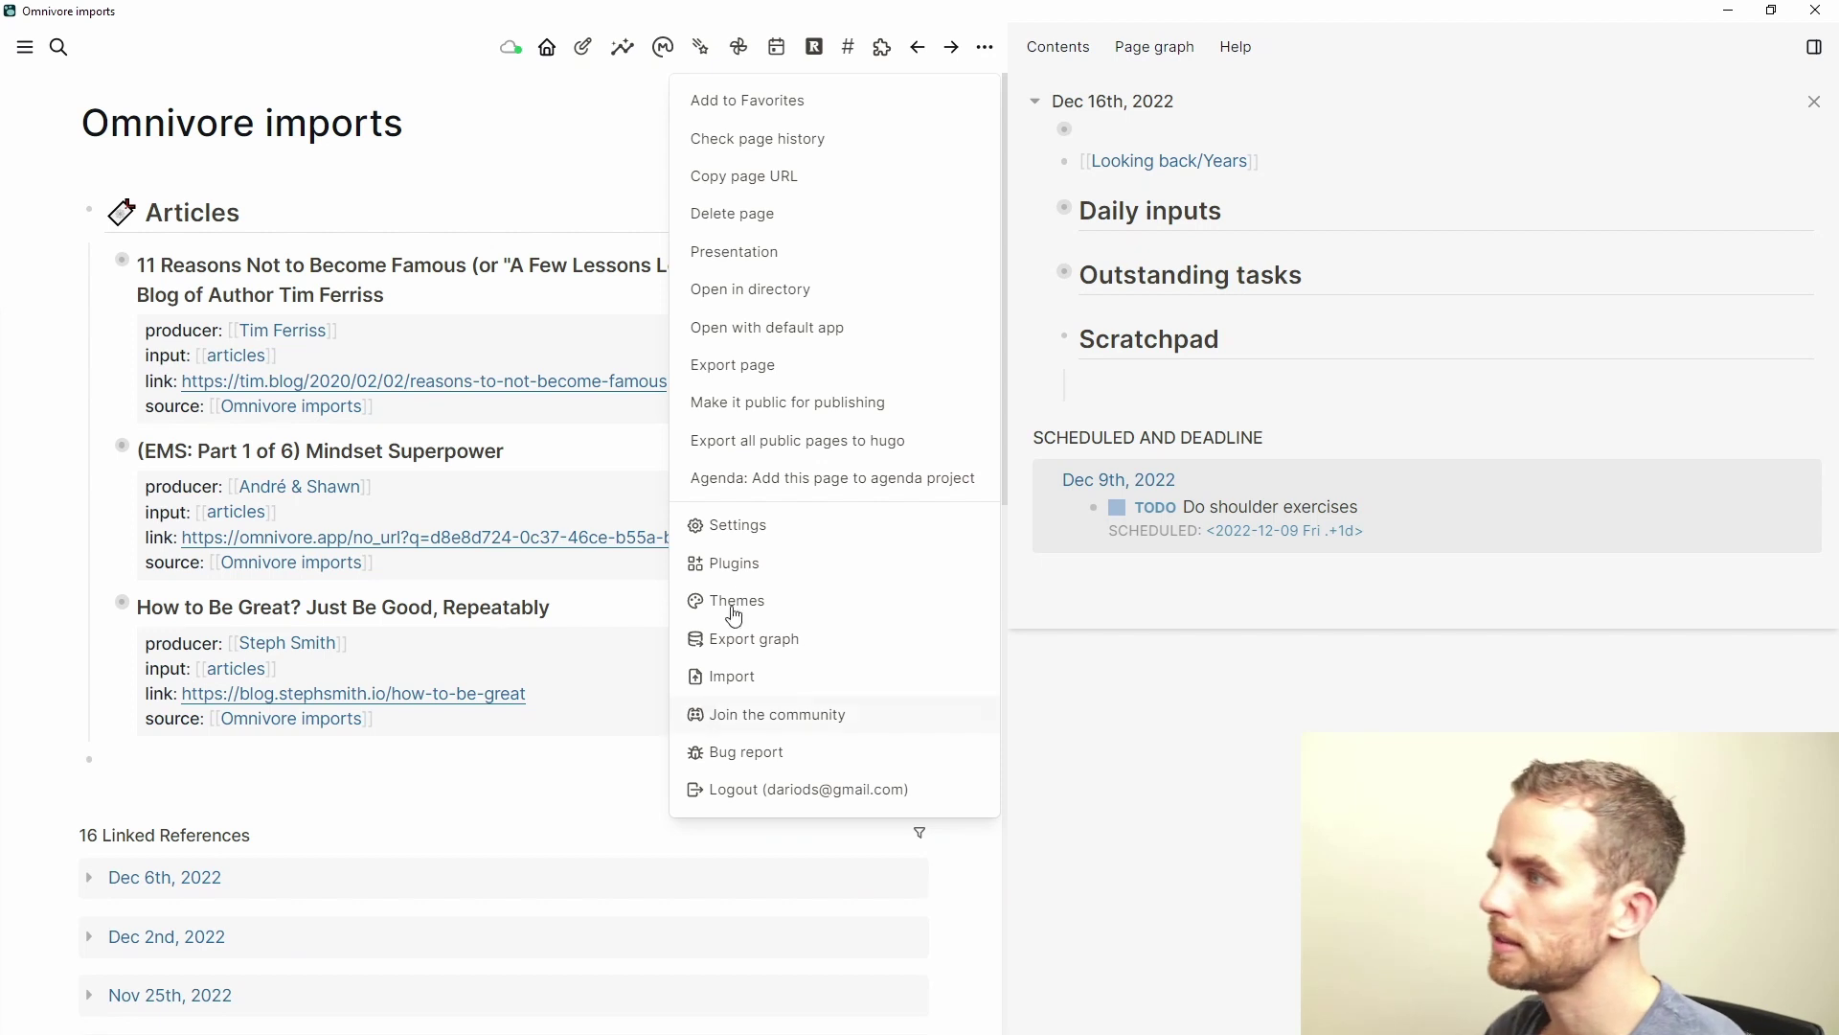
left_click(758, 527)
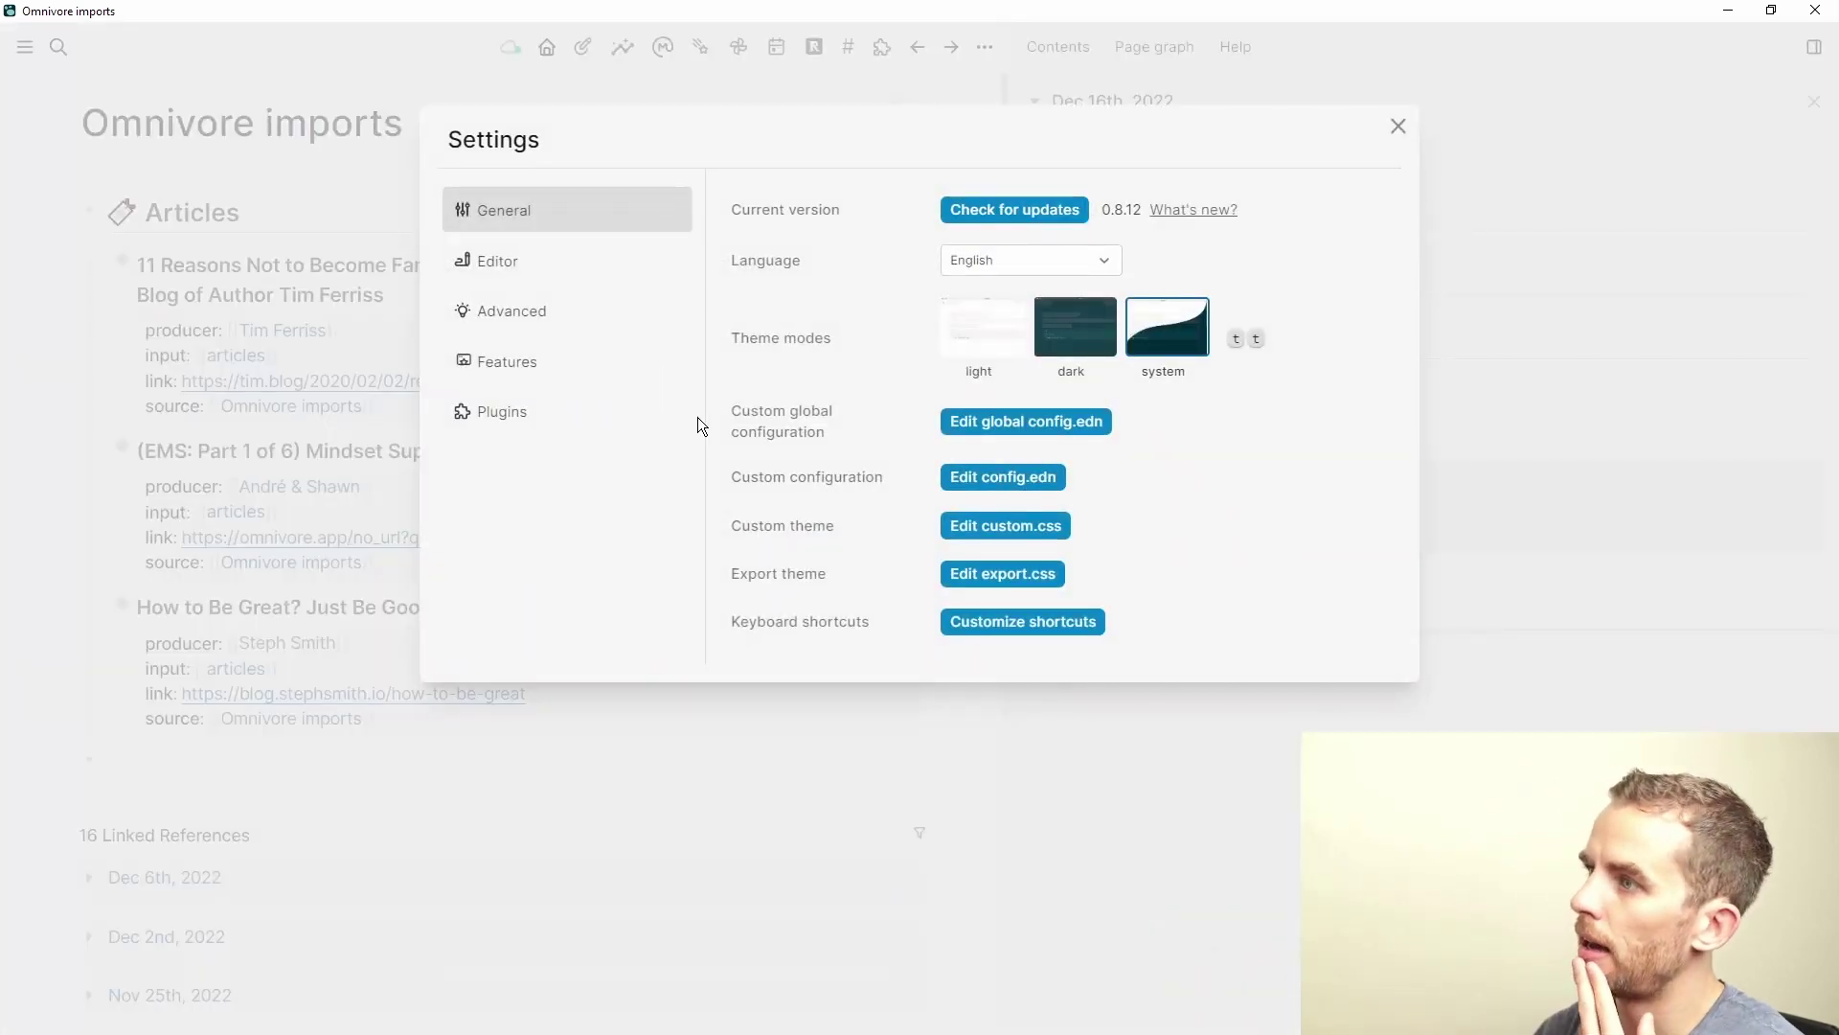
left_click(552, 413)
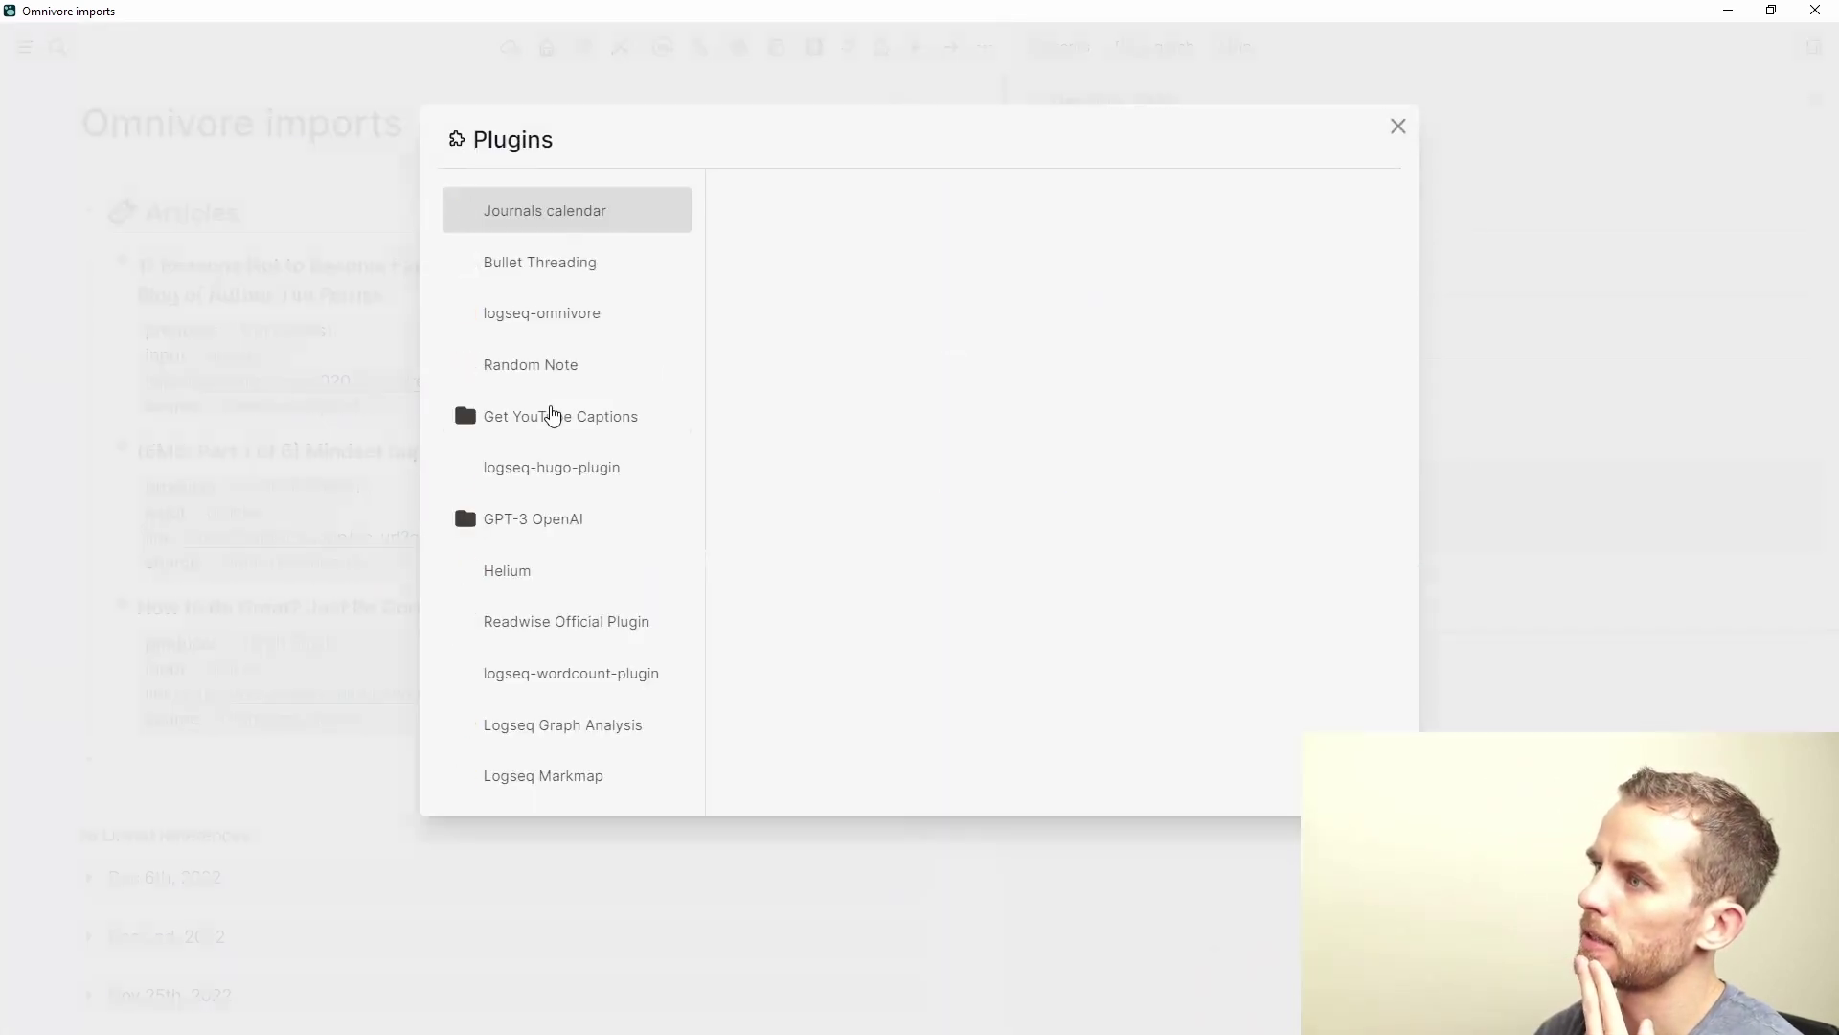
left_click(543, 314)
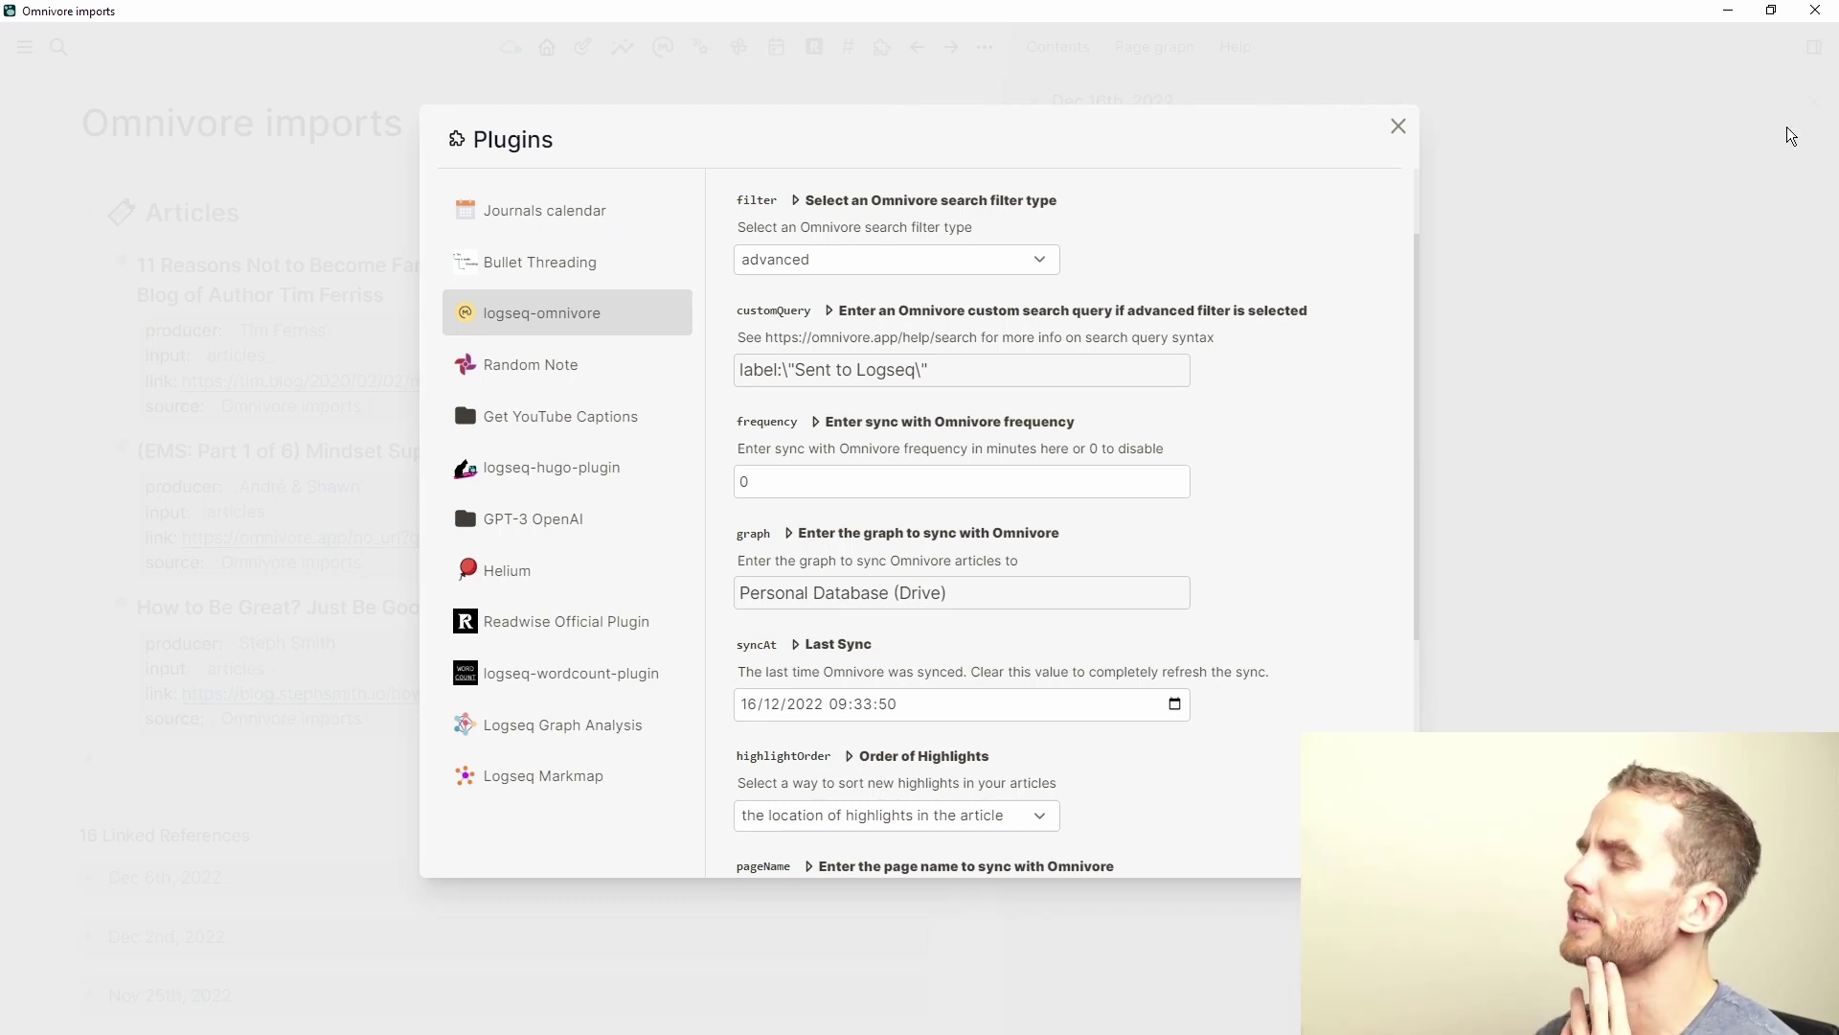
left_click(936, 264)
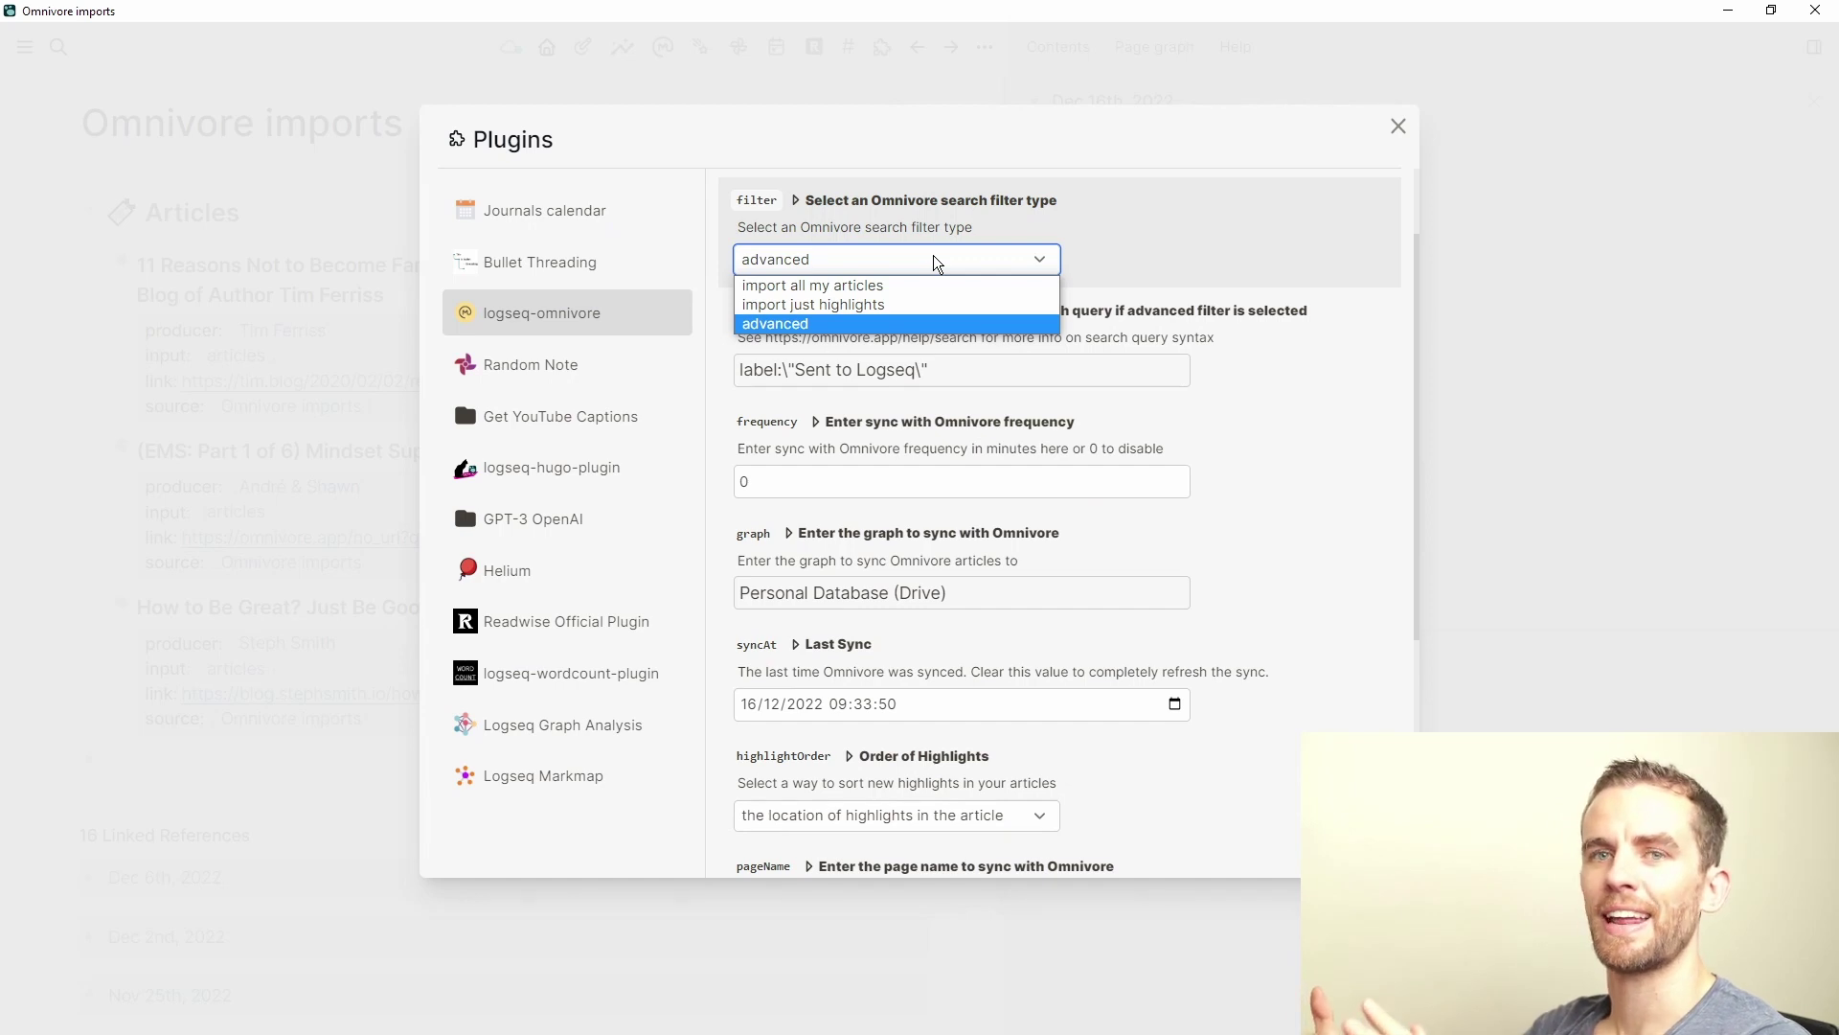
left_click(1388, 399)
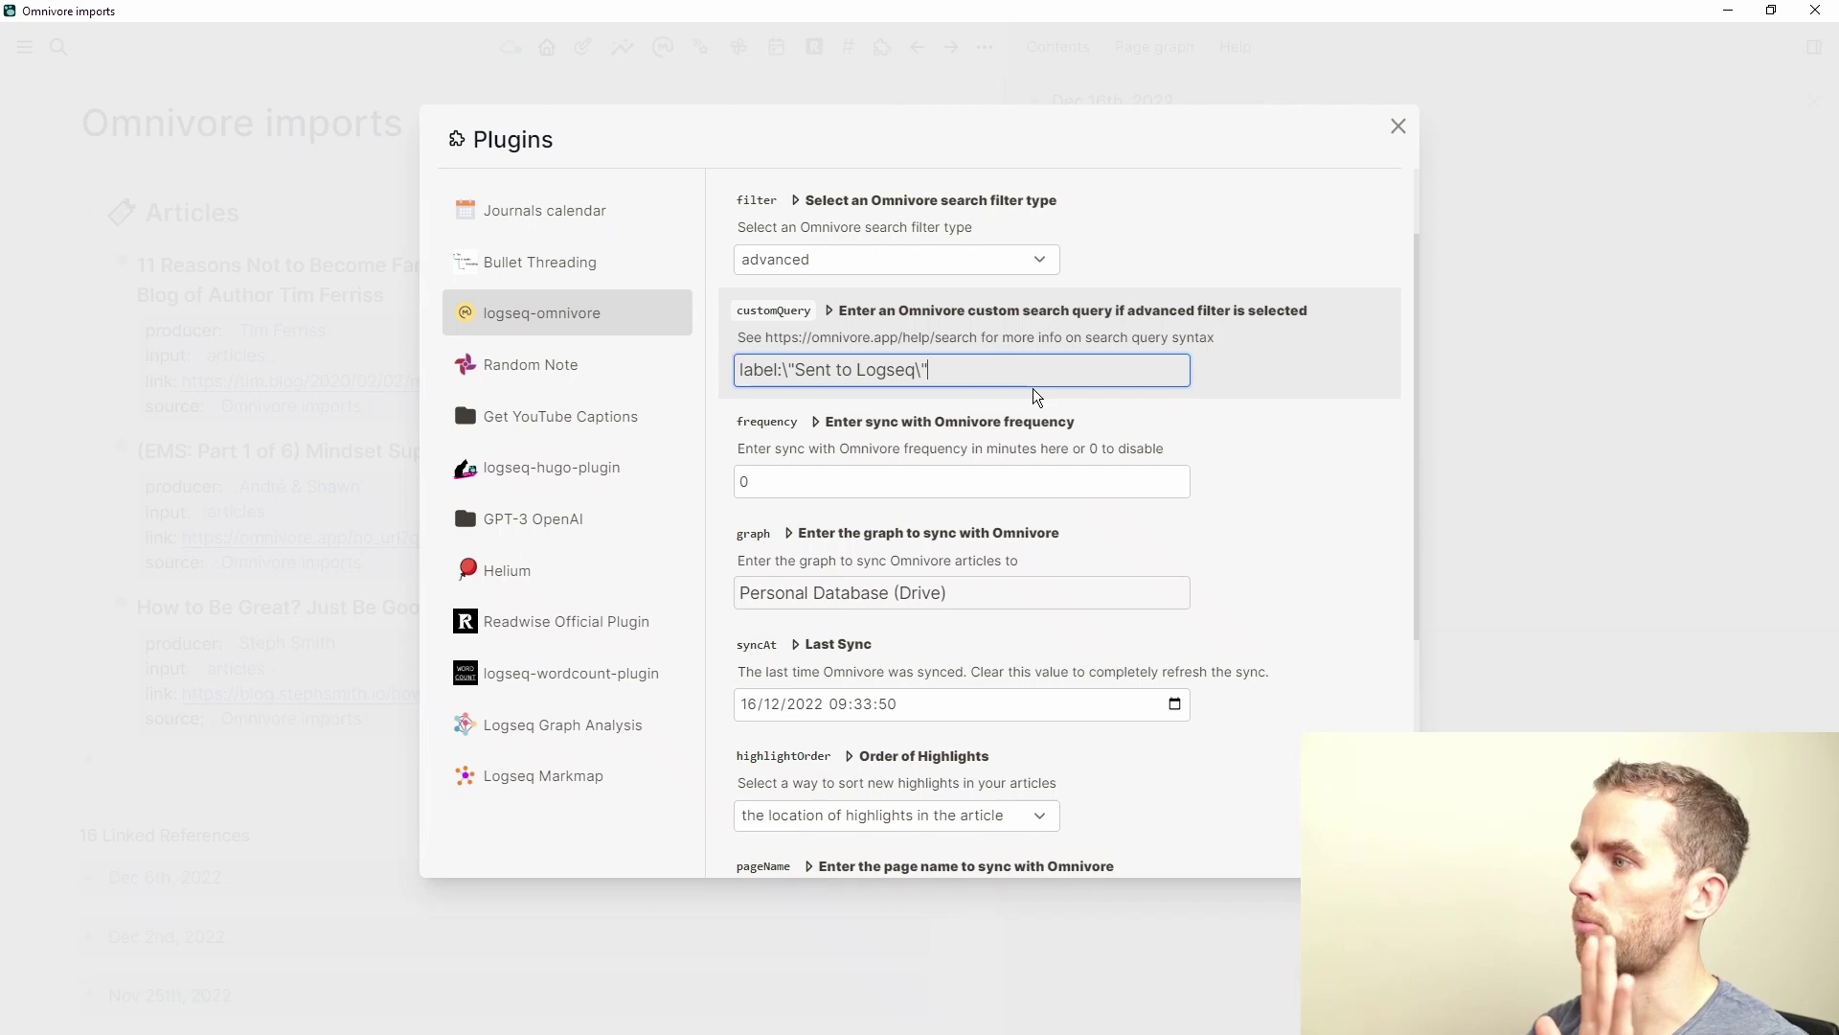
left_click(976, 591)
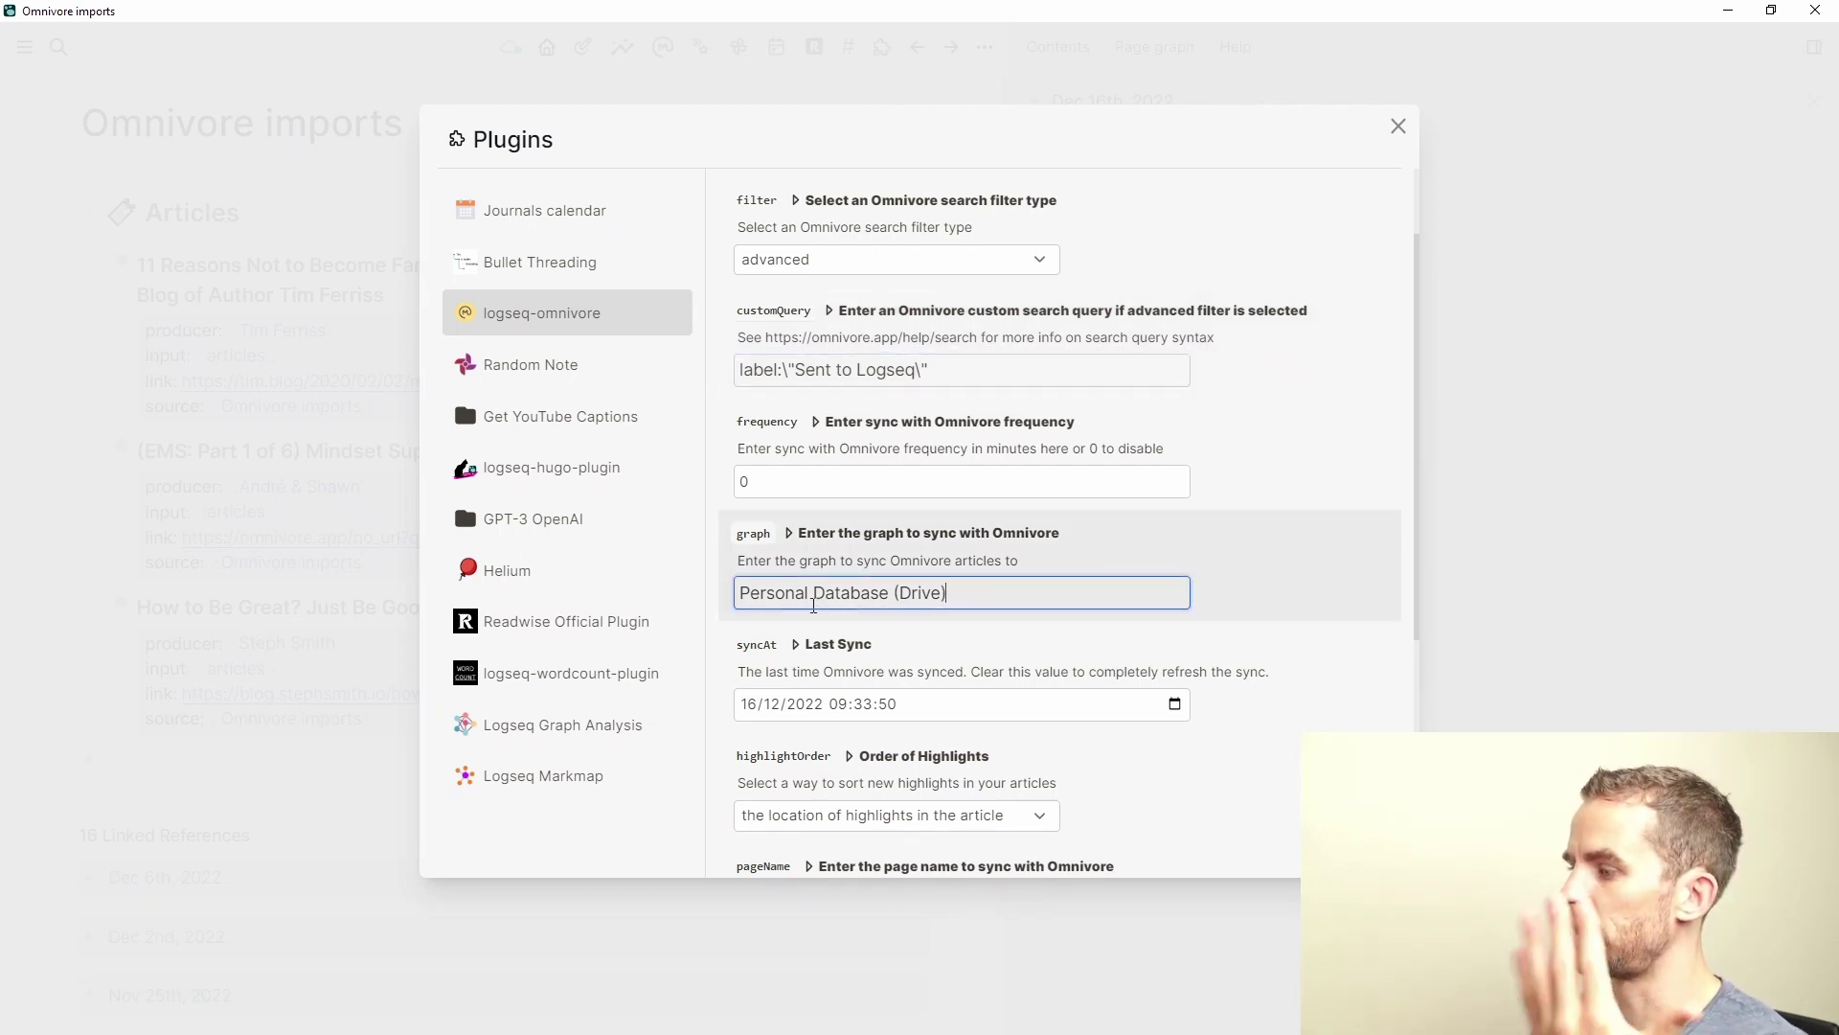
scroll(813, 606, "down", 2)
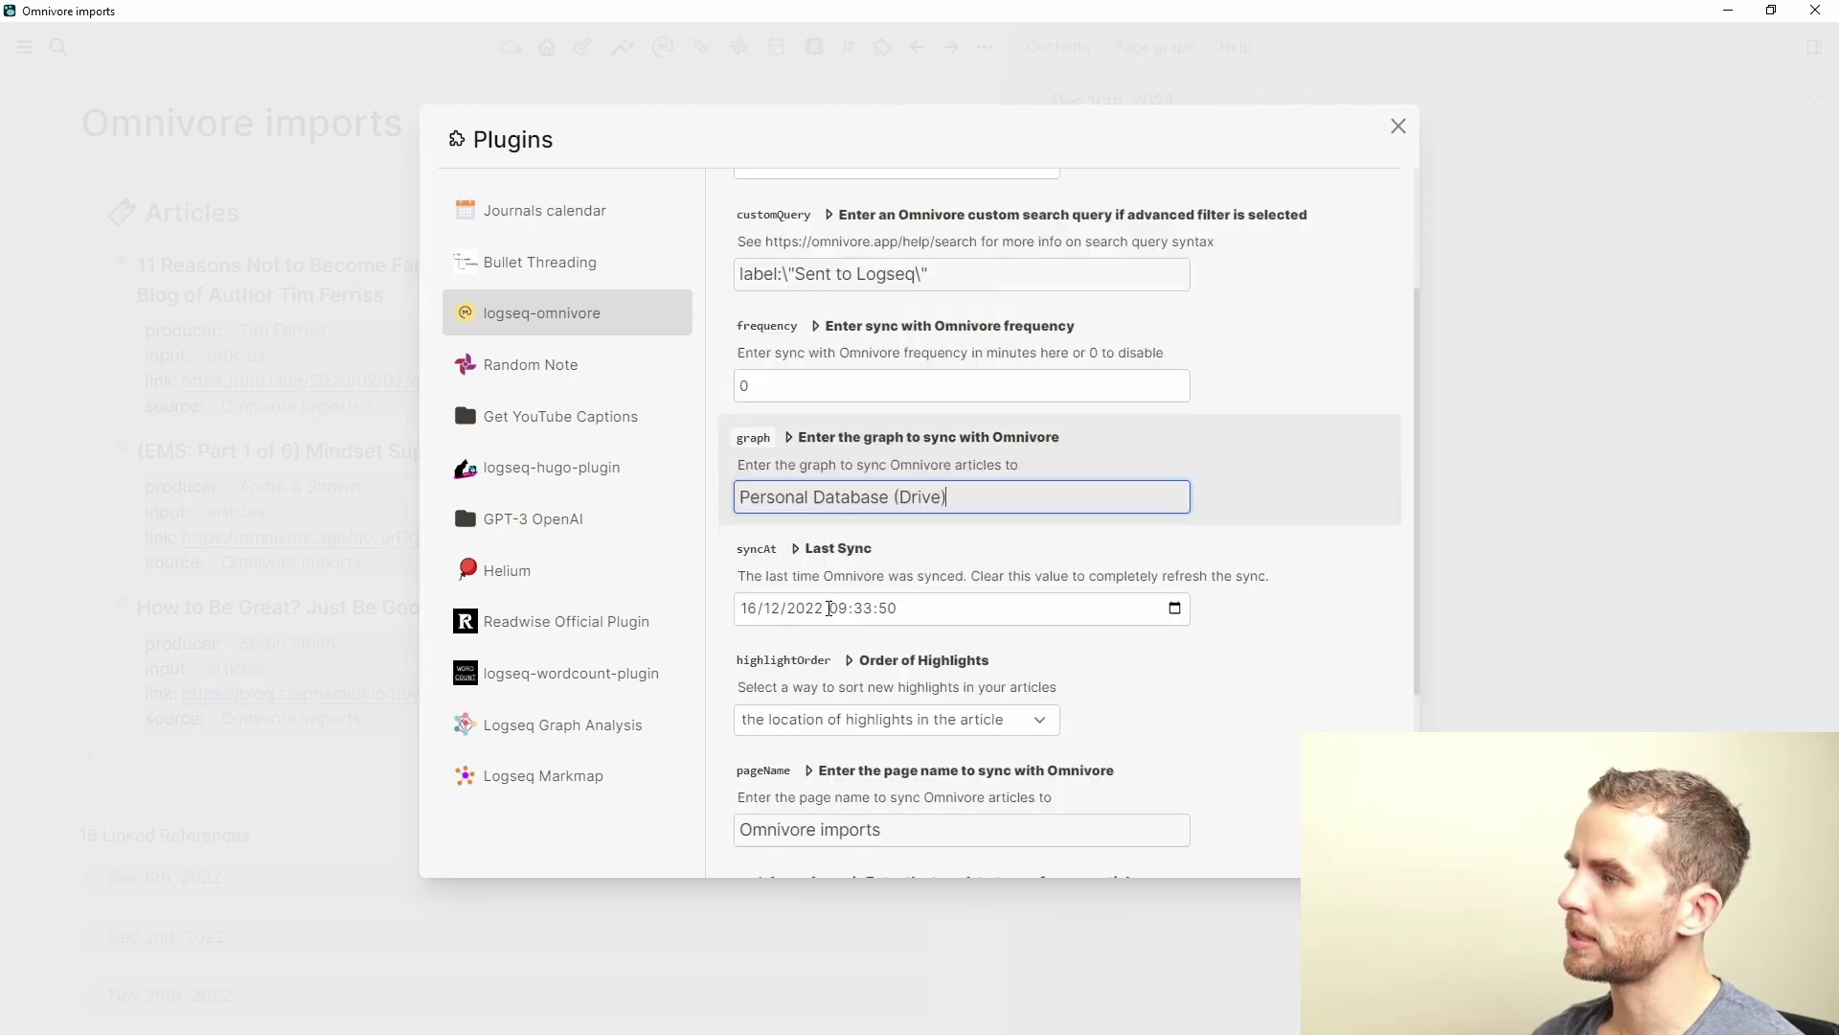
scroll(879, 623, "down", 1)
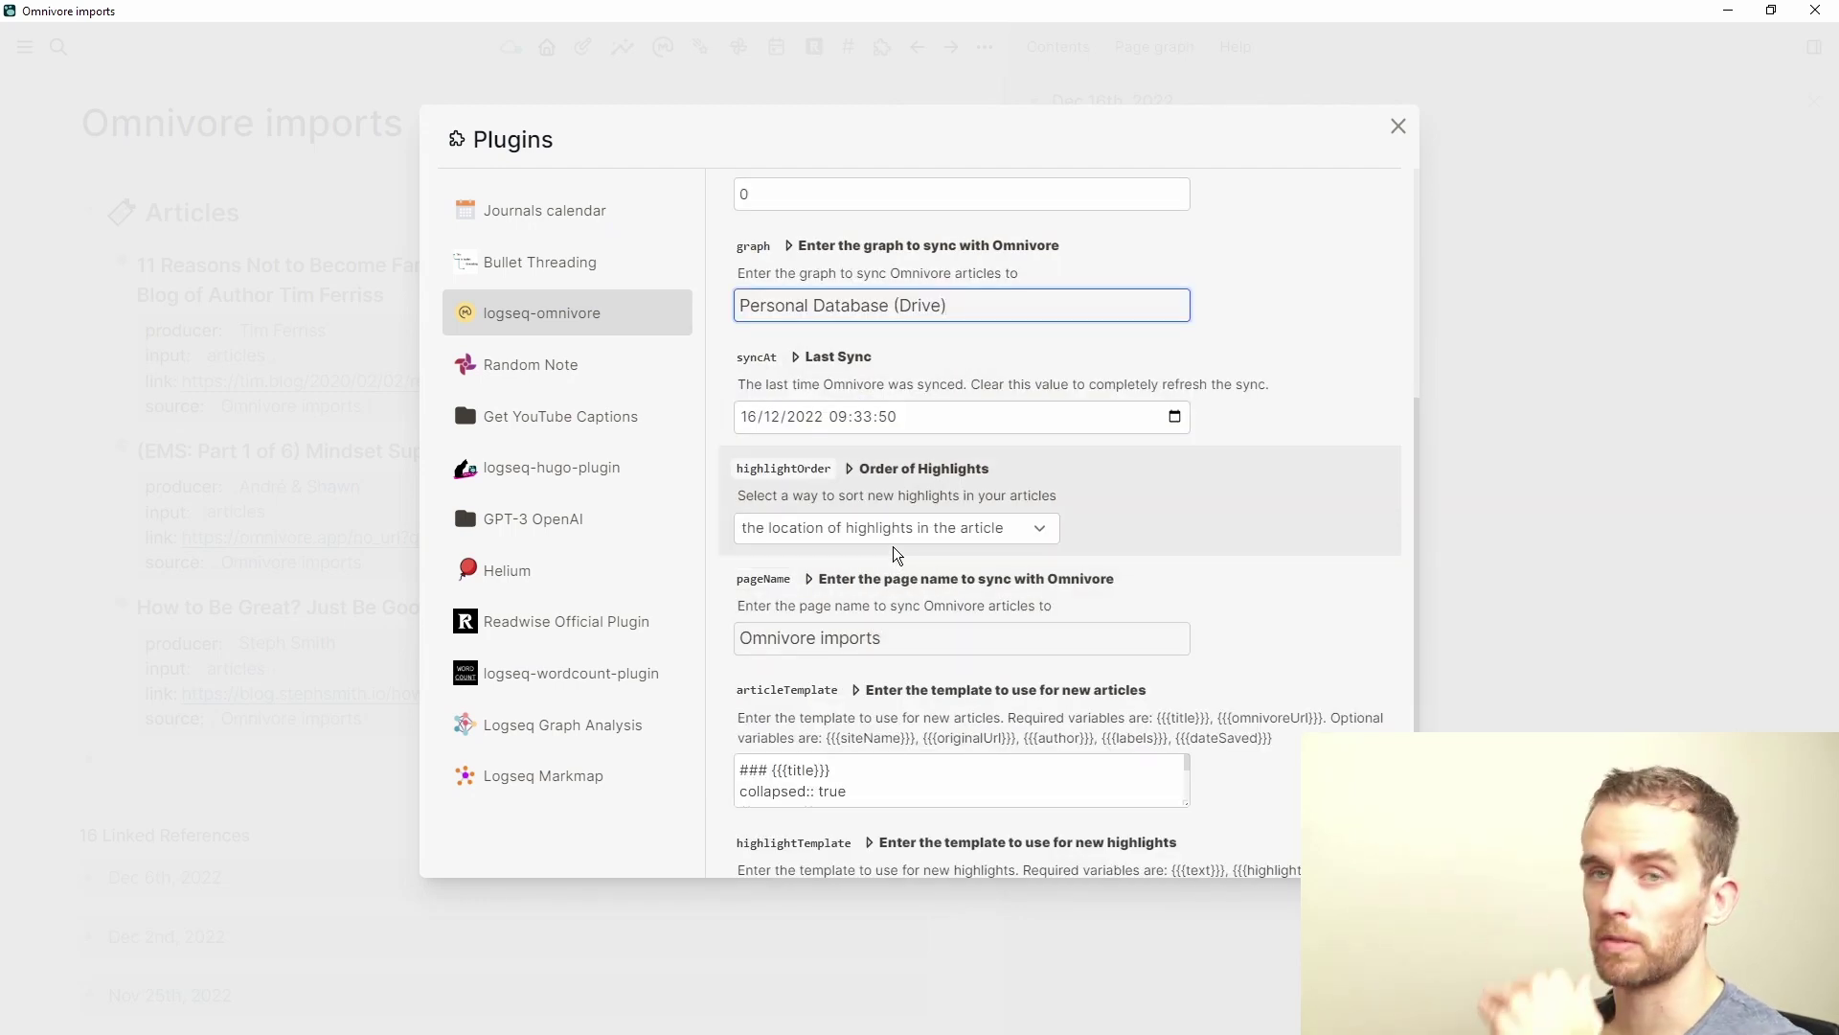
scroll(893, 563, "down", 1)
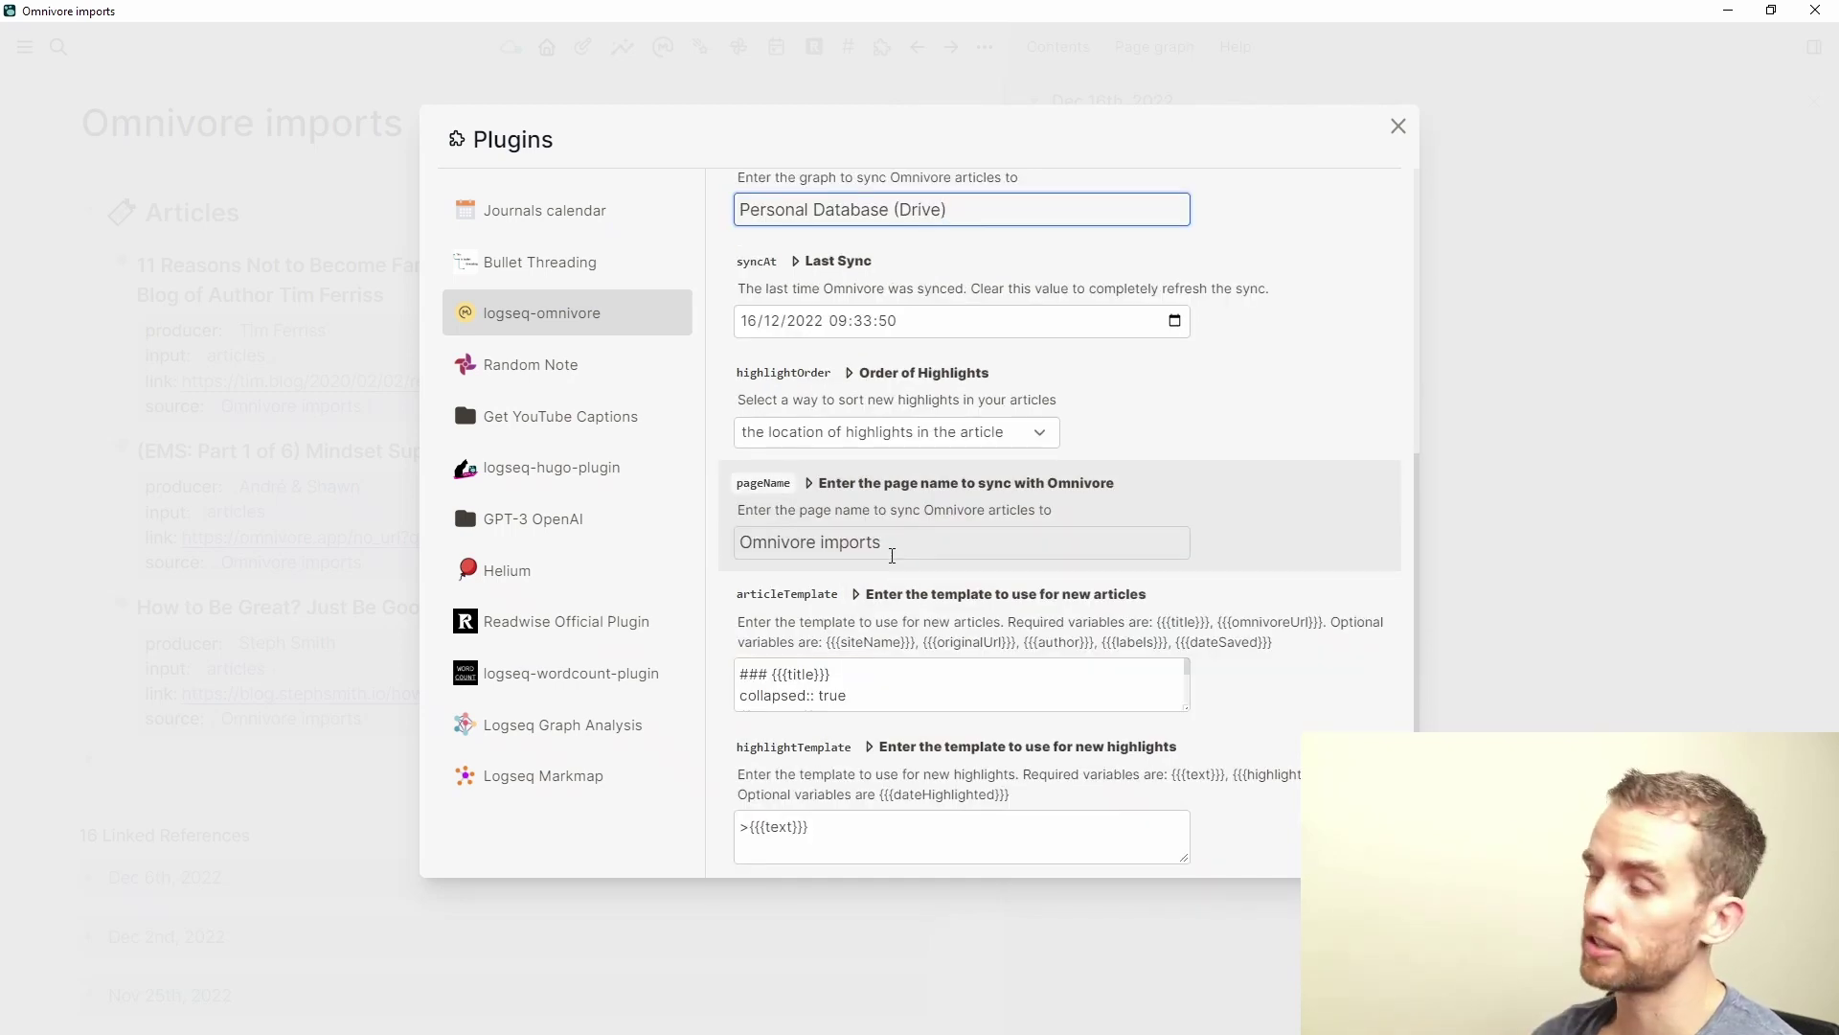
scroll(912, 623, "down", 1)
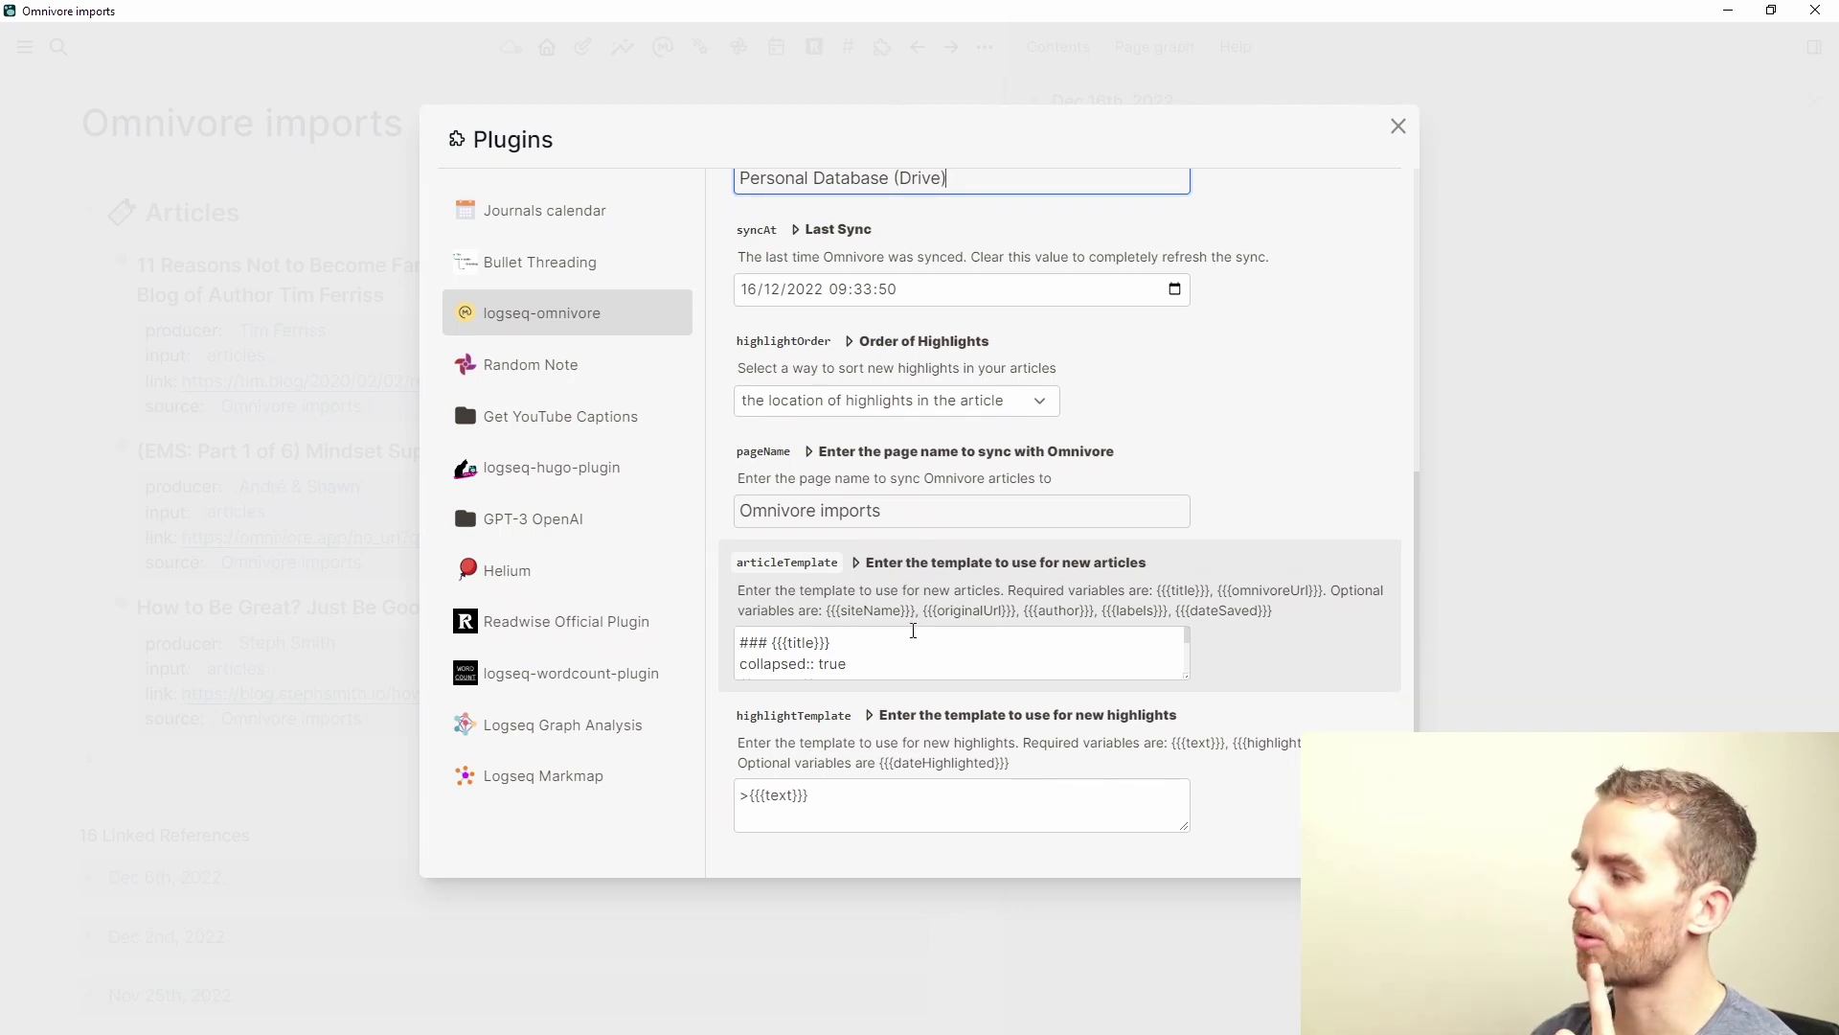
left_click(911, 636)
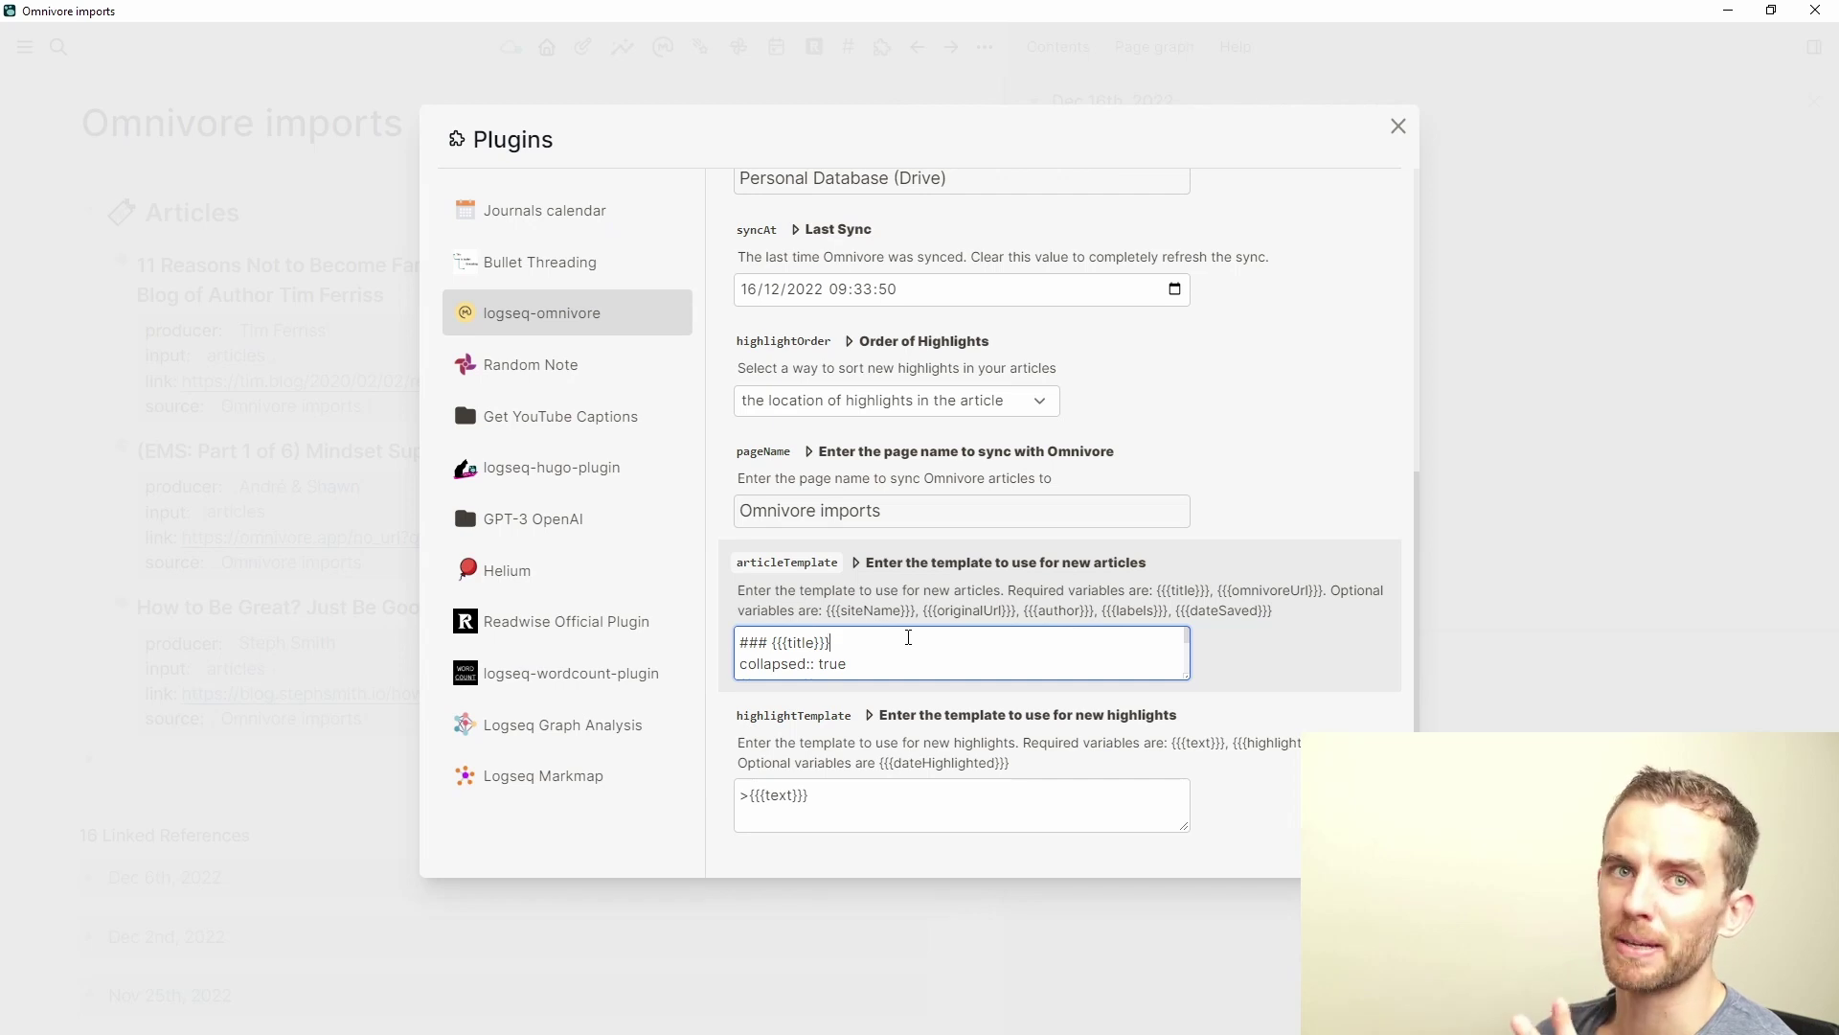
scroll(909, 637, "down", 2)
scroll(907, 641, "up", 2)
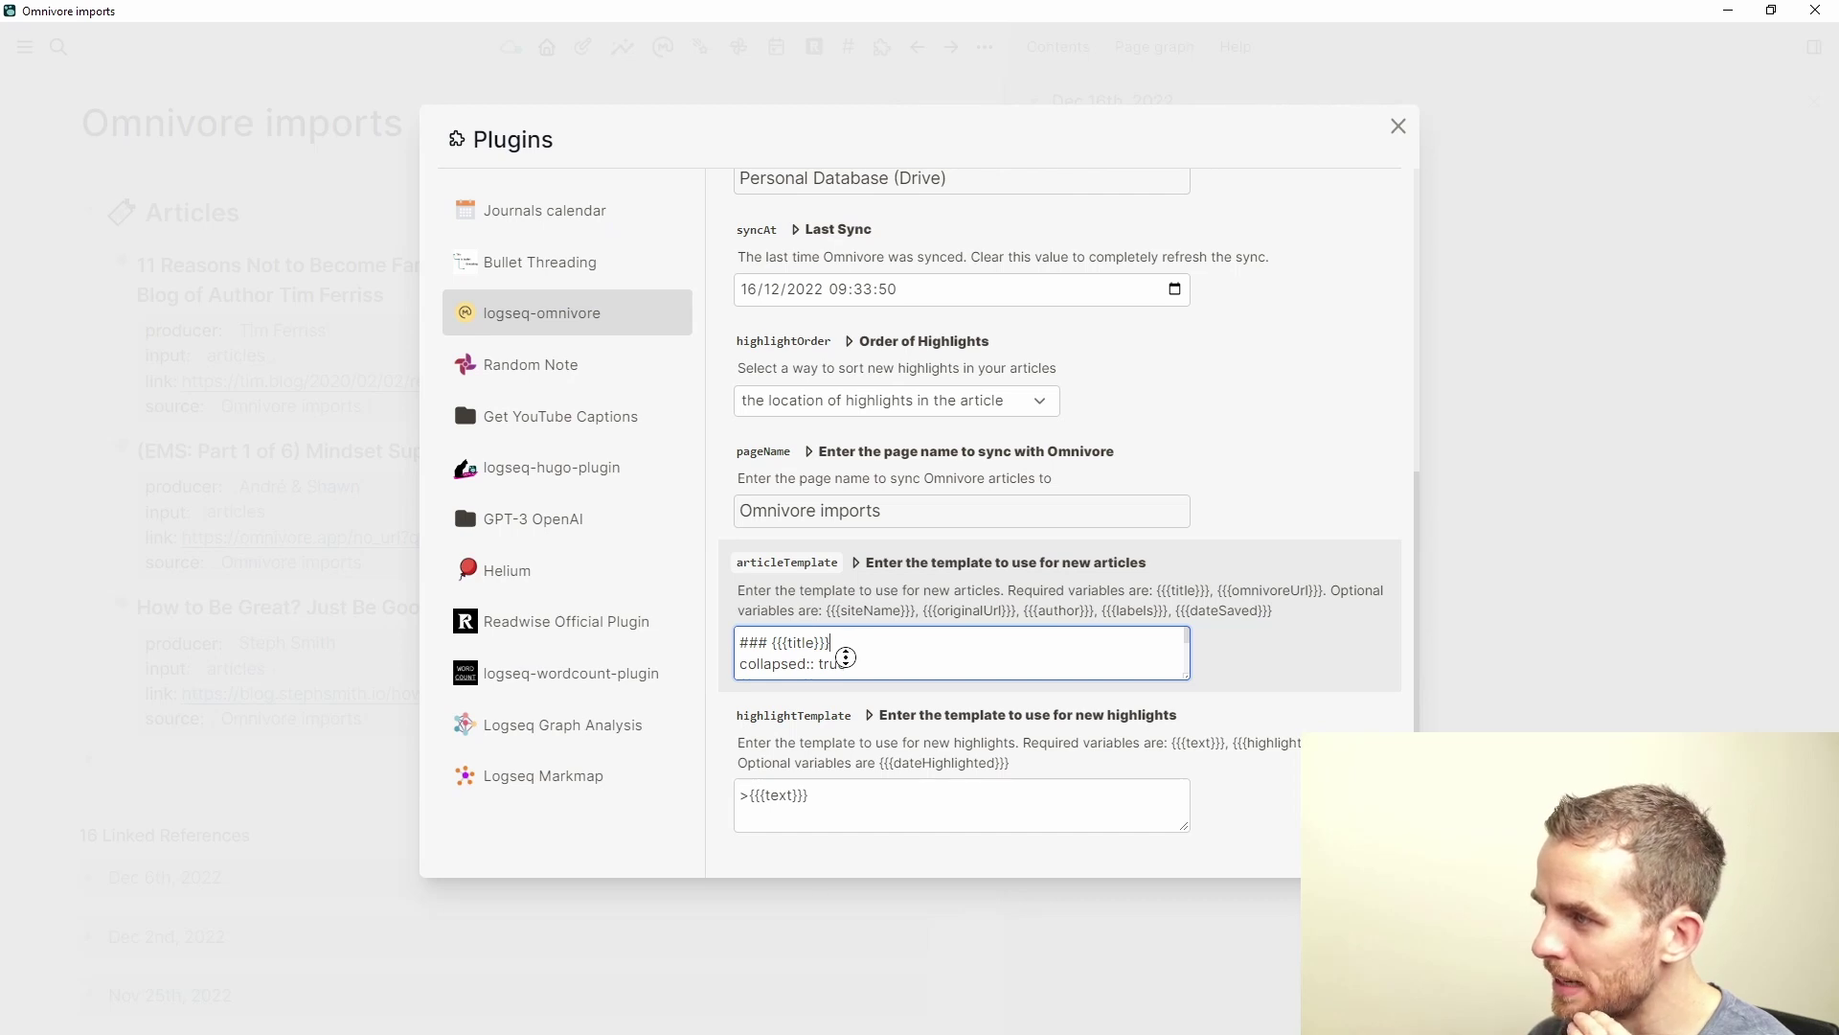
scroll(835, 660, "down", 3)
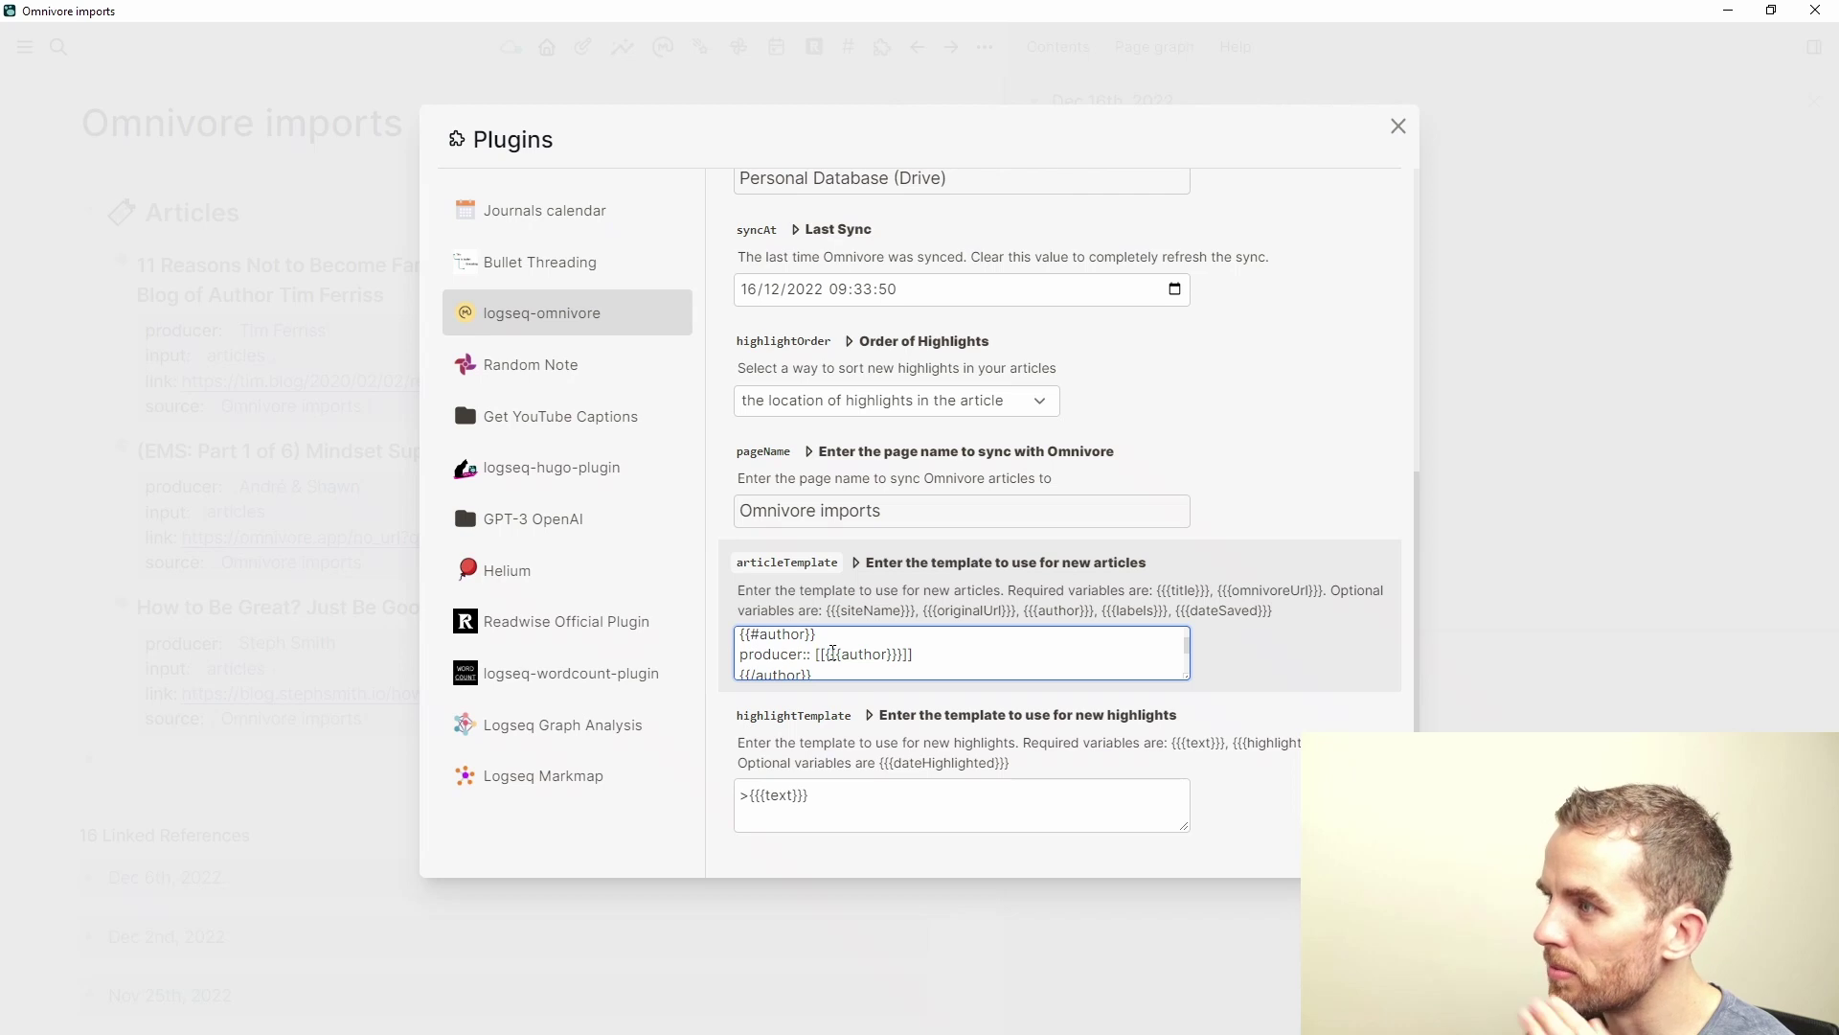
scroll(829, 658, "down", 3)
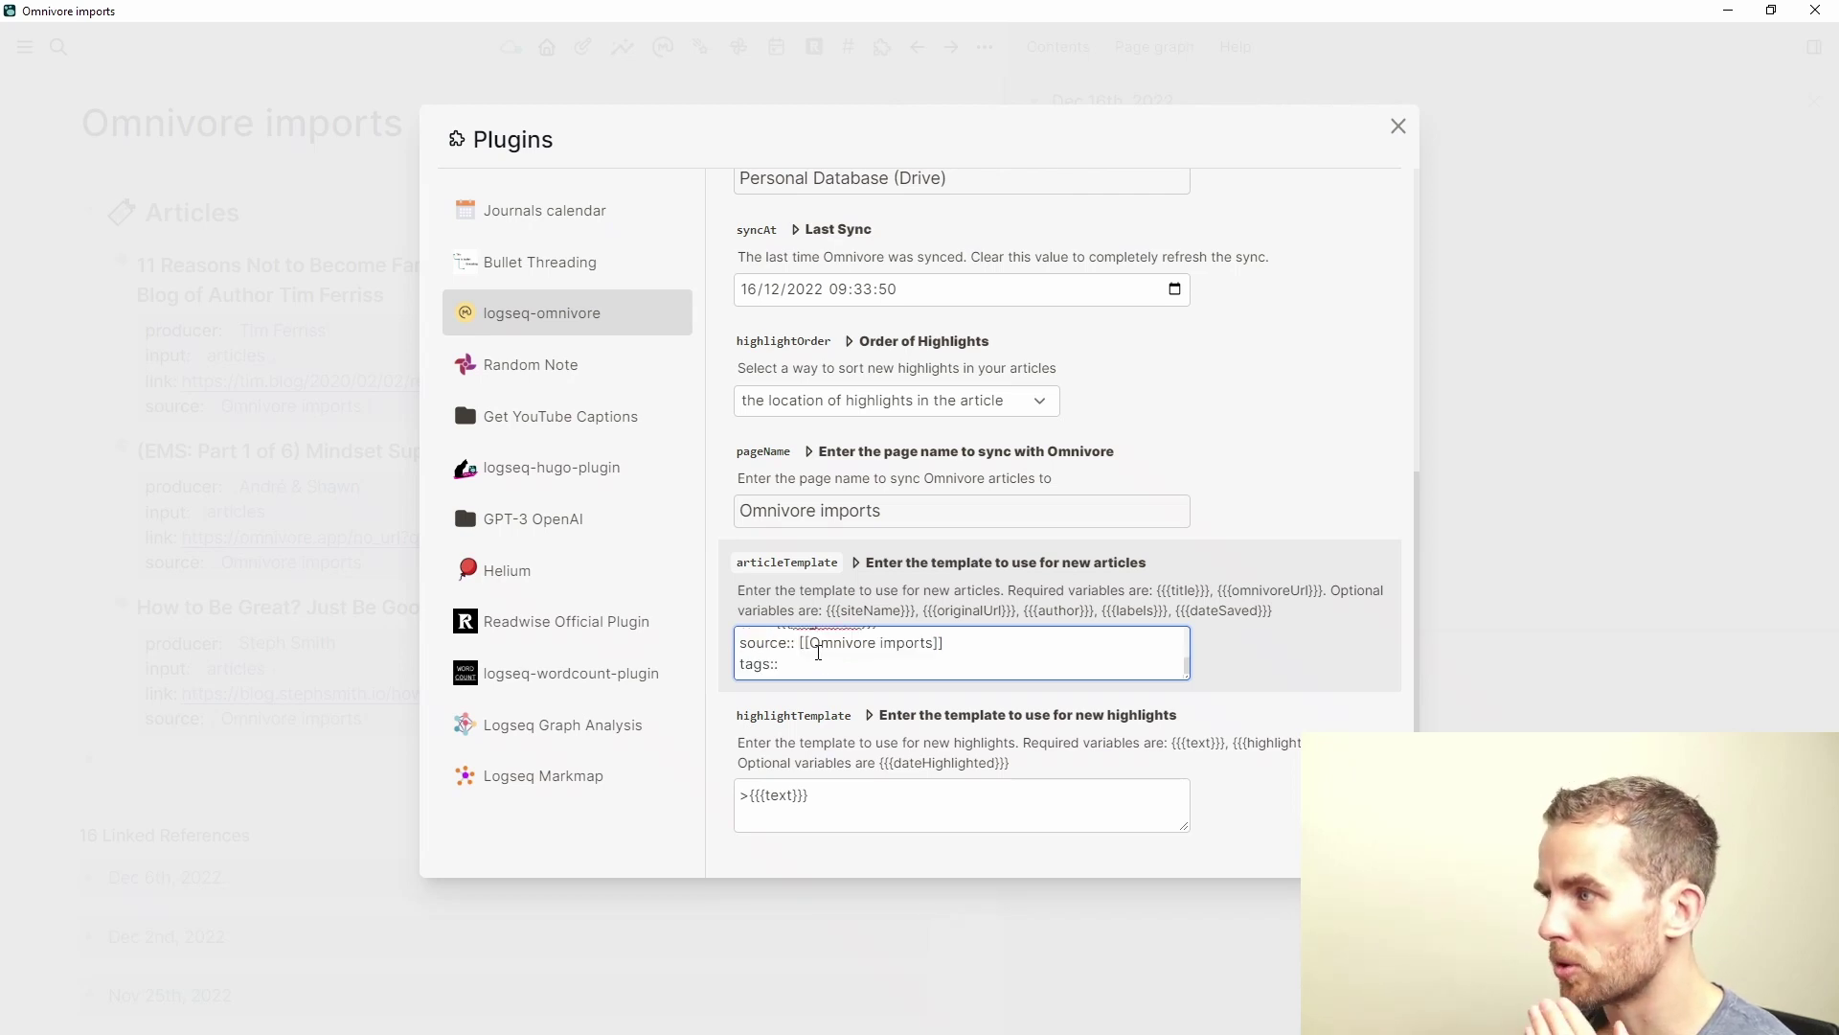
scroll(817, 654, "up", 6)
scroll(820, 662, "down", 2)
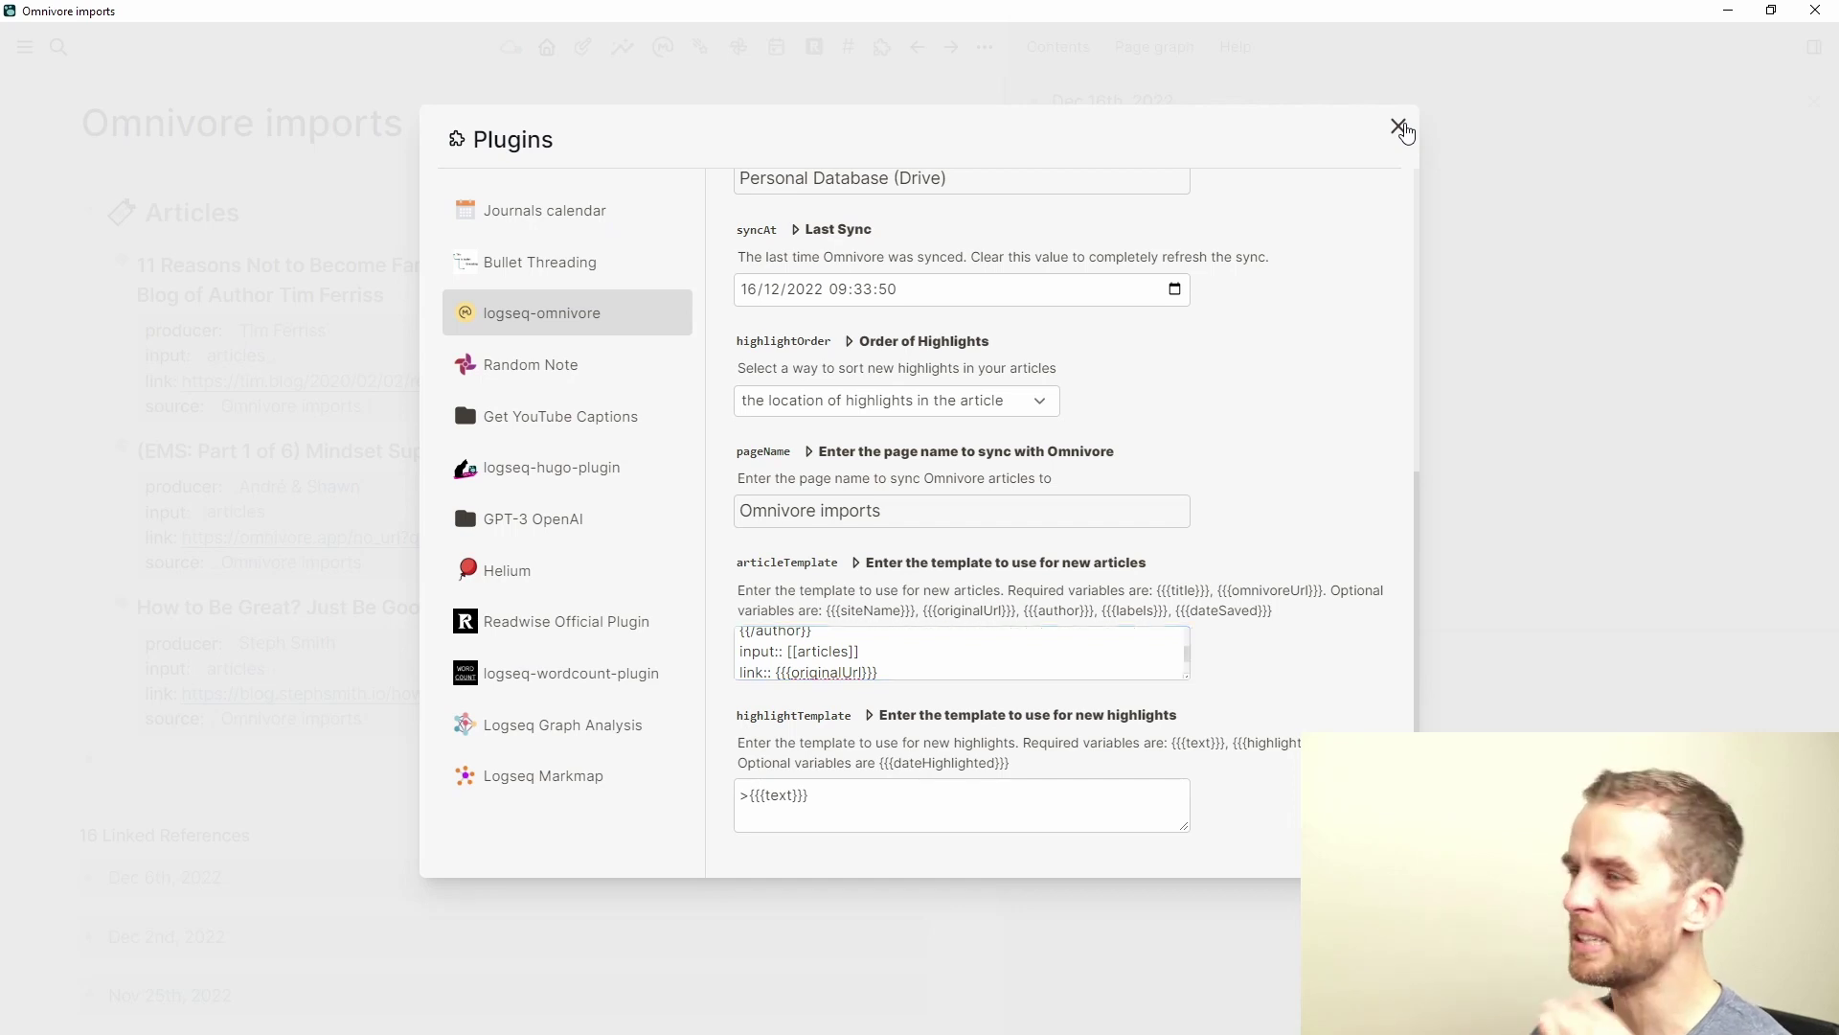
left_click(1399, 127)
Close settings and expand the How to Be Great? article's highlights on Omnivore imports.
left_click(676, 770)
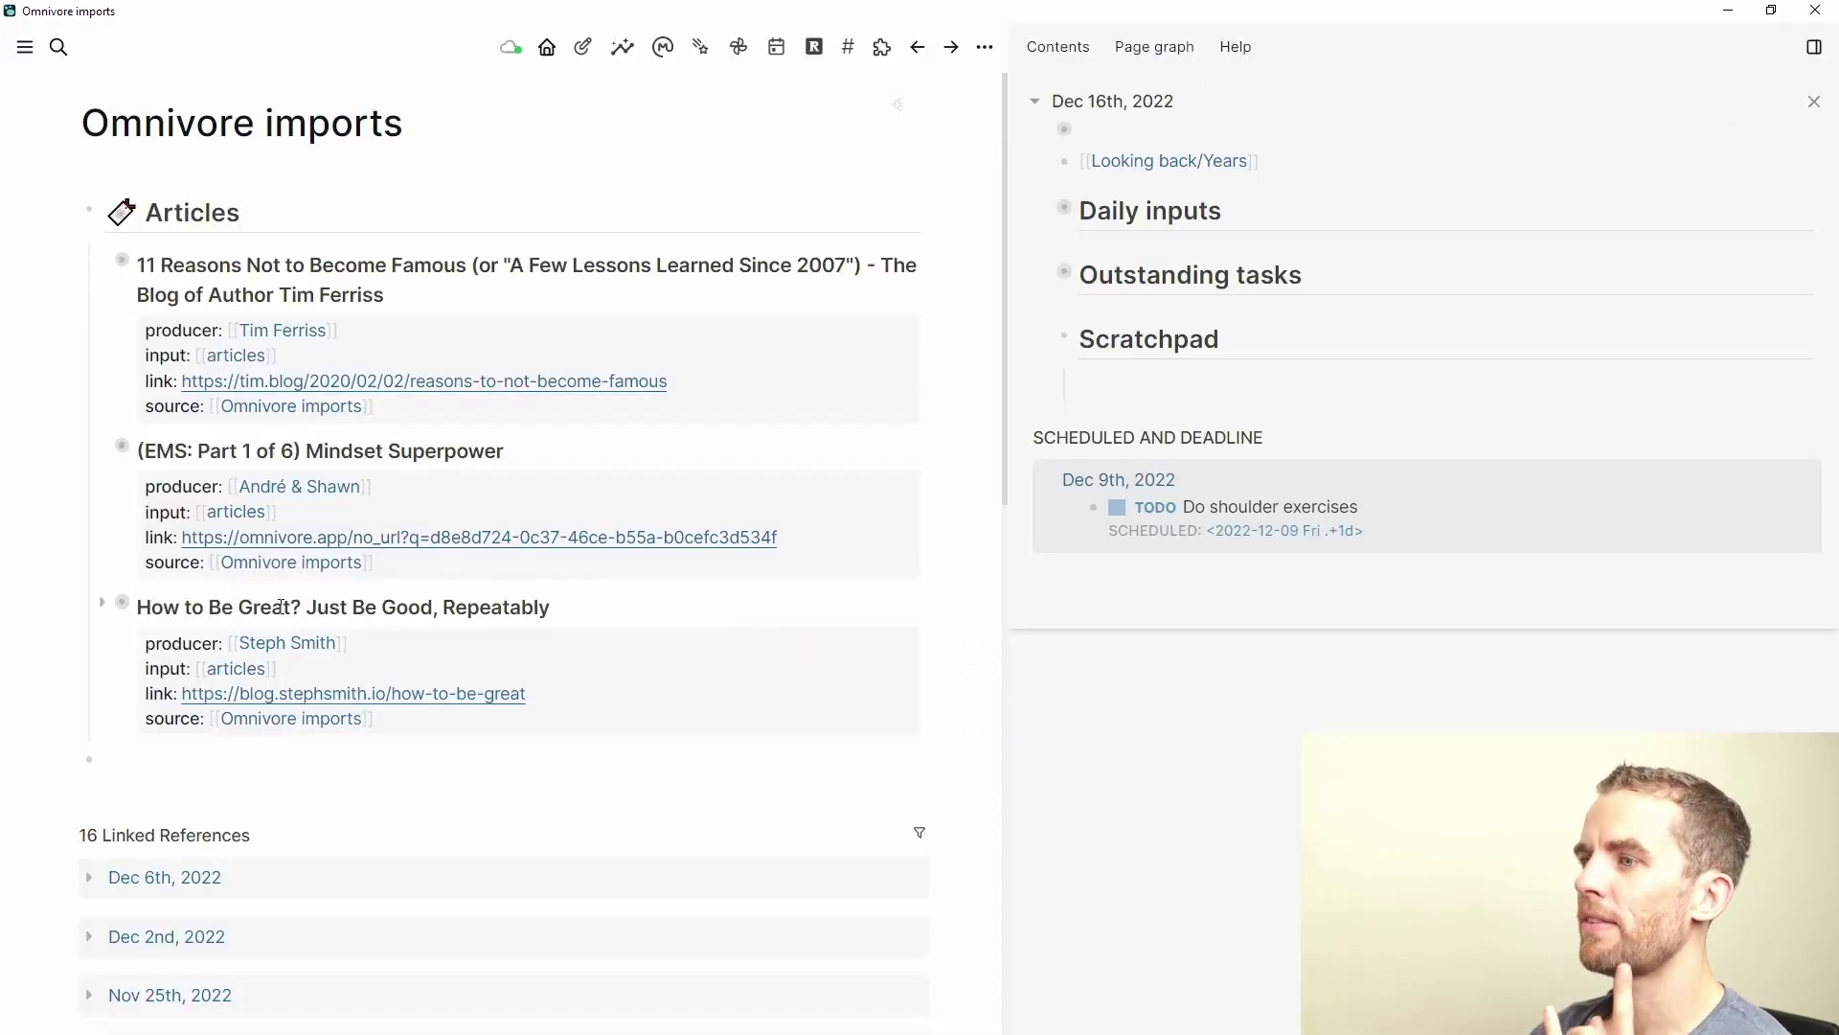
left_click(102, 603)
scroll(236, 479, "down", 2)
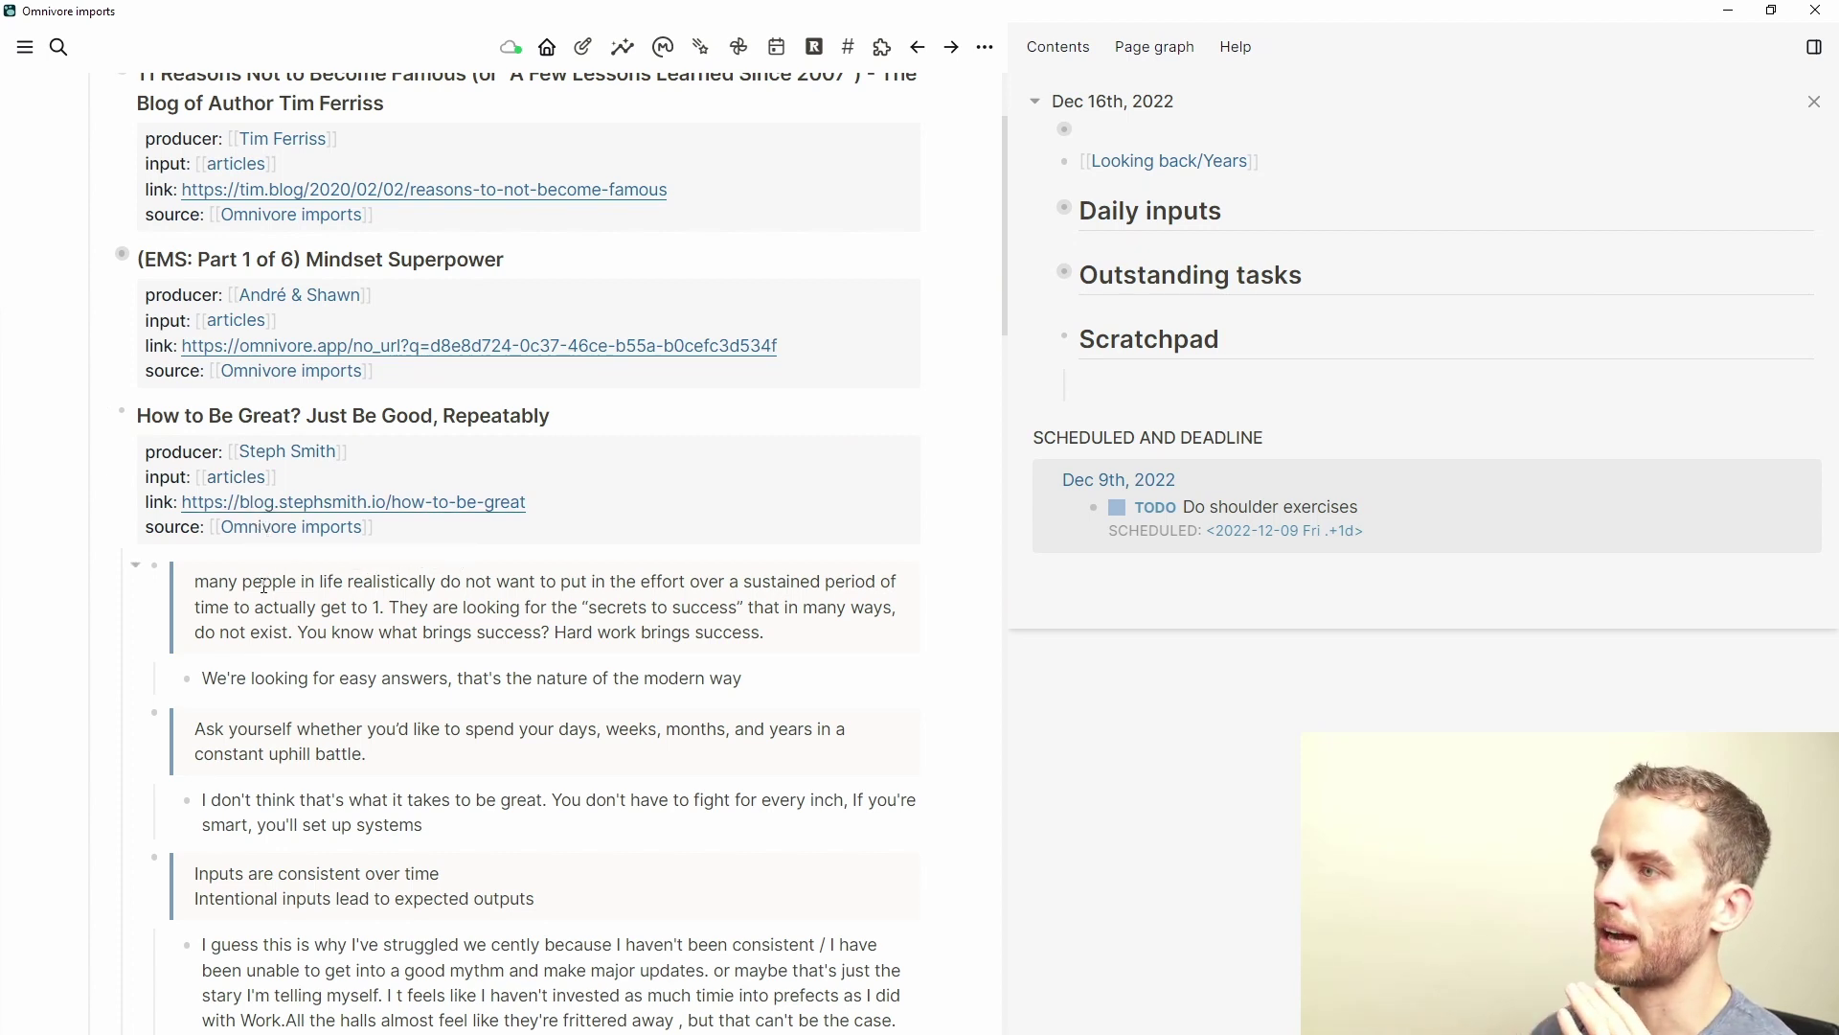
Click into the first highlight quote and its note about easy answers.
left_click(197, 582)
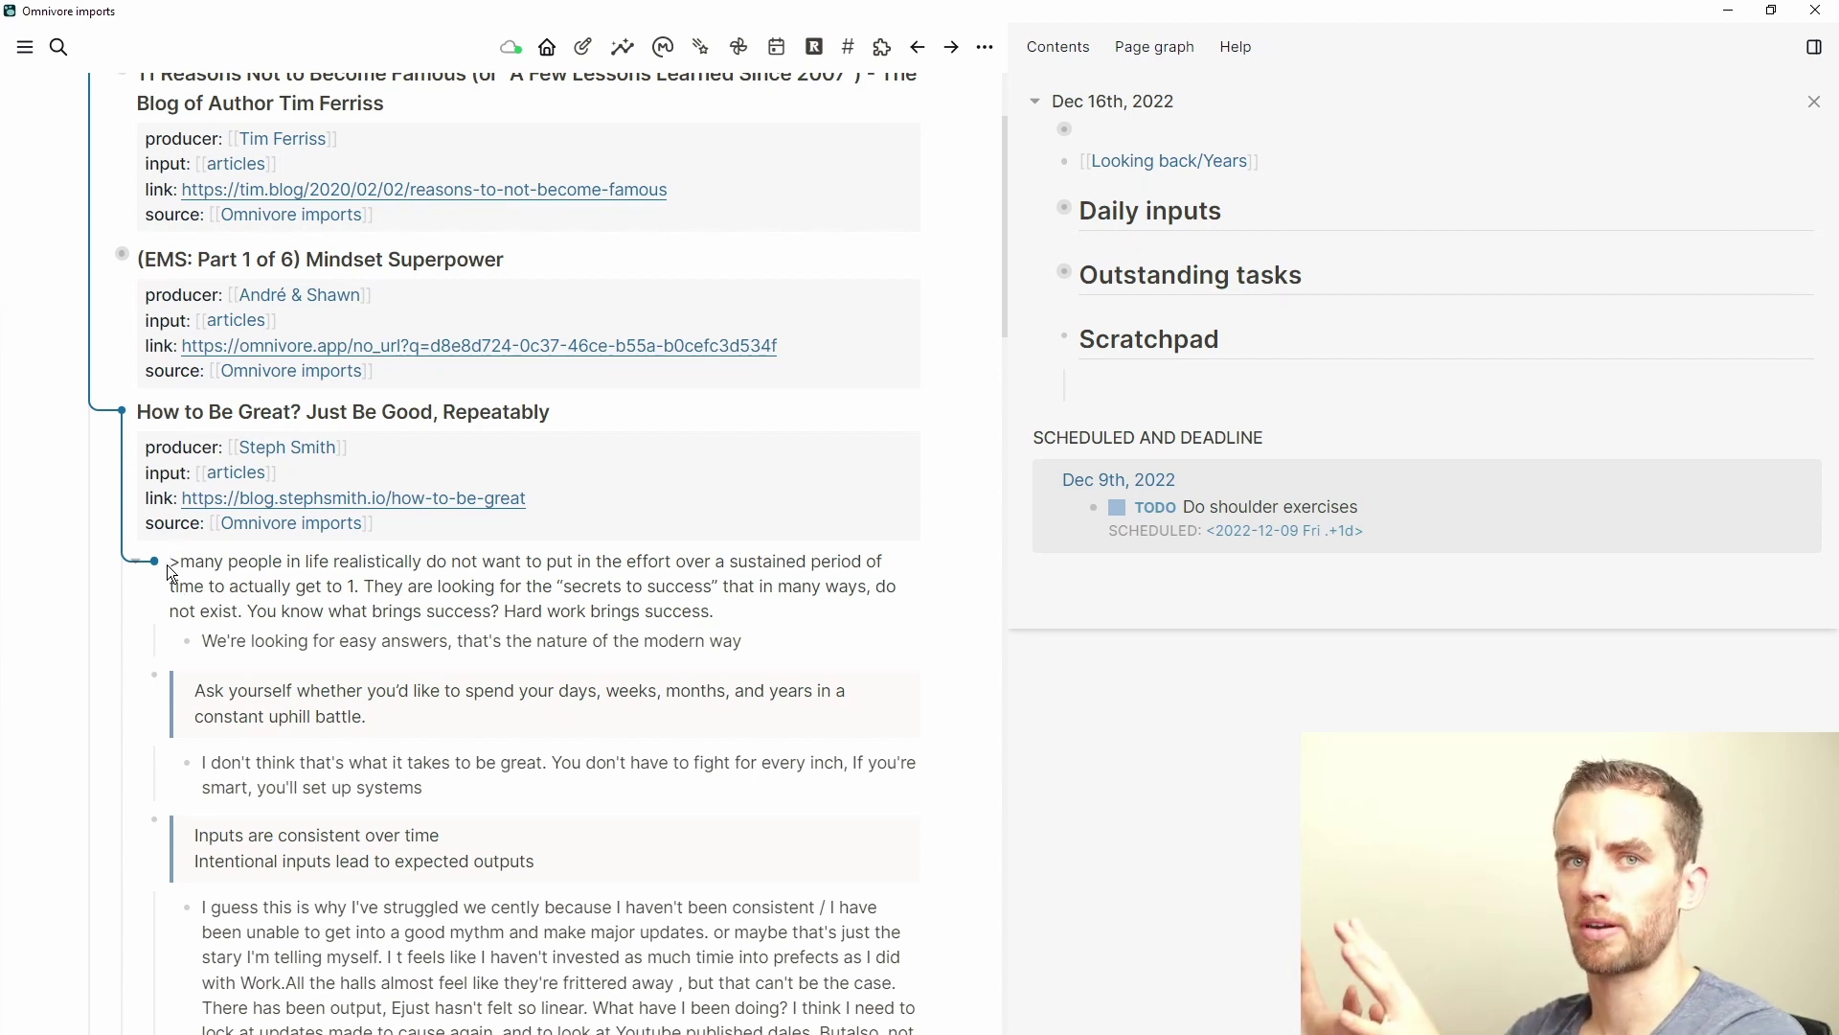
key("Escape")
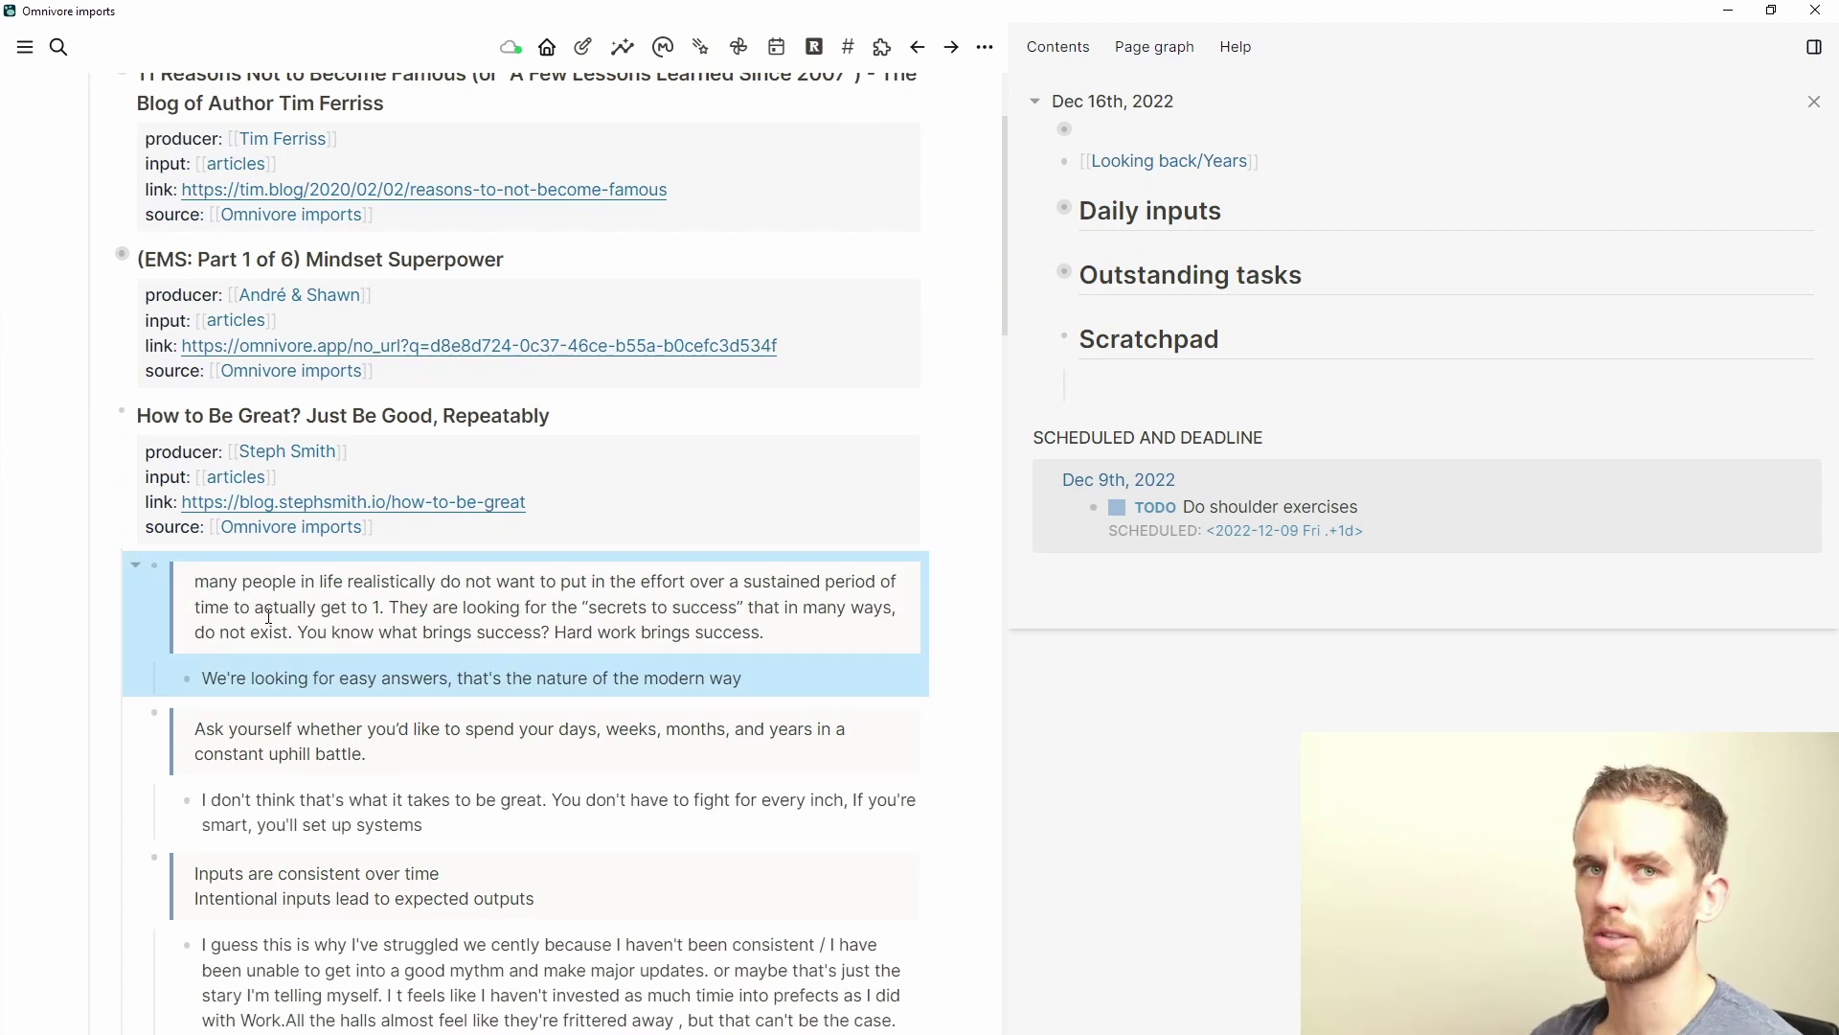
left_click(267, 614)
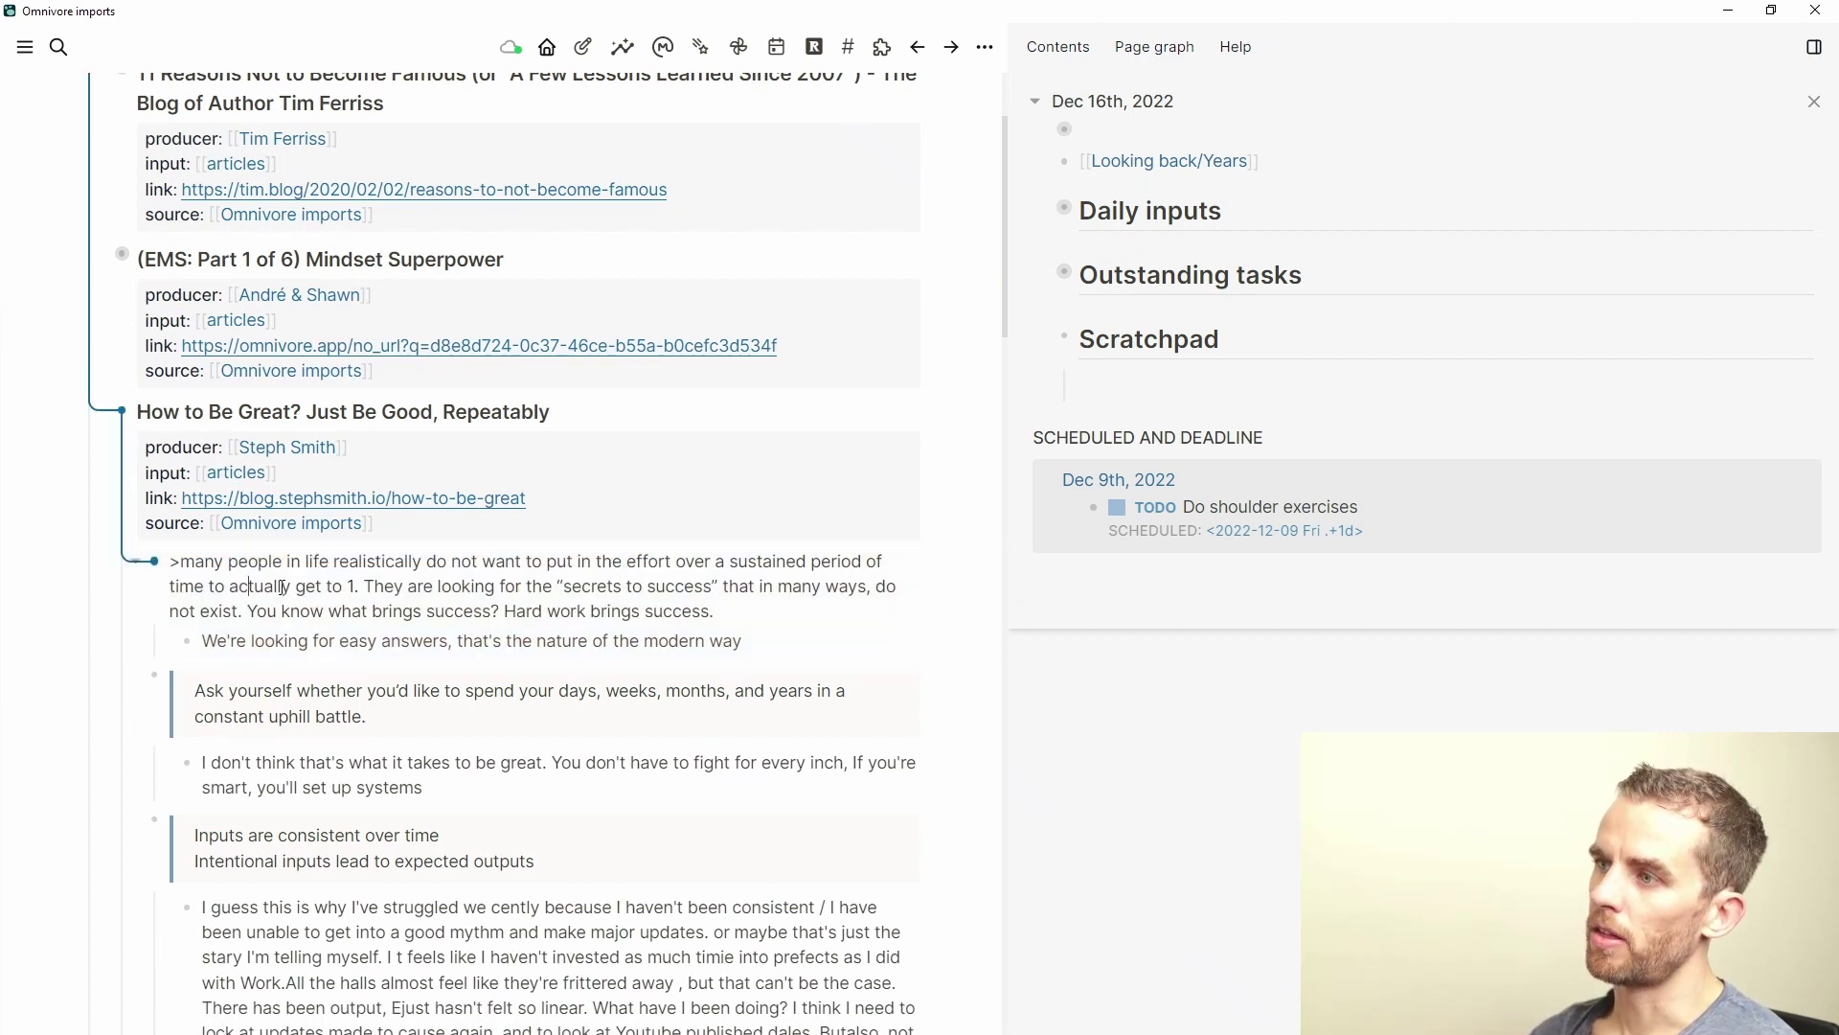
left_click(436, 643)
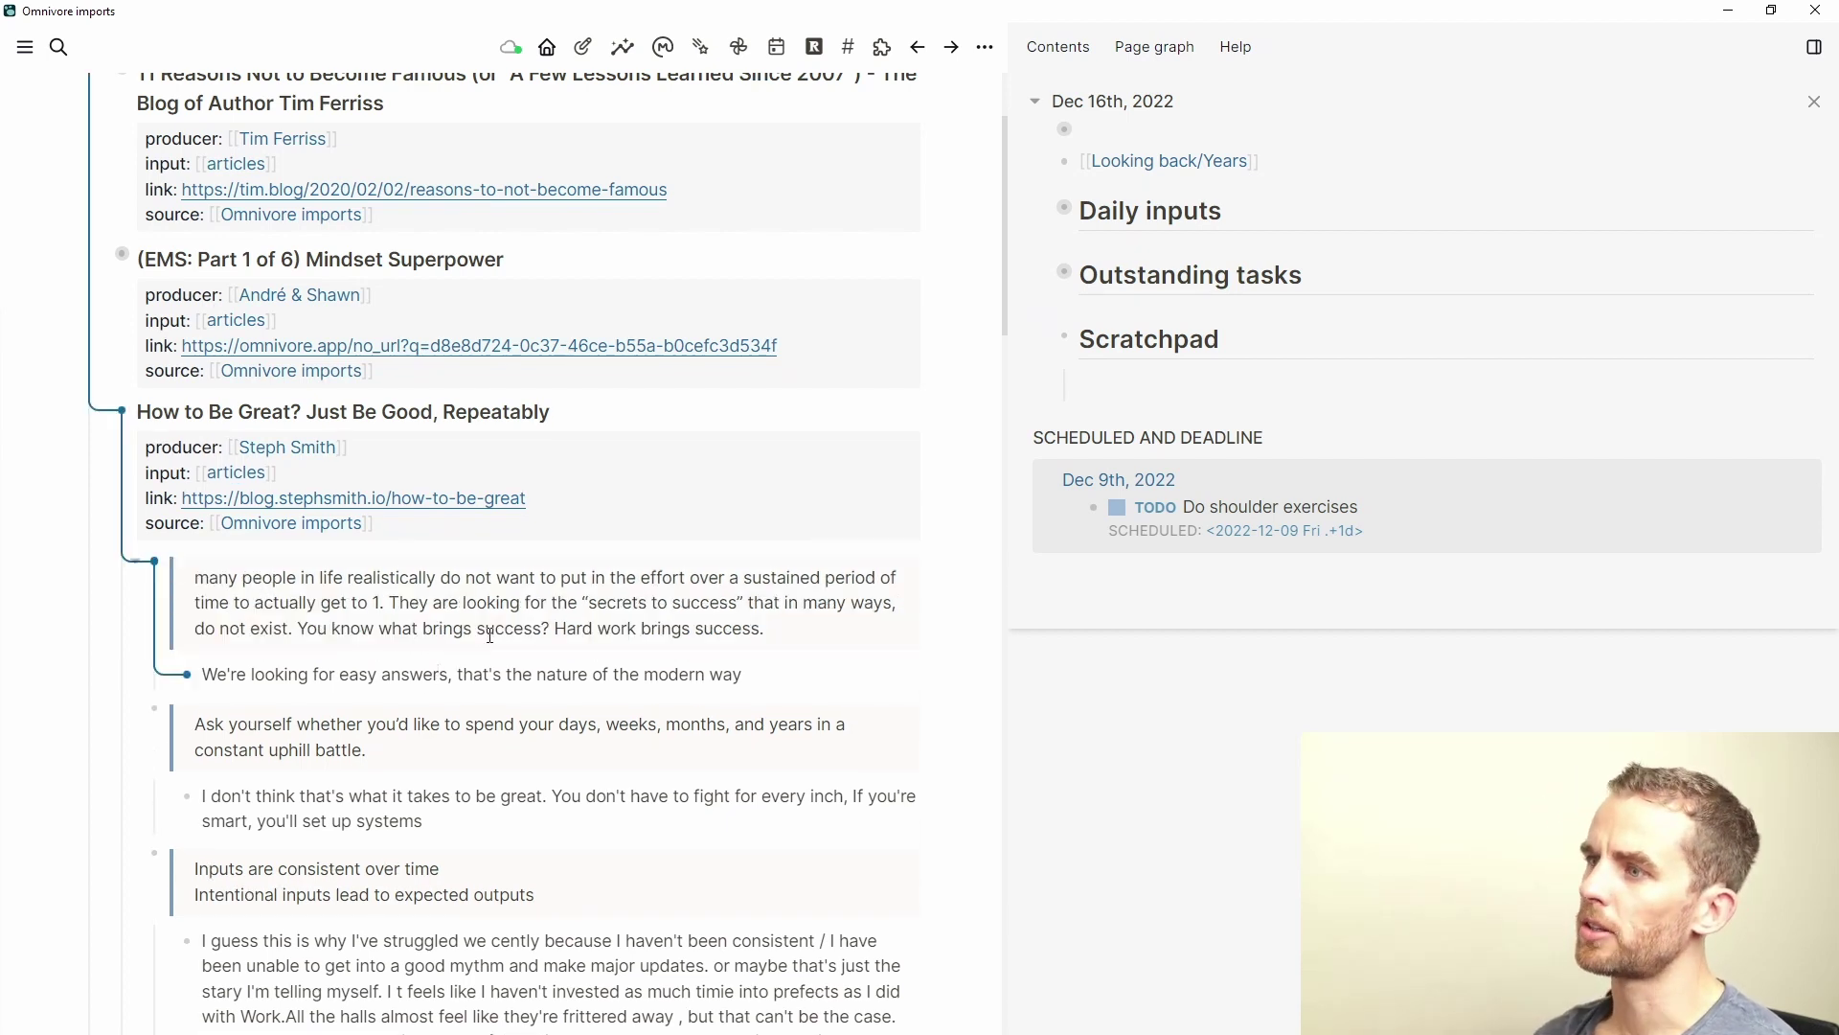
Add the tag [[success]] to the How to Be Great? article block's properties.
left_click(488, 518)
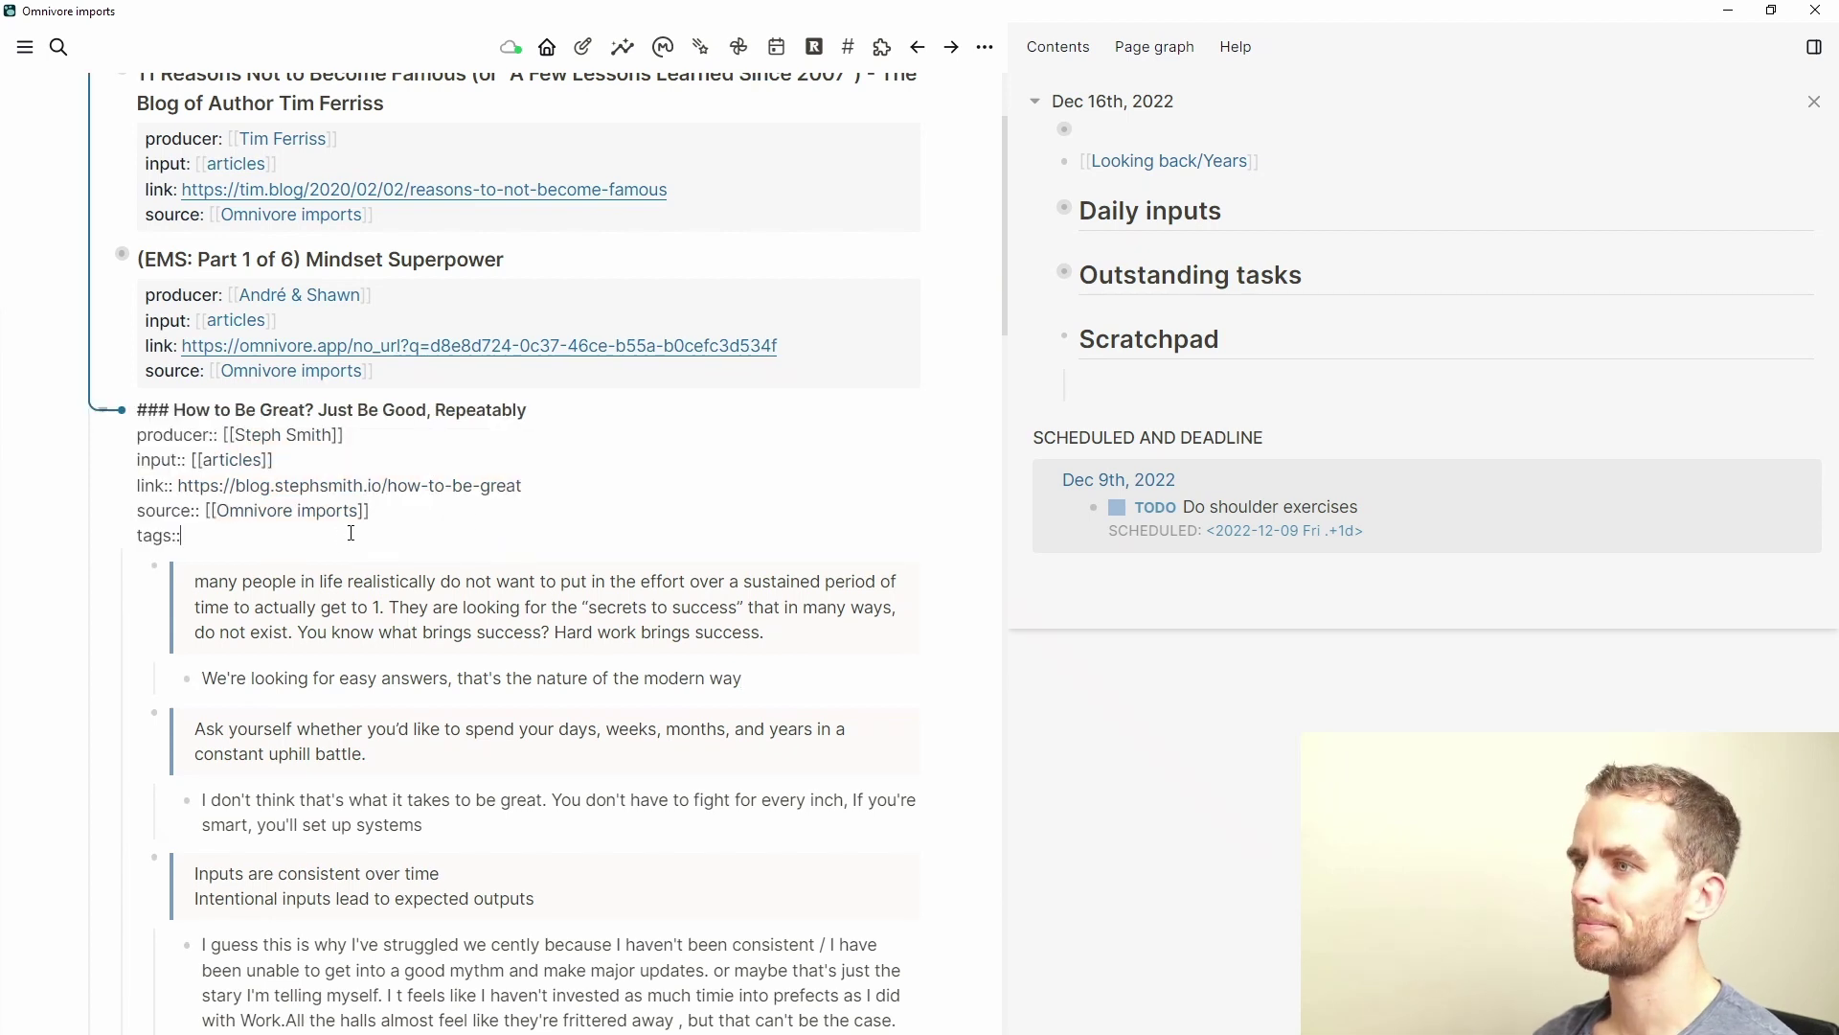
type("[[suucc")
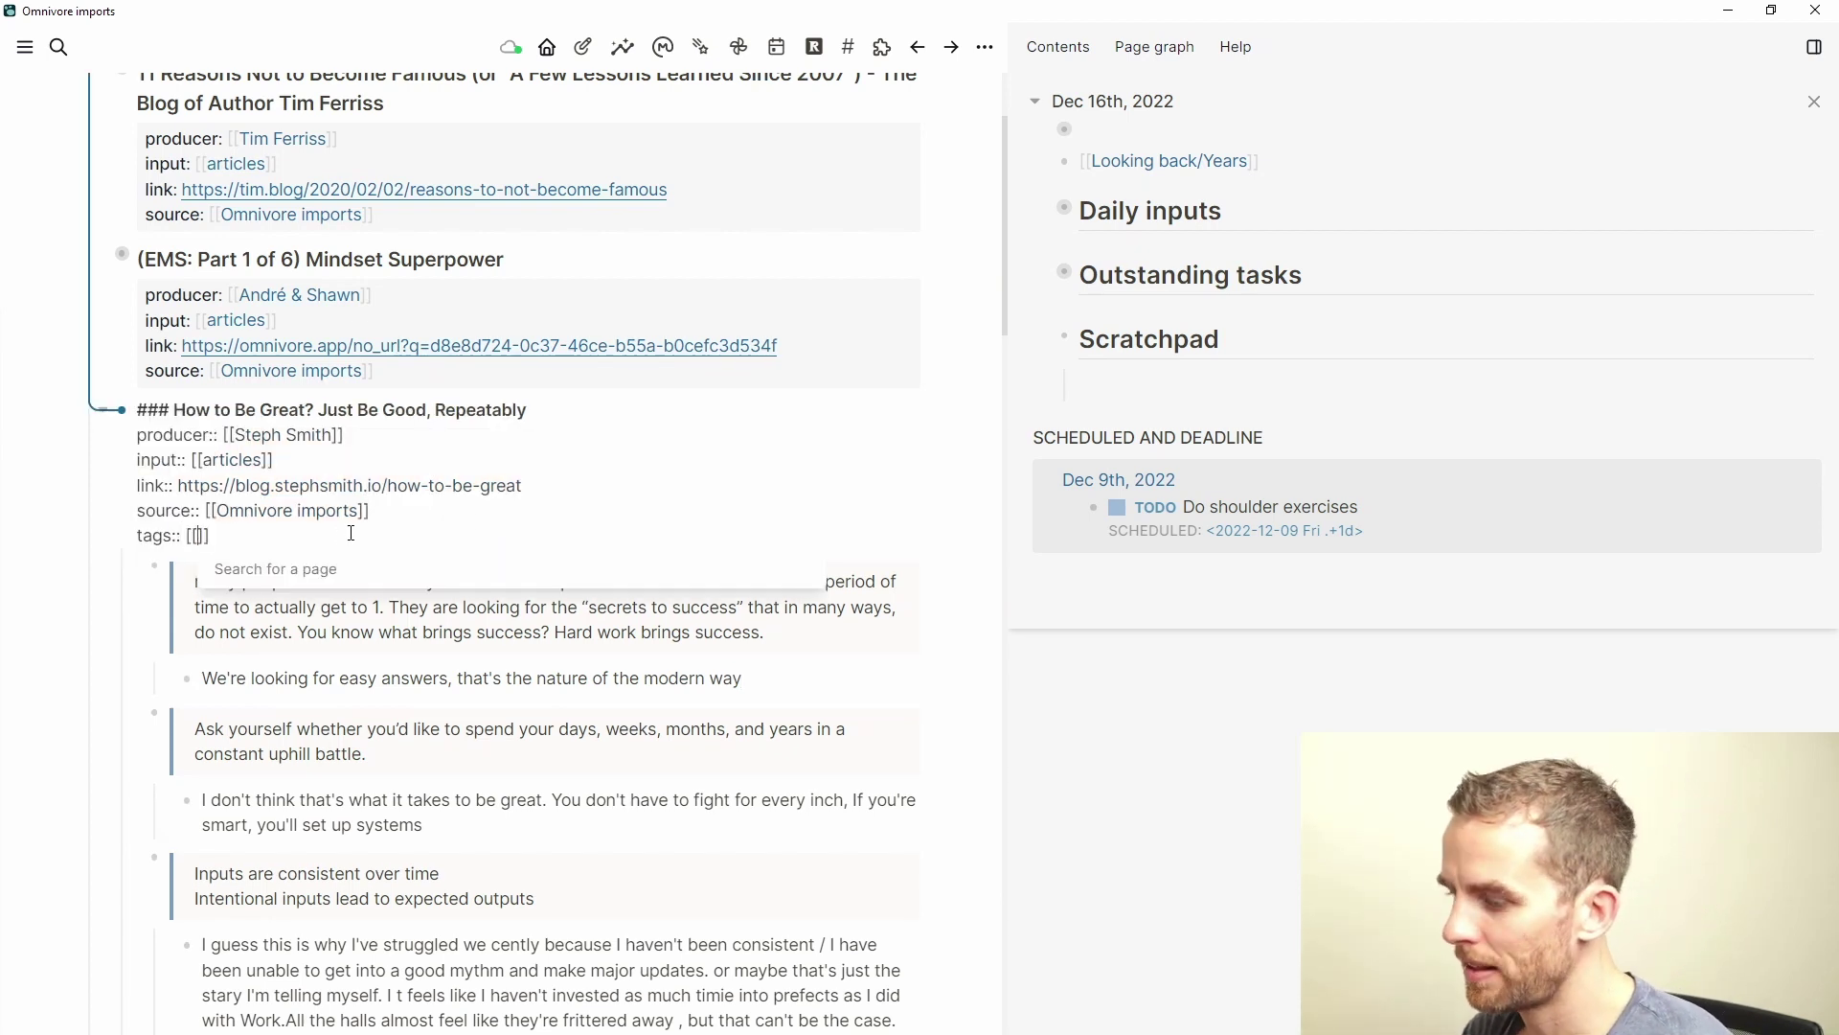
key("BackSpace")
key("BackSpace")
key("BackSpace")
key("BackSpace")
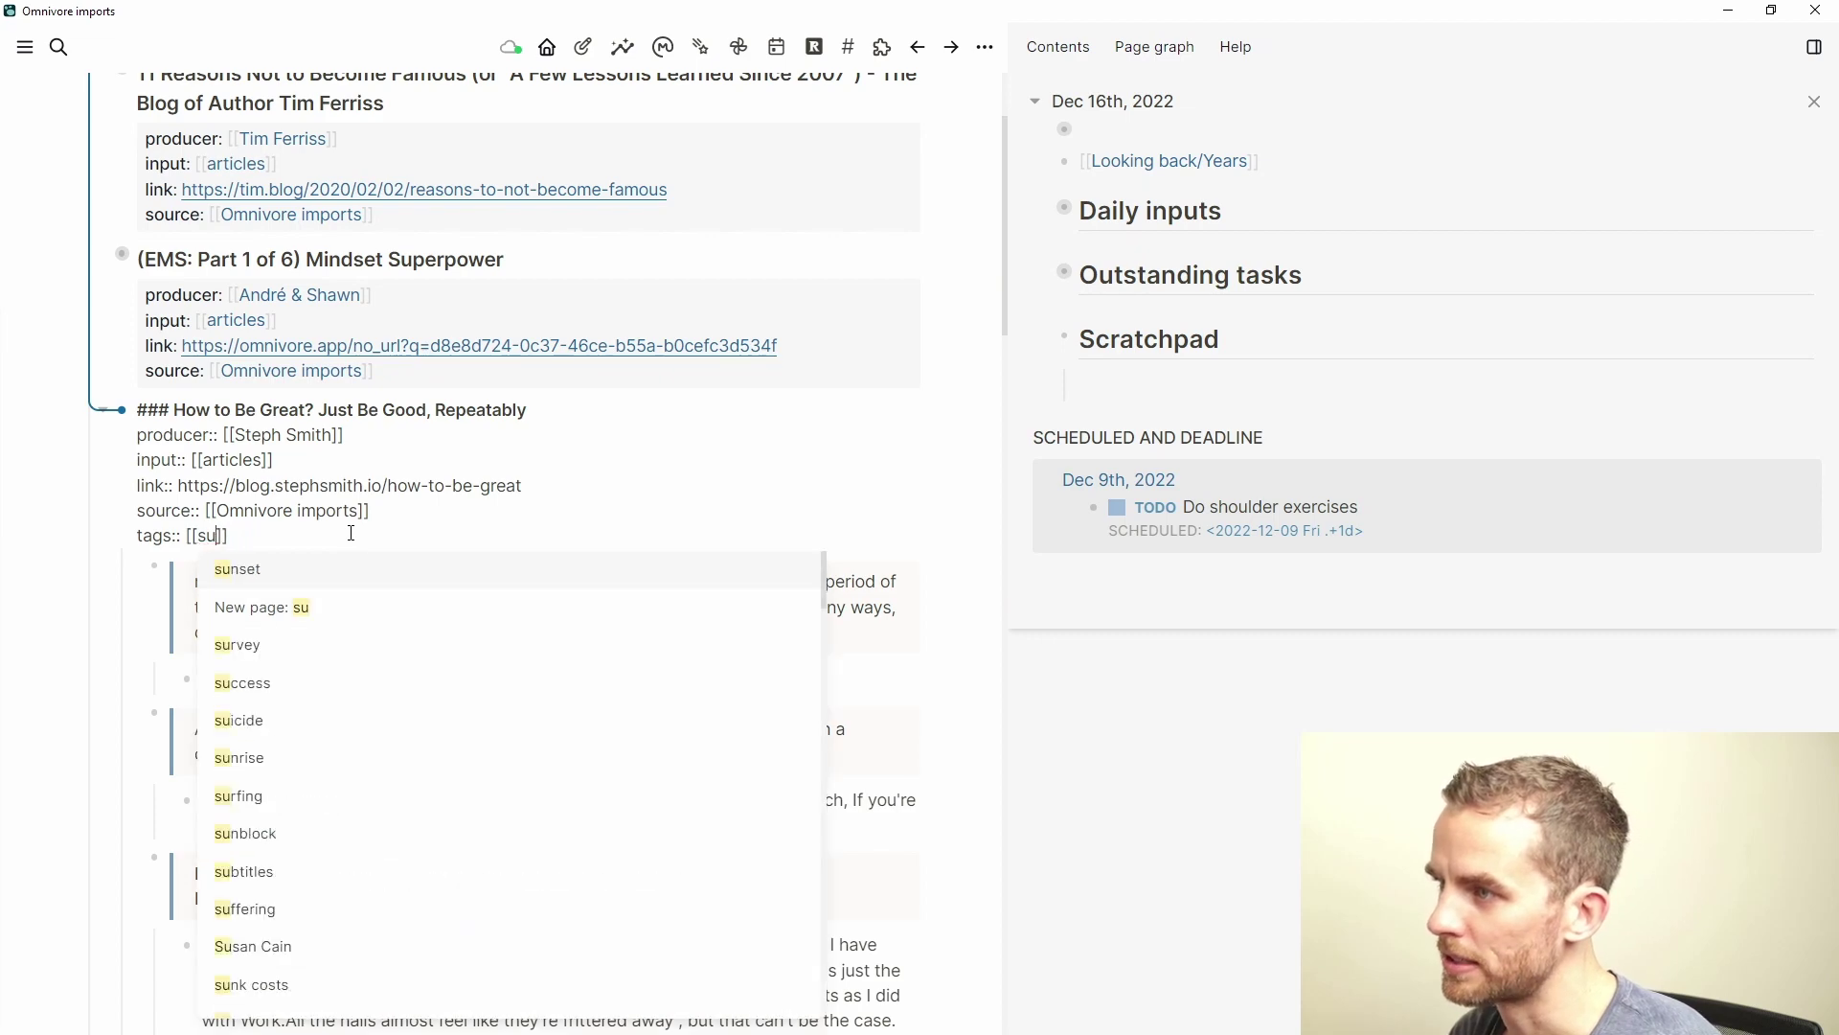
type("uc")
type("cess")
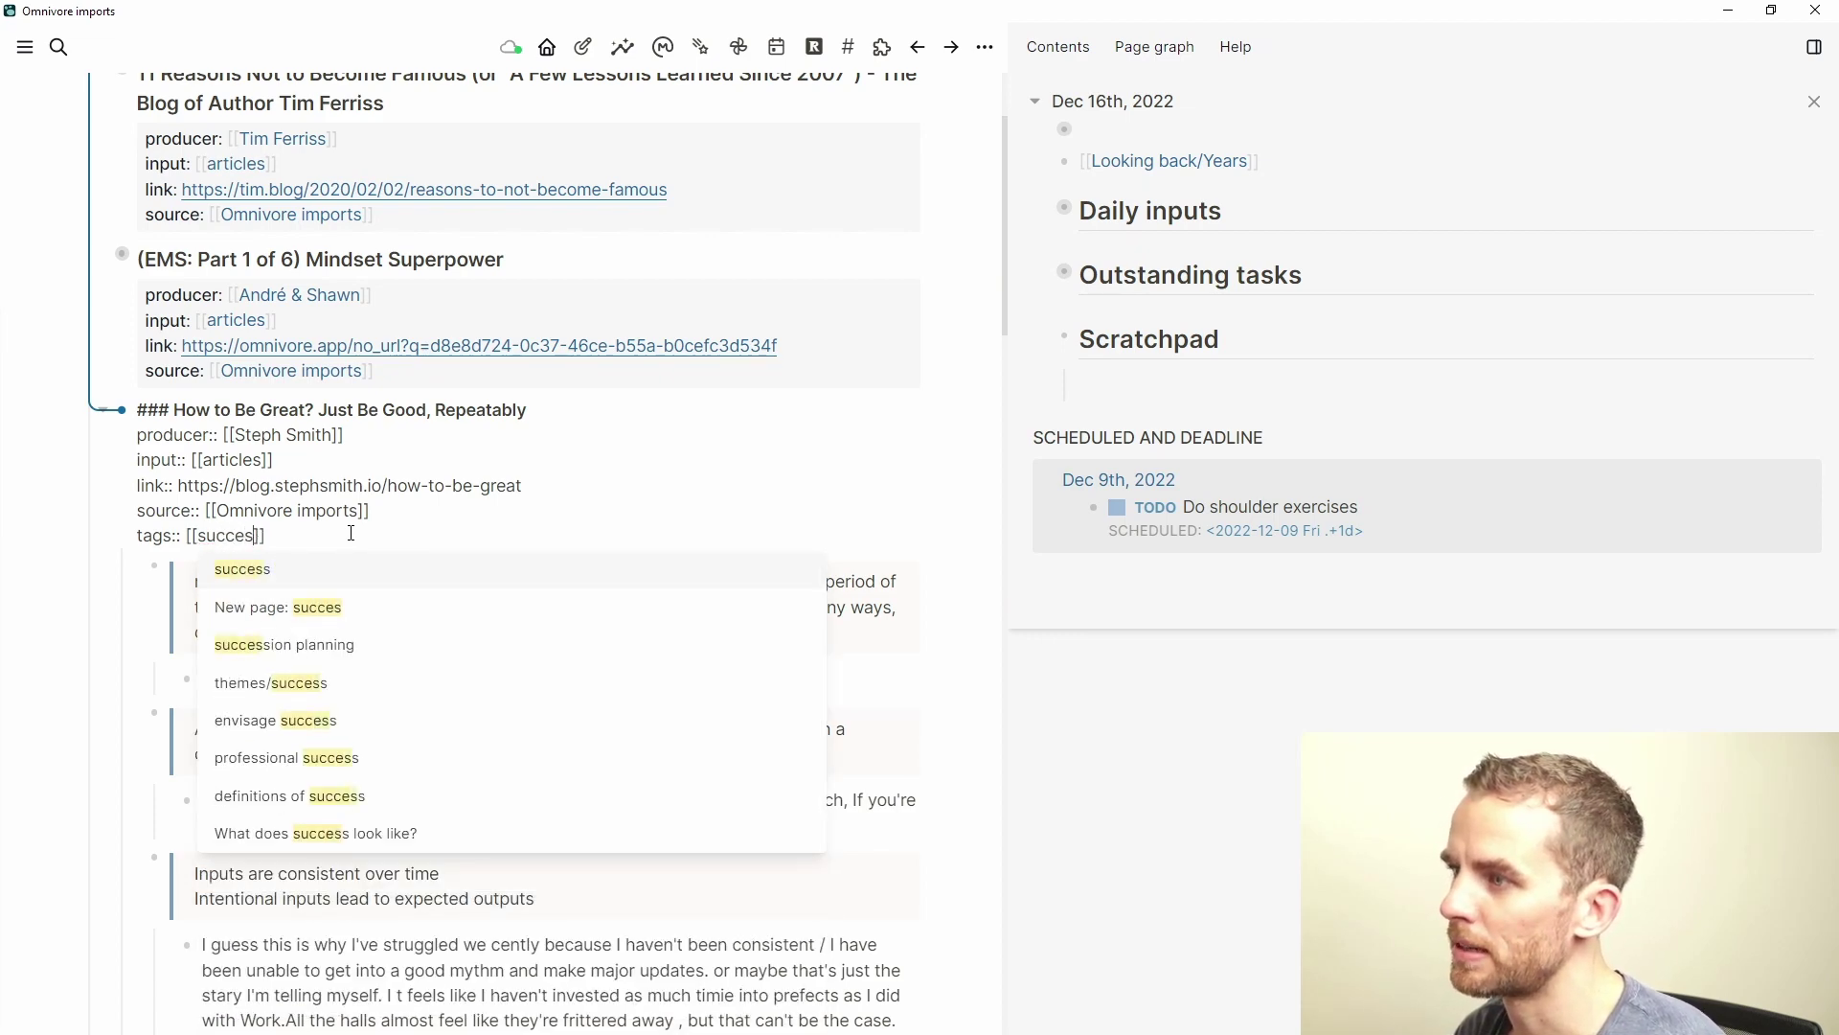
key("Return")
key("Escape")
scroll(343, 603, "down", 1)
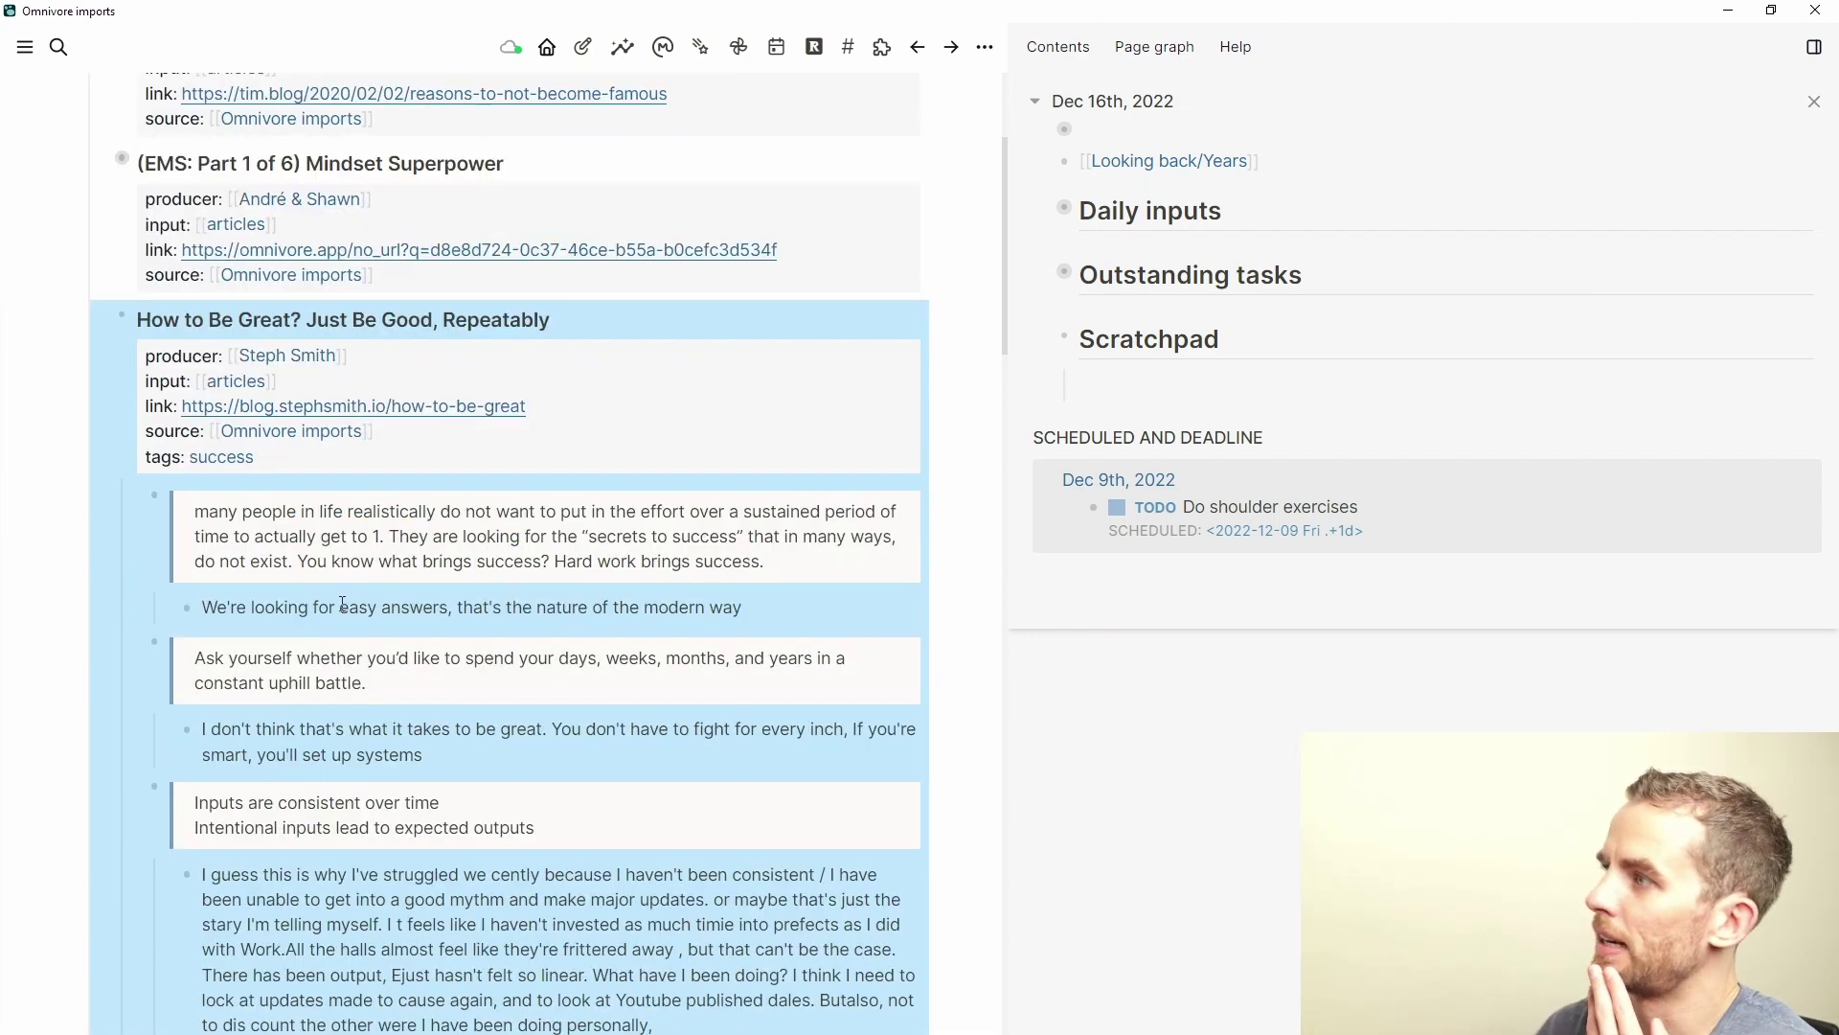
Click into the 'Ask yourself' highlight quote and its easy-answers note.
left_click(765, 561)
key("Down")
key("Down")
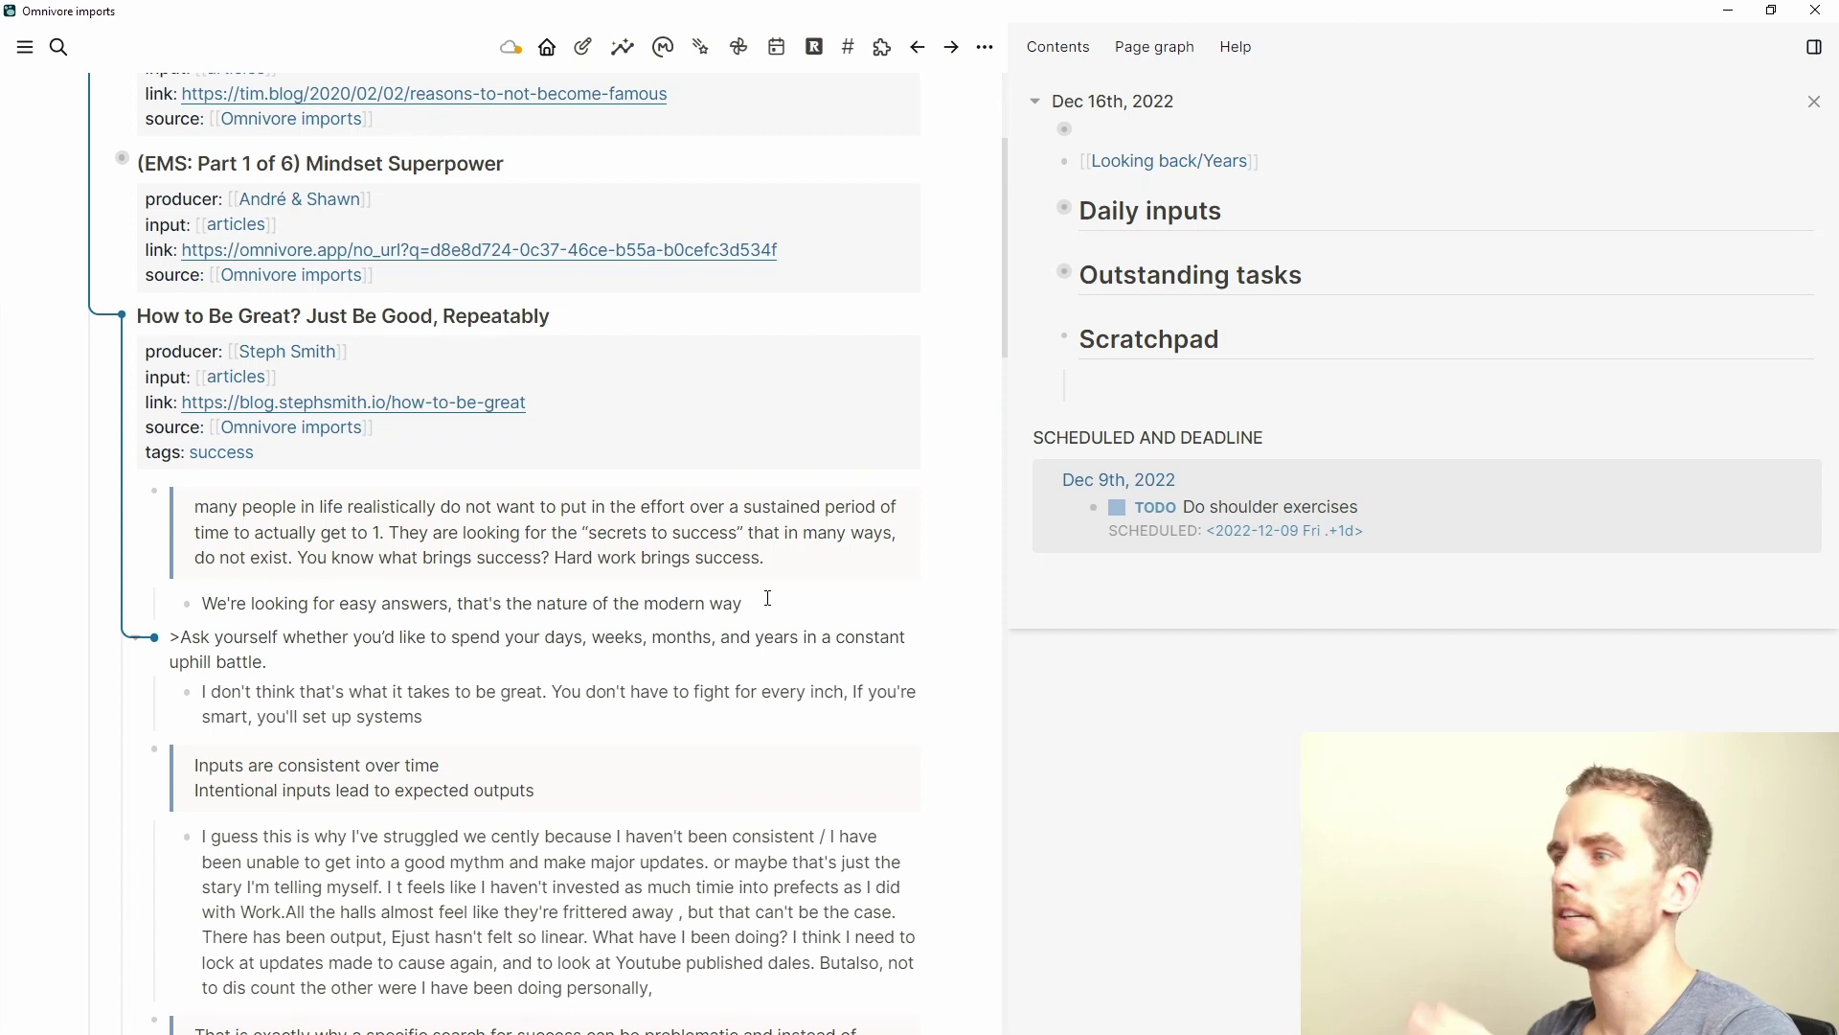
left_click(768, 598)
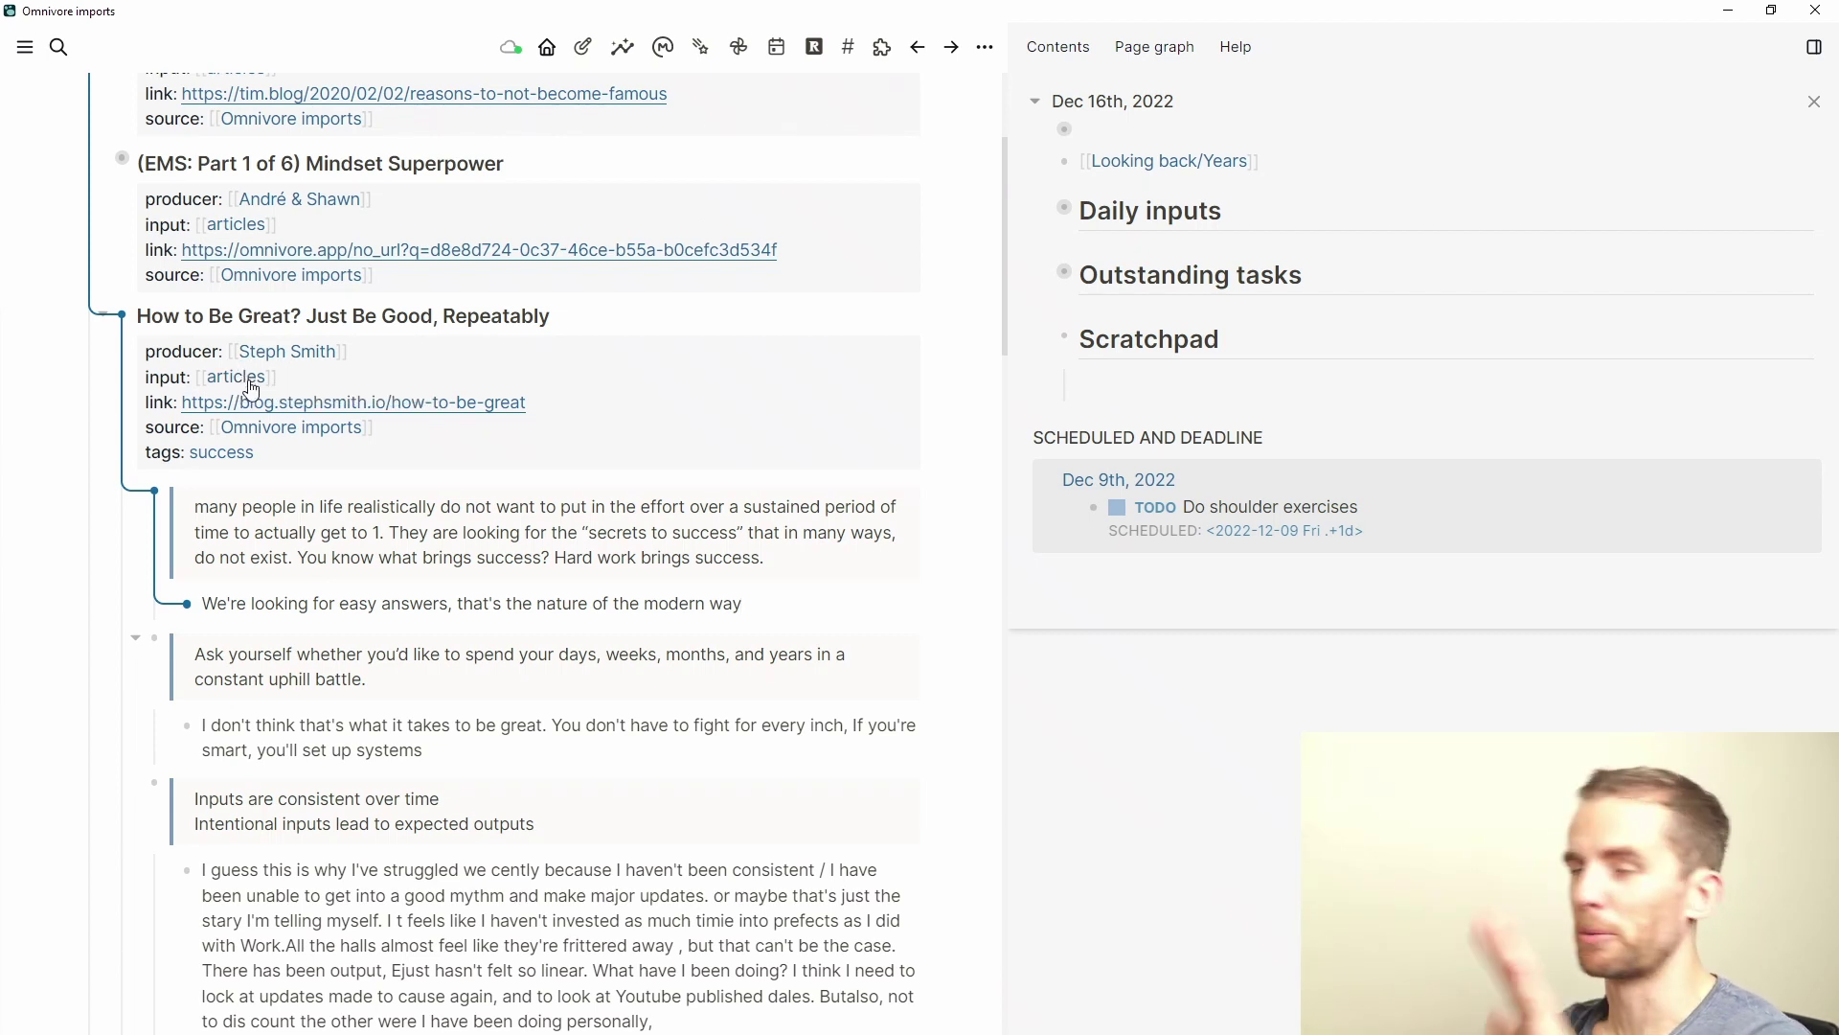
Add a '## Content' heading with a nested bullet under Scratchpad in the Dec 16th, 2022 journal.
left_click(1108, 385)
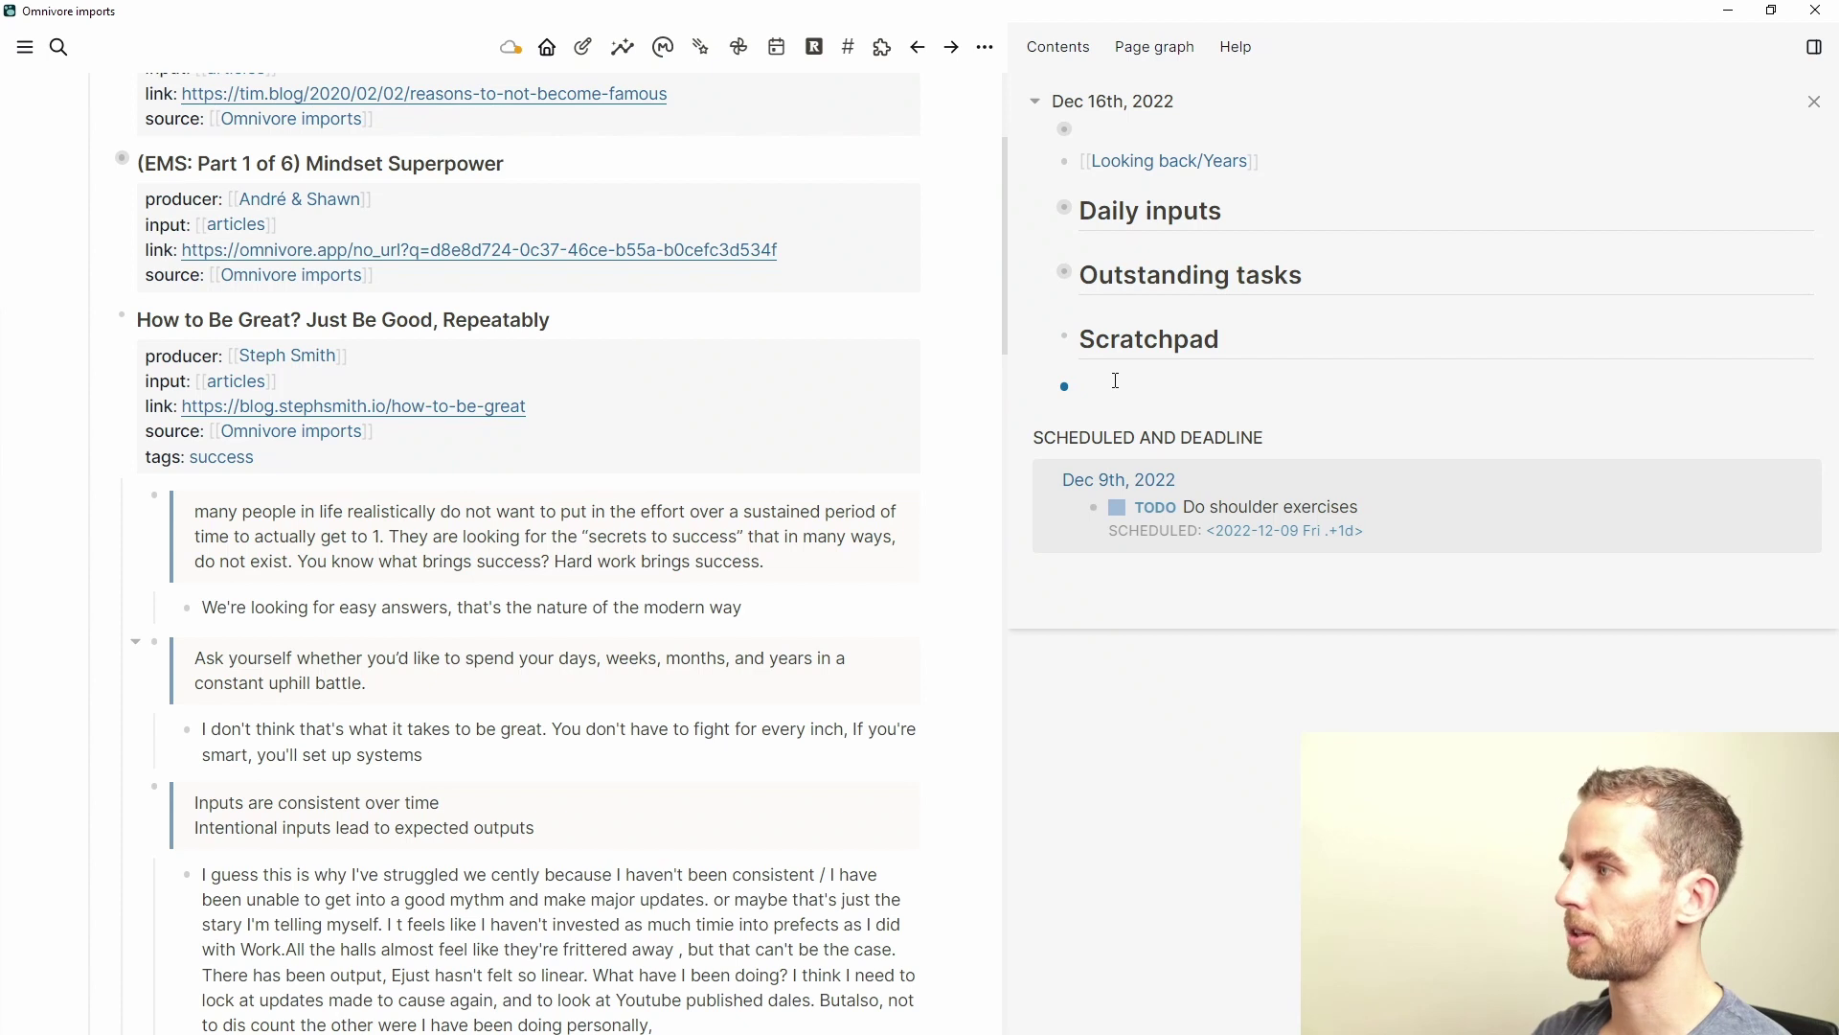
type("## Content")
key("Return")
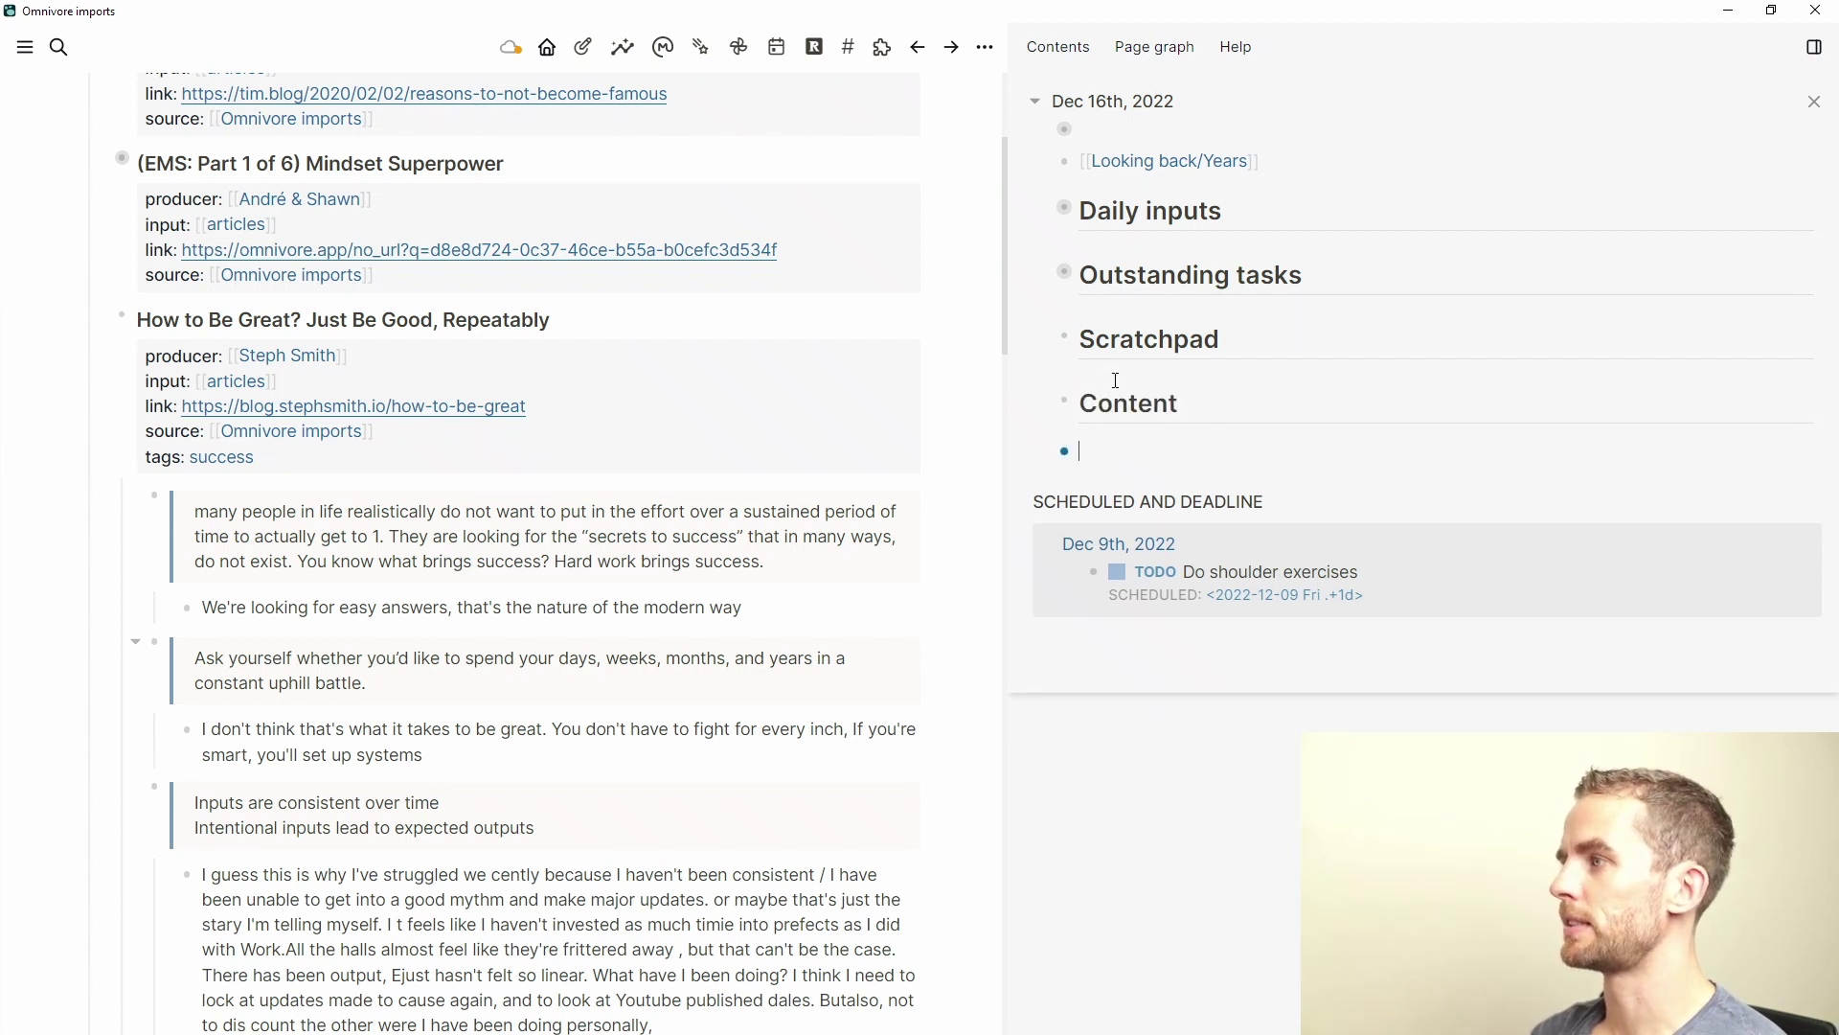
key("Tab")
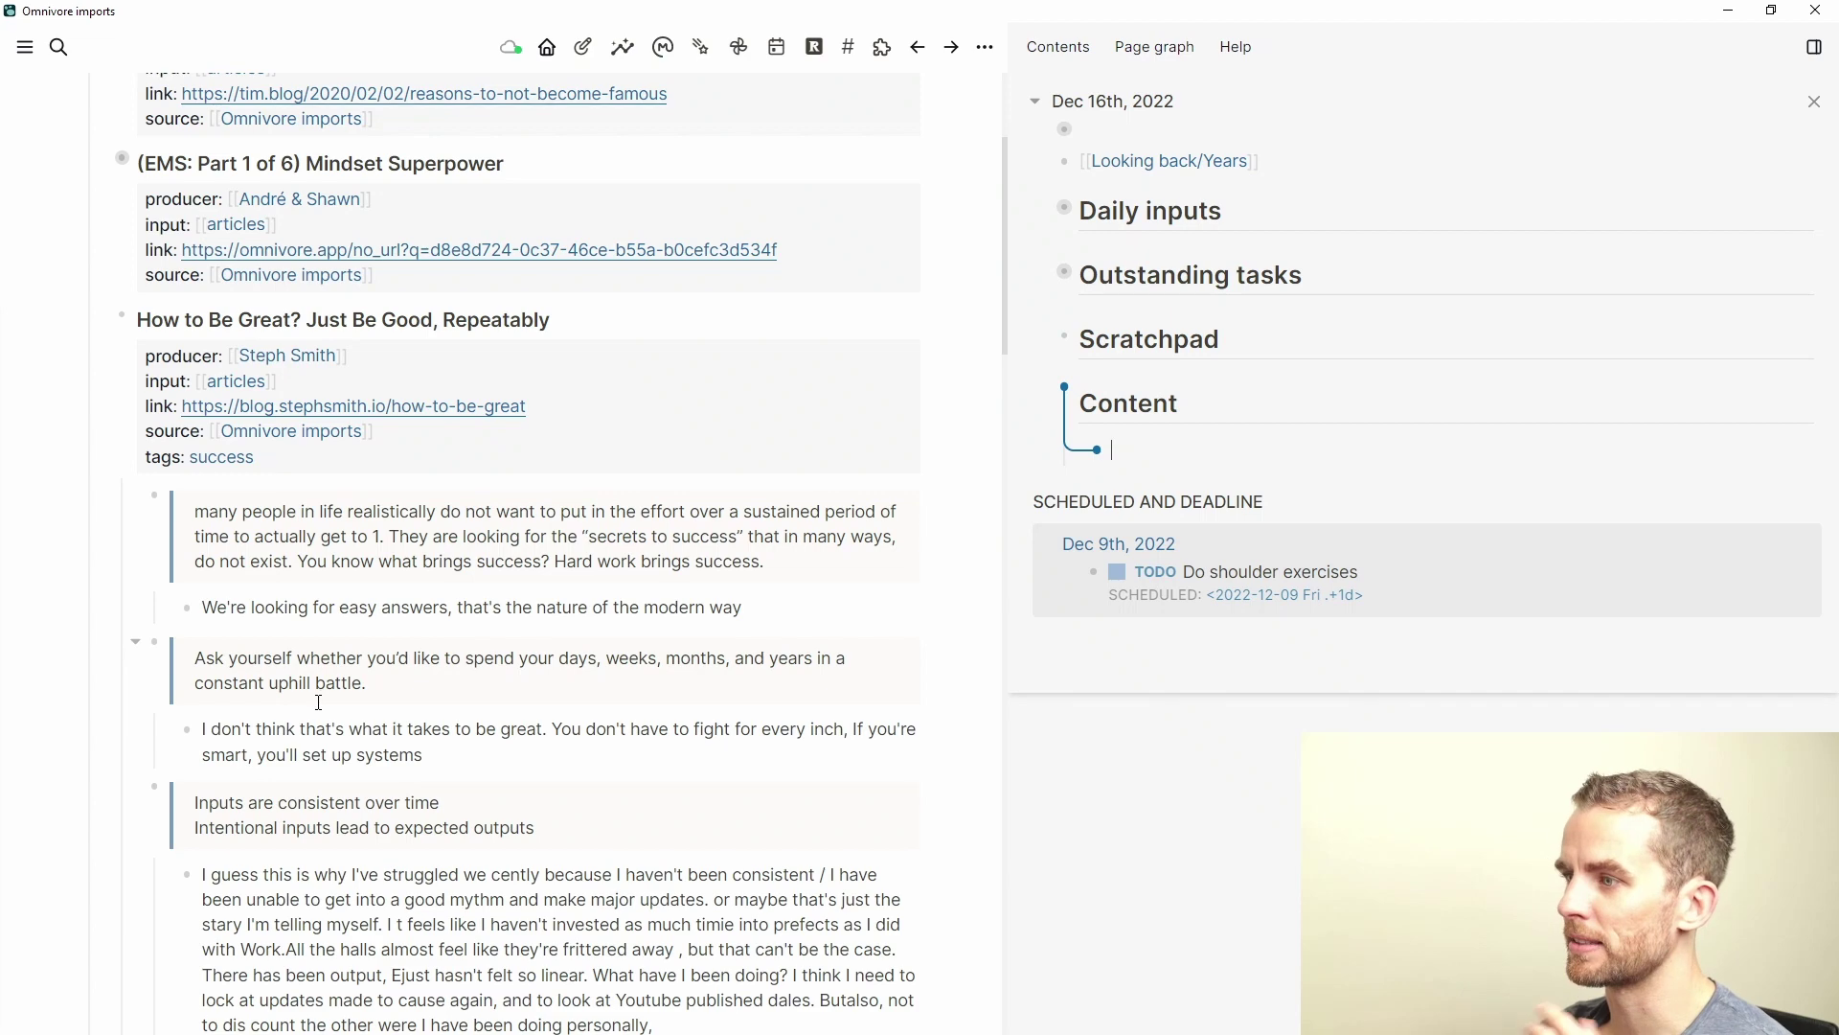
Drag the How to Be Great? article under Content, then sync newly saved Omnivore articles.
left_click_drag(122, 316, 1113, 432)
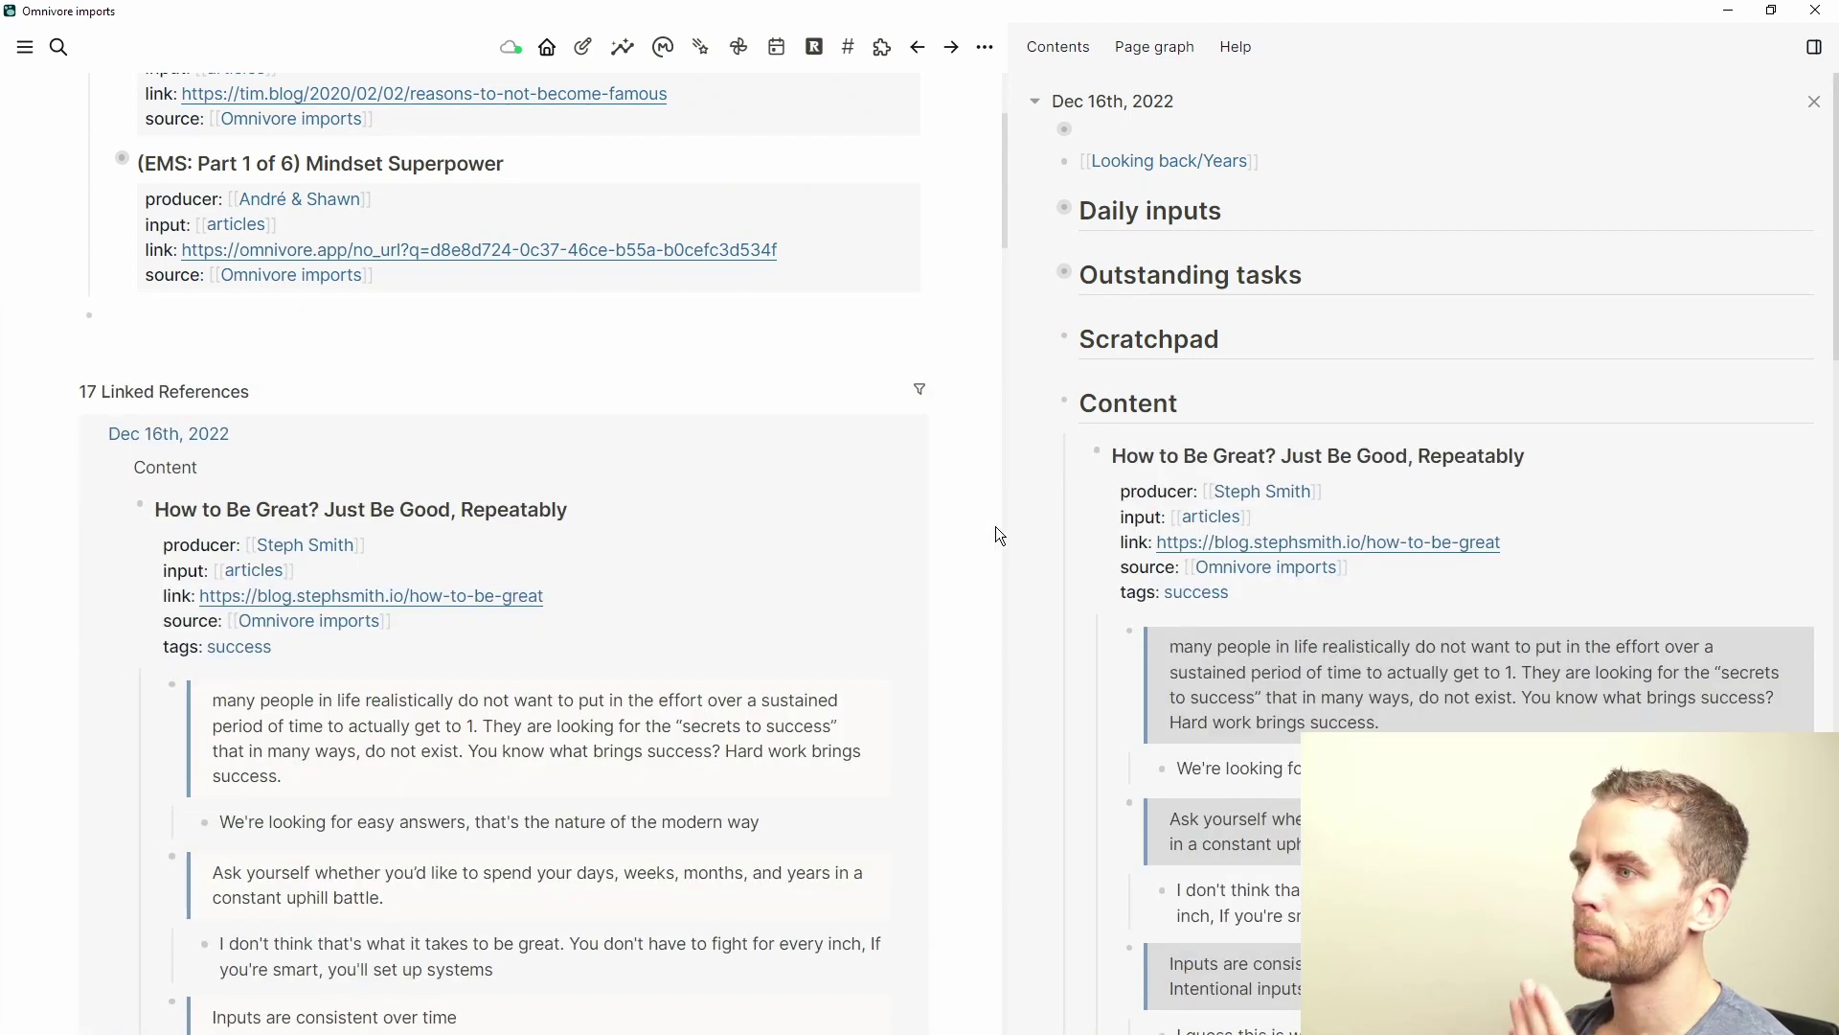
left_click(88, 433)
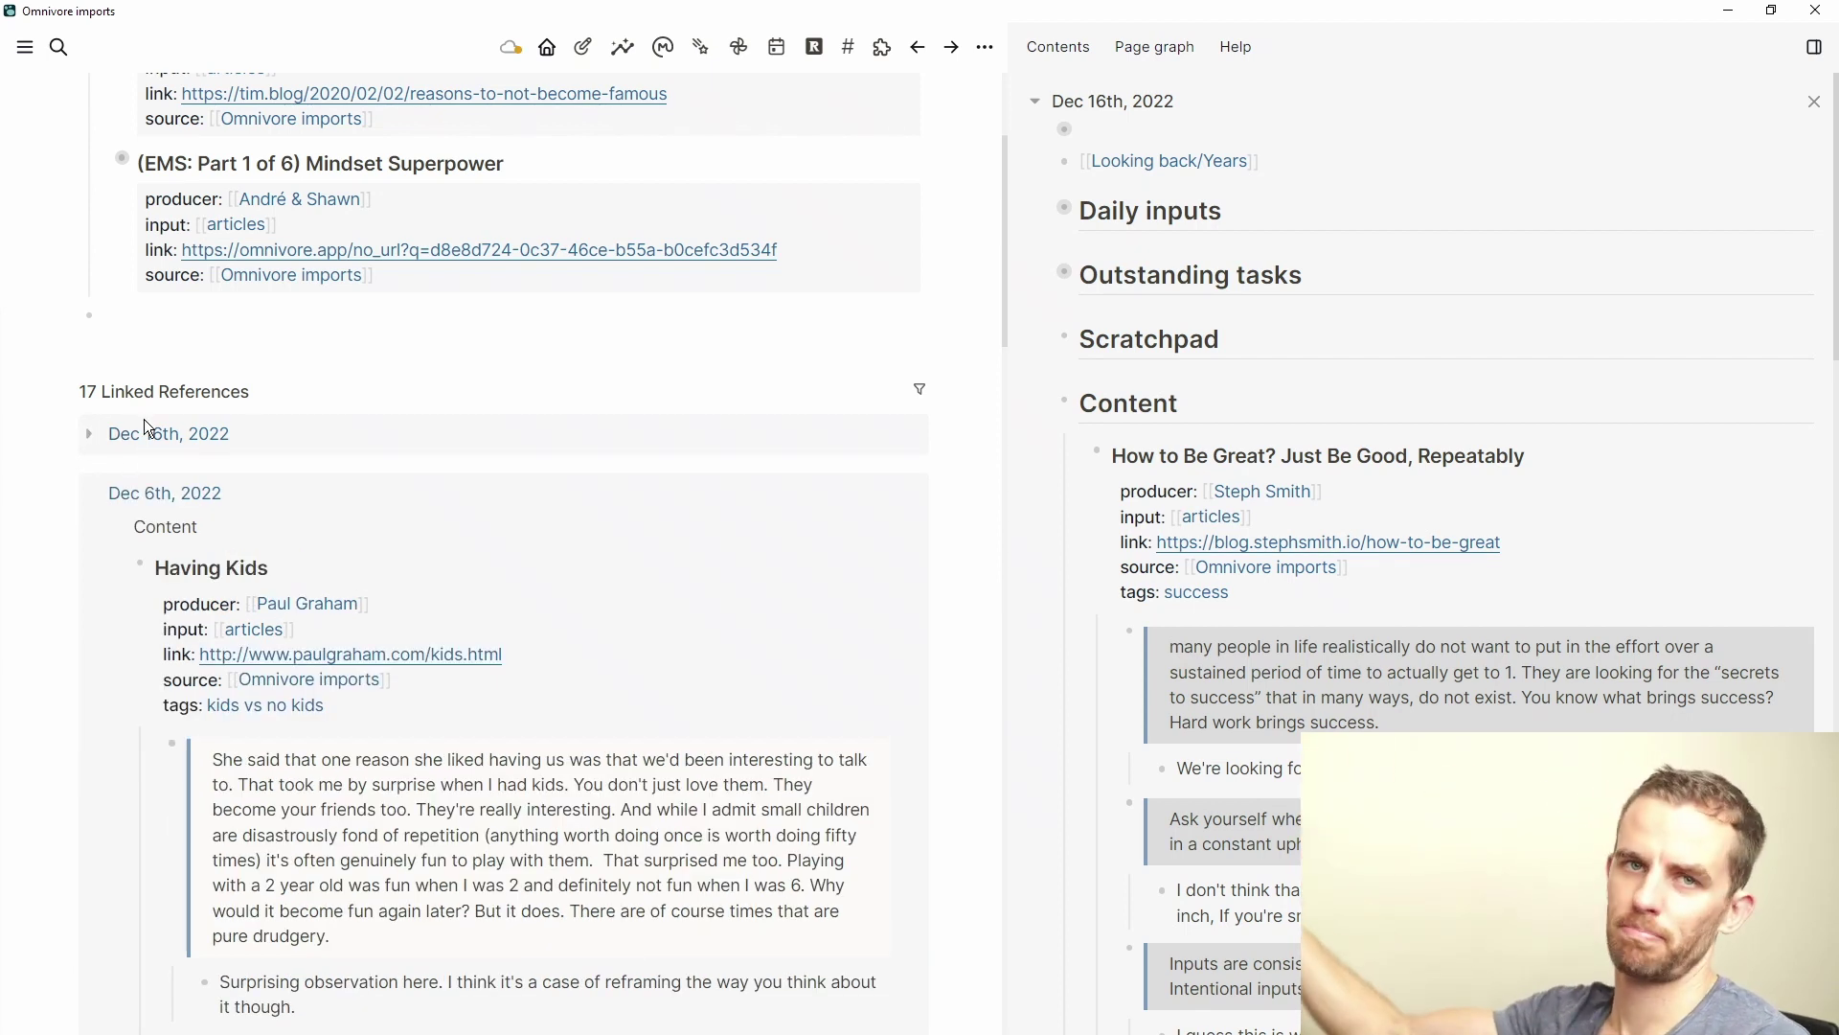
scroll(6, 511, "up", 3)
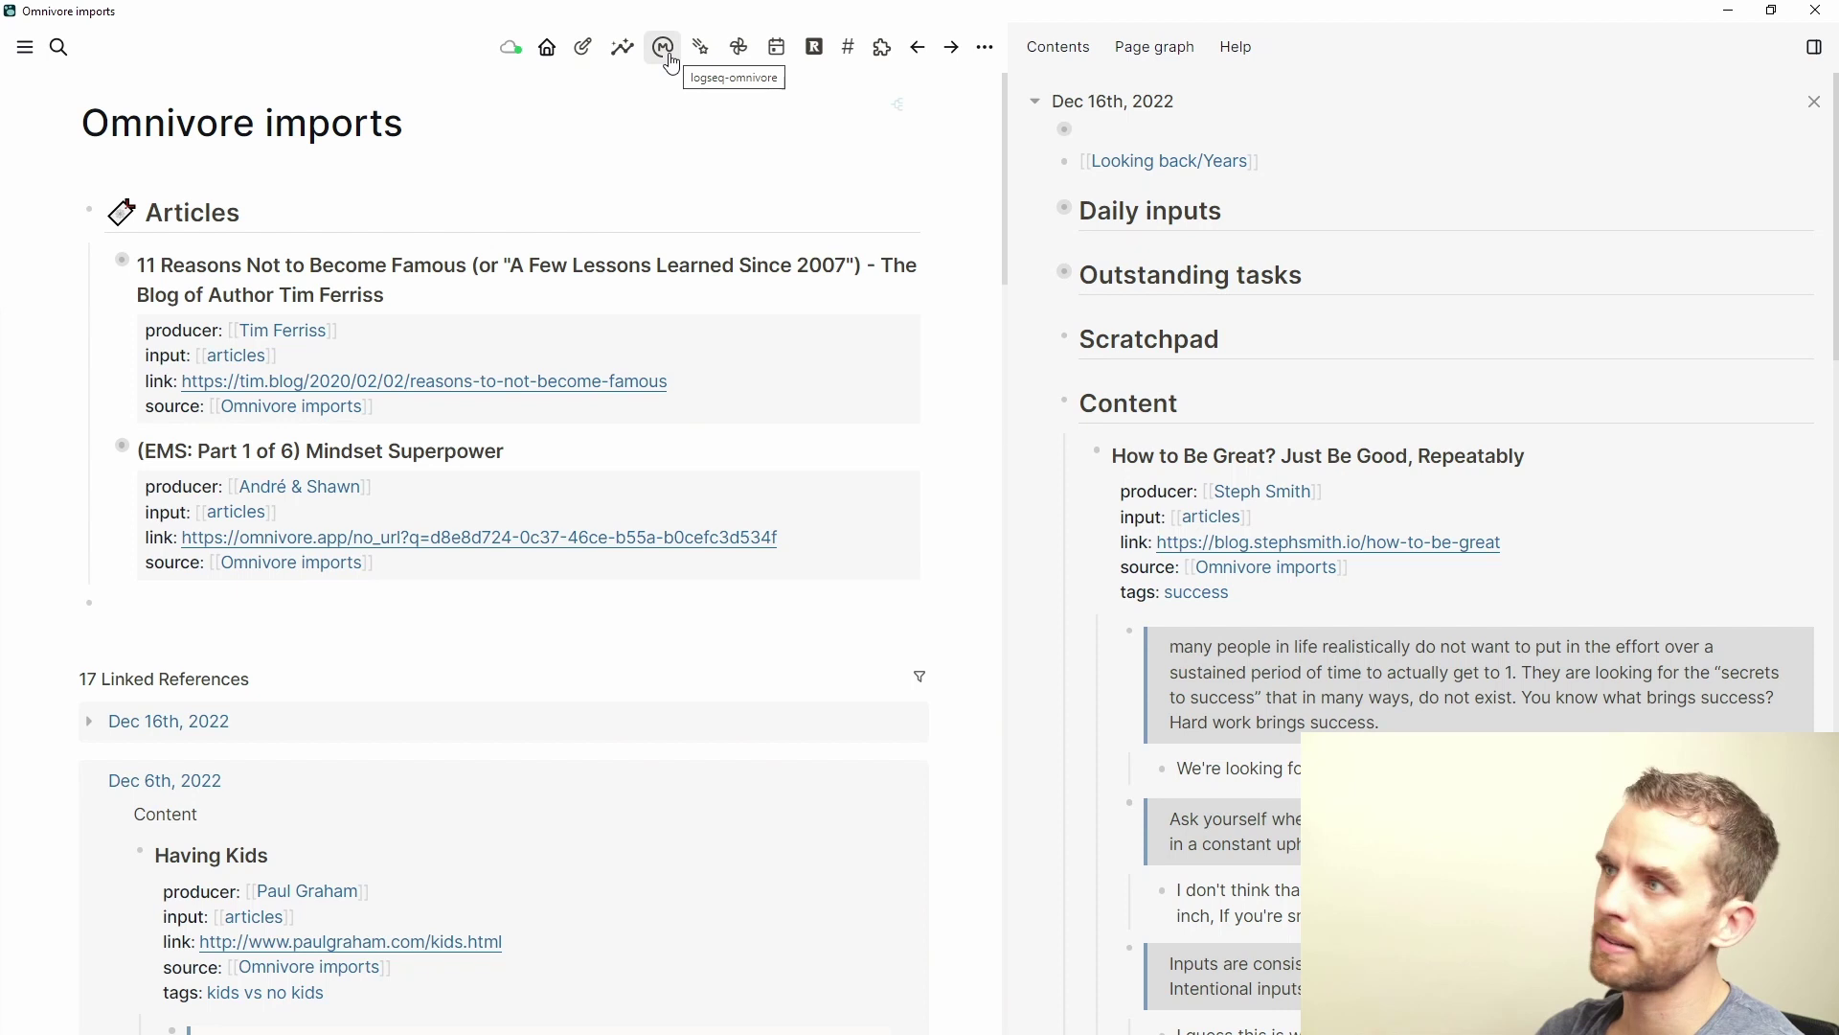
left_click(666, 59)
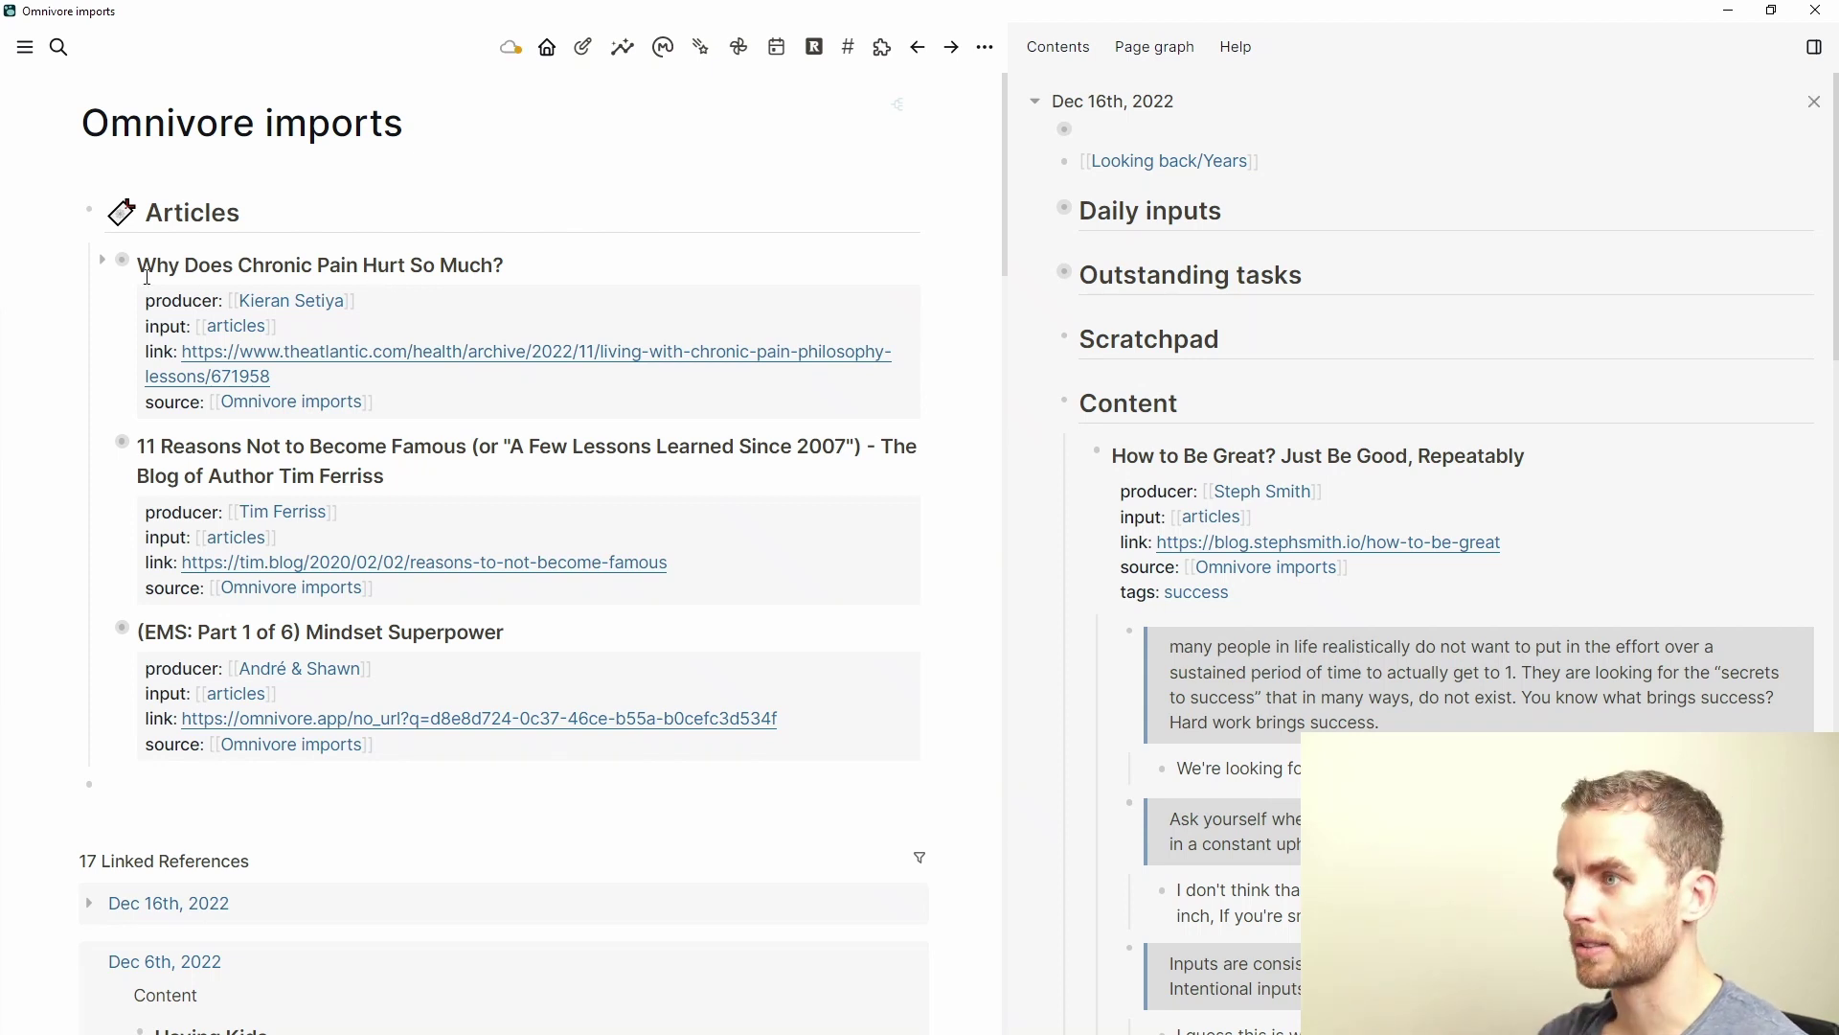
Expand the Why Does Chronic Pain Hurt So Much? article and tag it [[pain]].
left_click(102, 259)
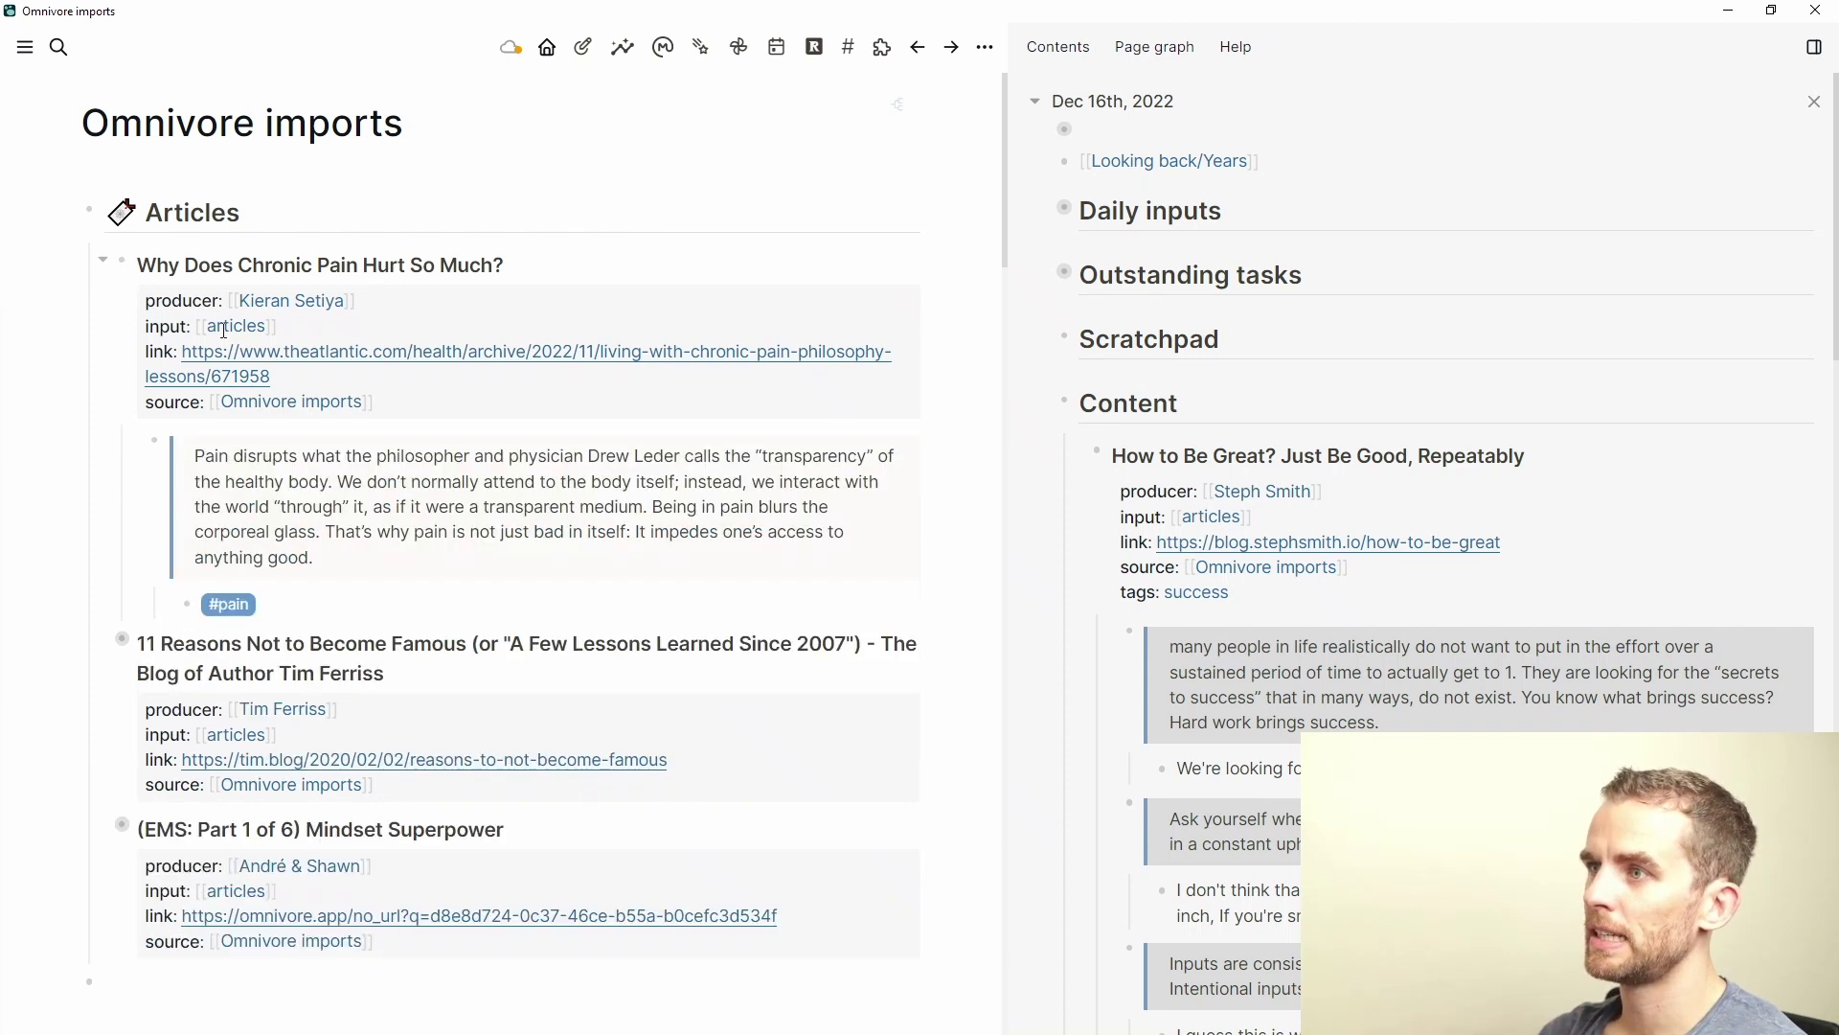
left_click(463, 390)
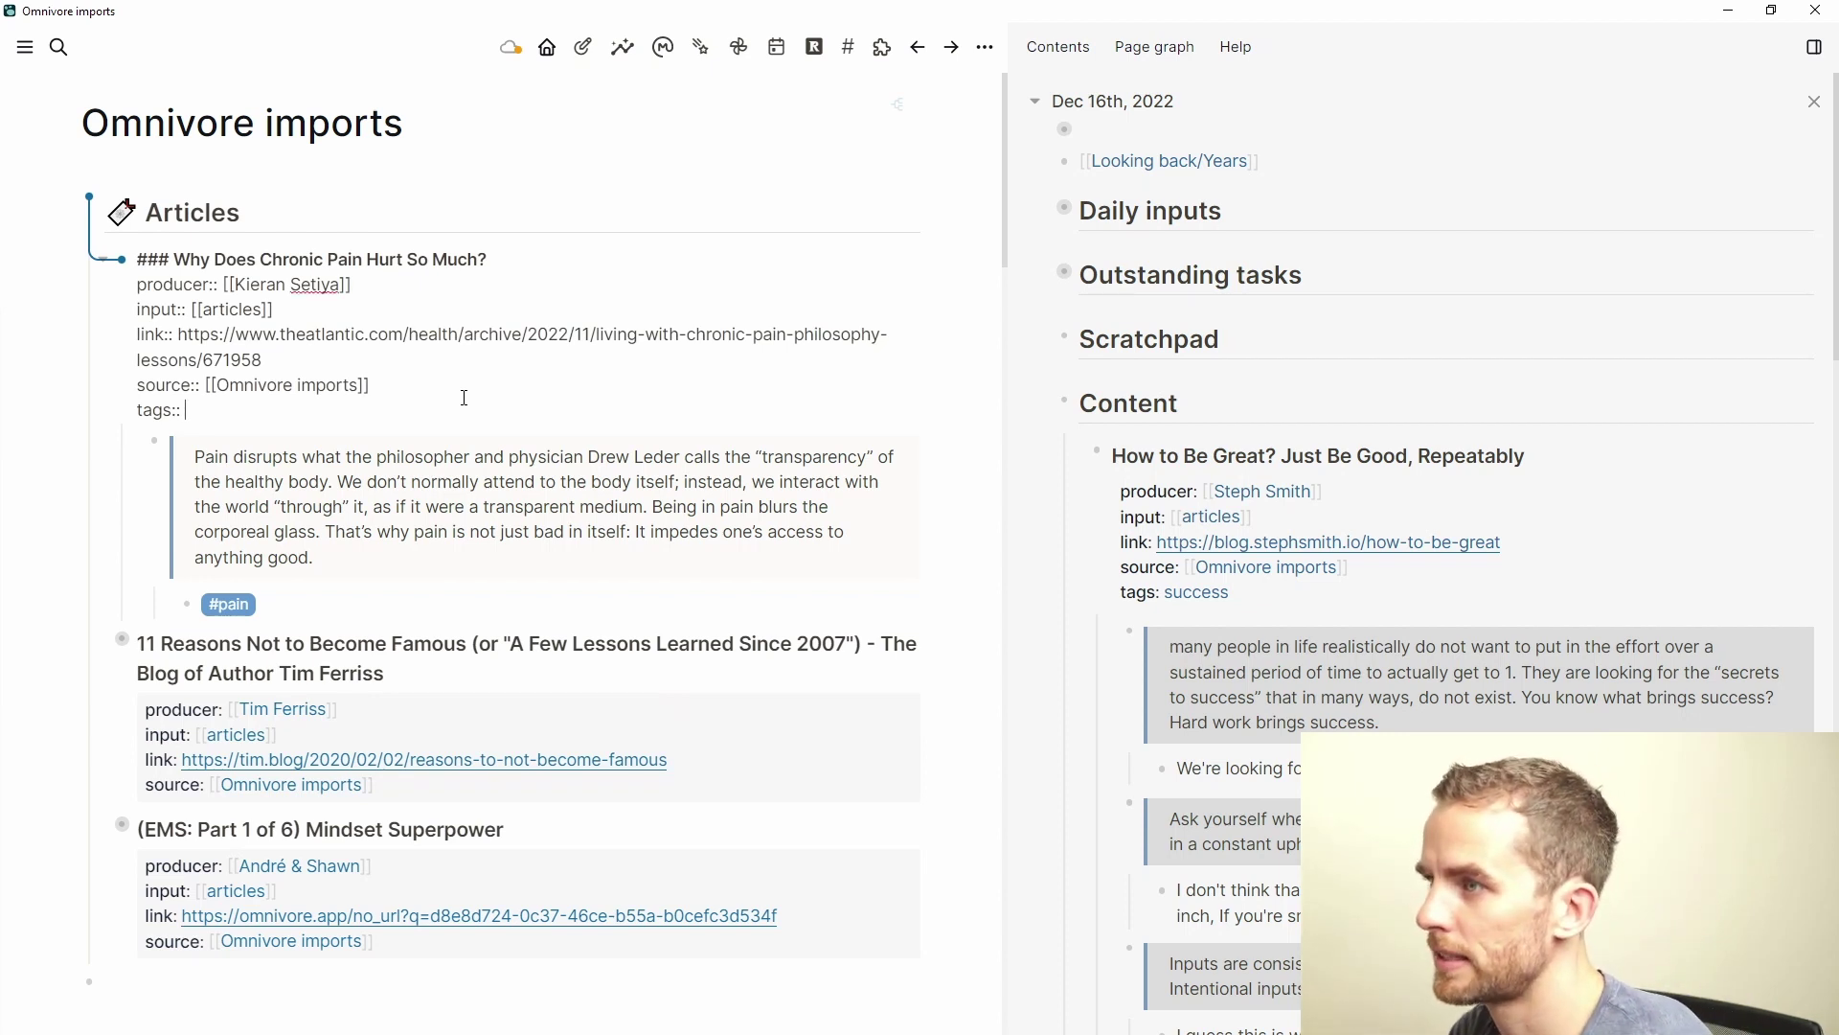
type("[[")
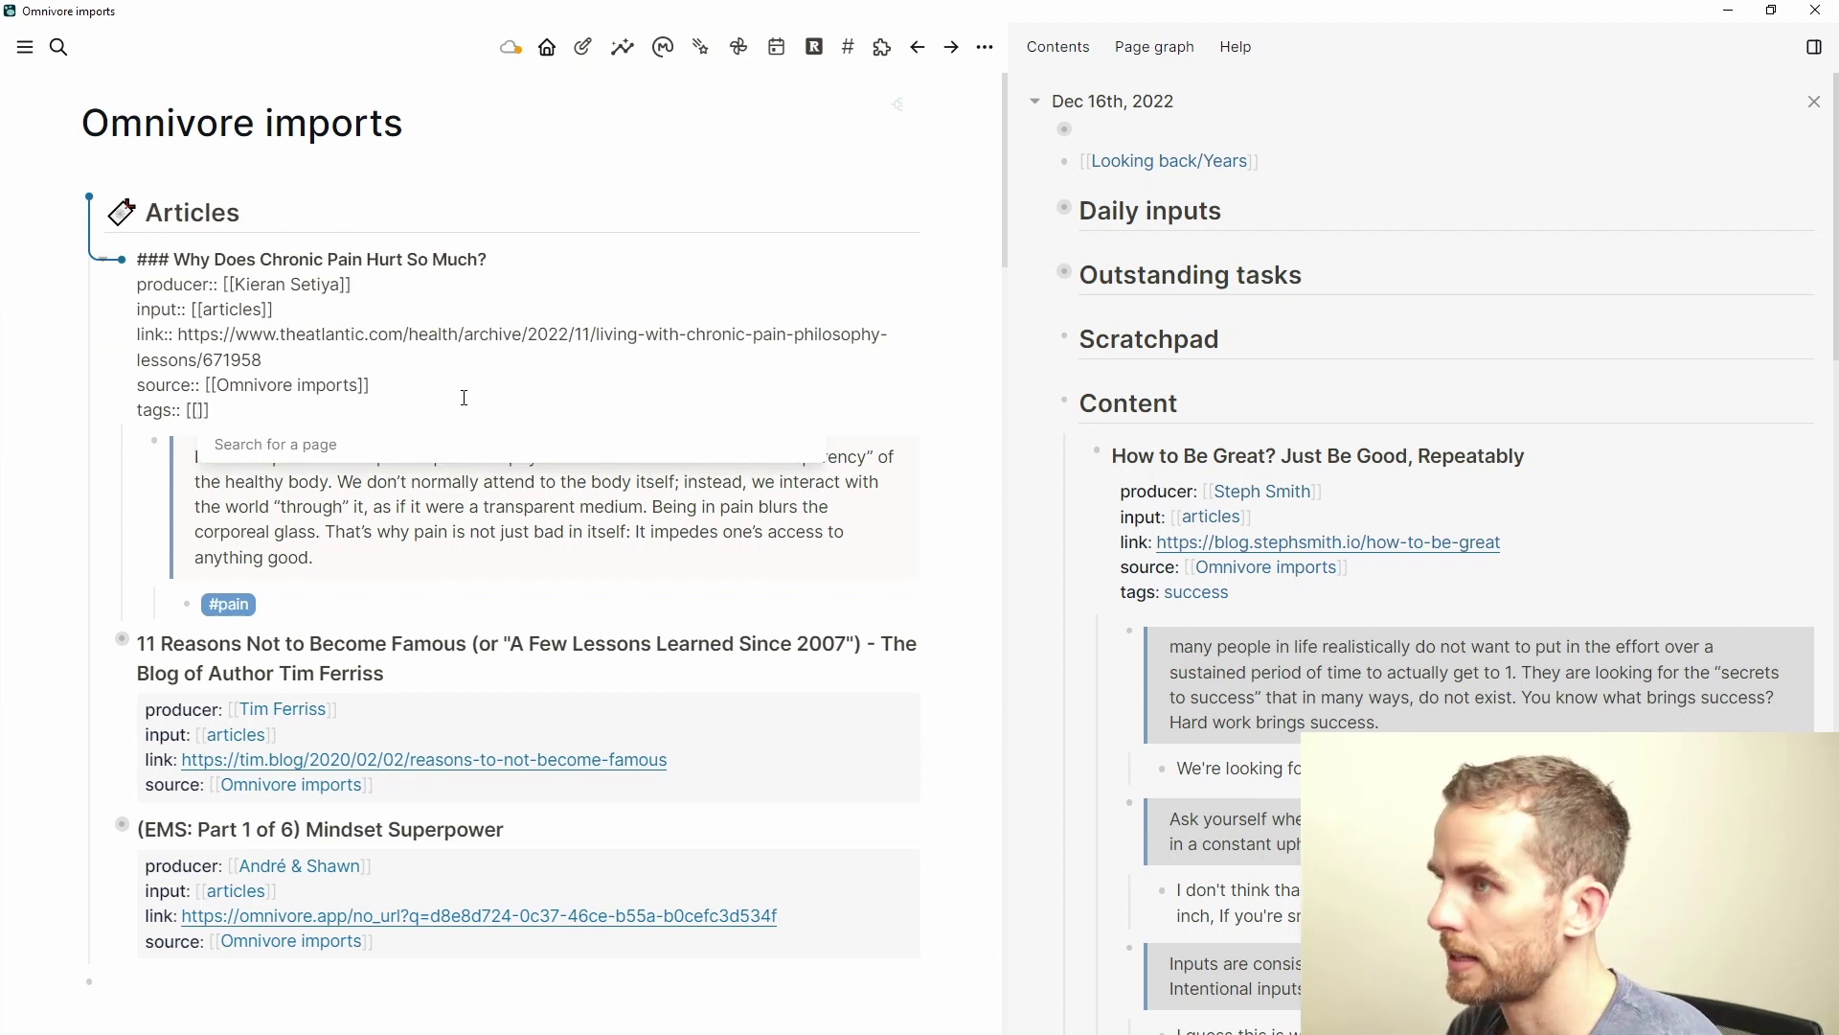
type("pain")
key("Return")
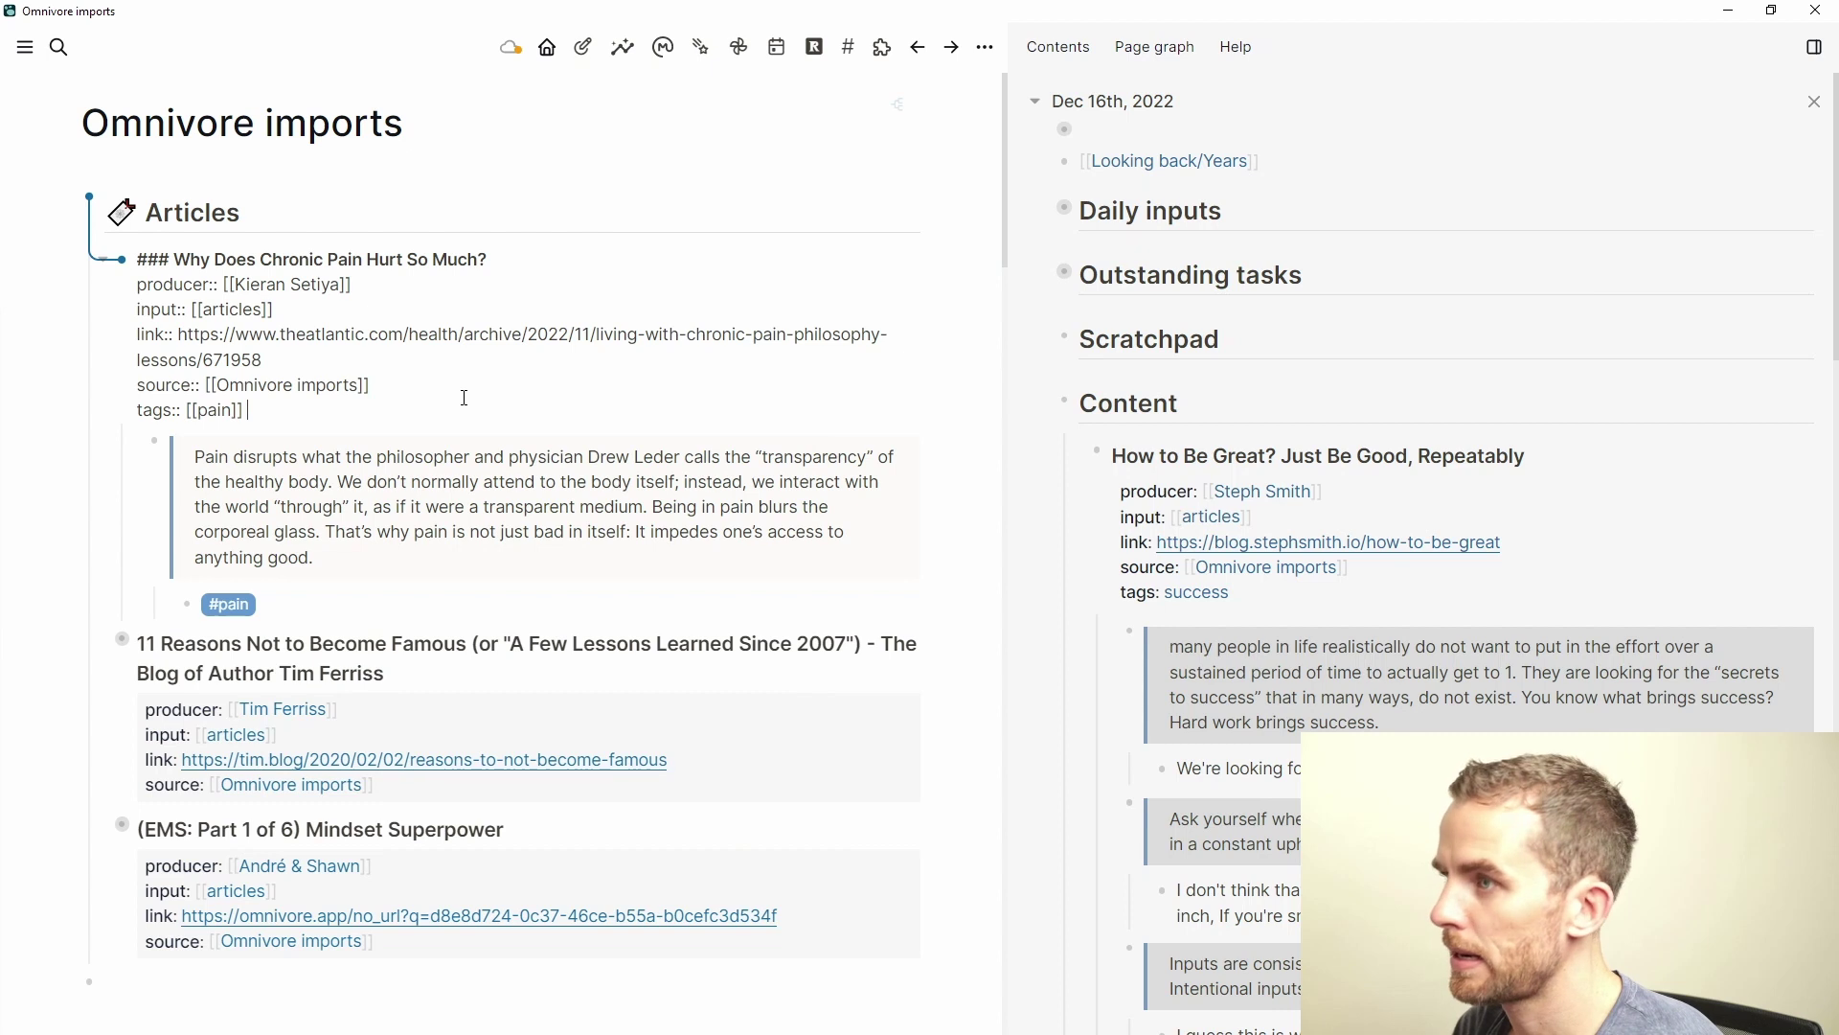
type(", [[chronic")
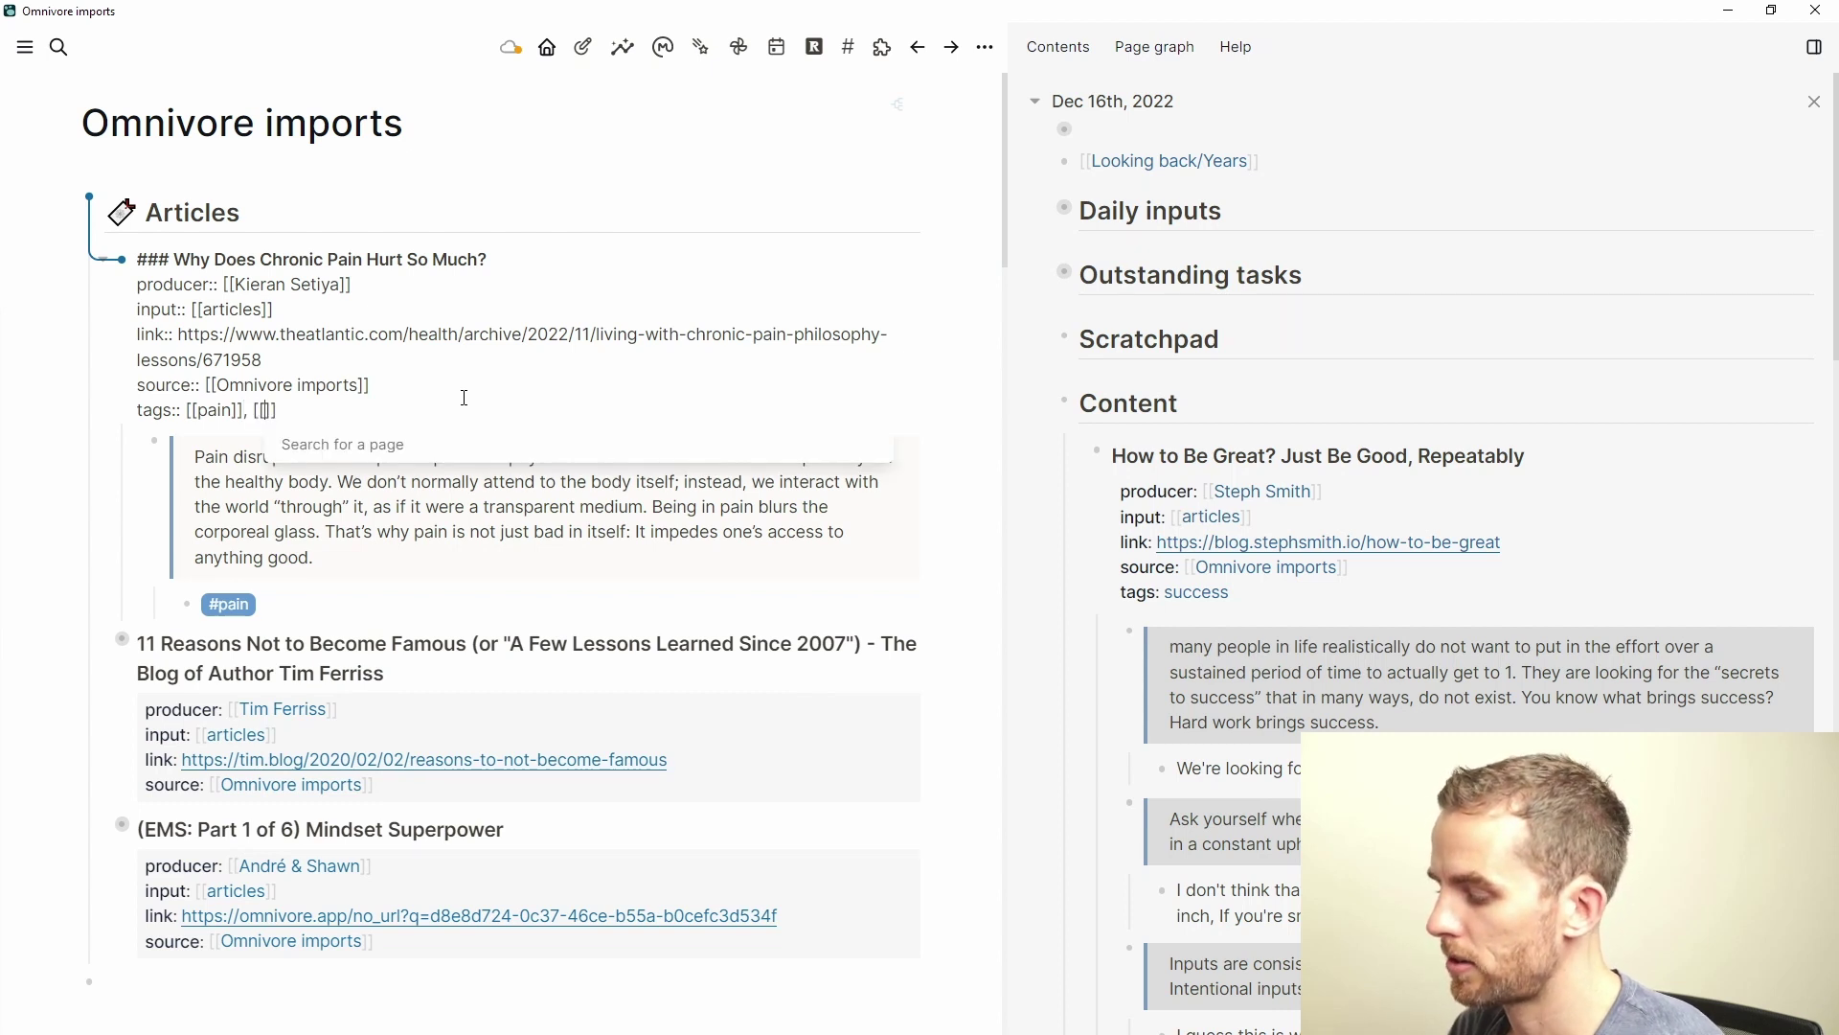
key("BackSpace")
key("BackSpace")
key("BackSpace")
key("BackSpace")
key("BackSpace")
key("BackSpace")
key("BackSpace")
key("BackSpace")
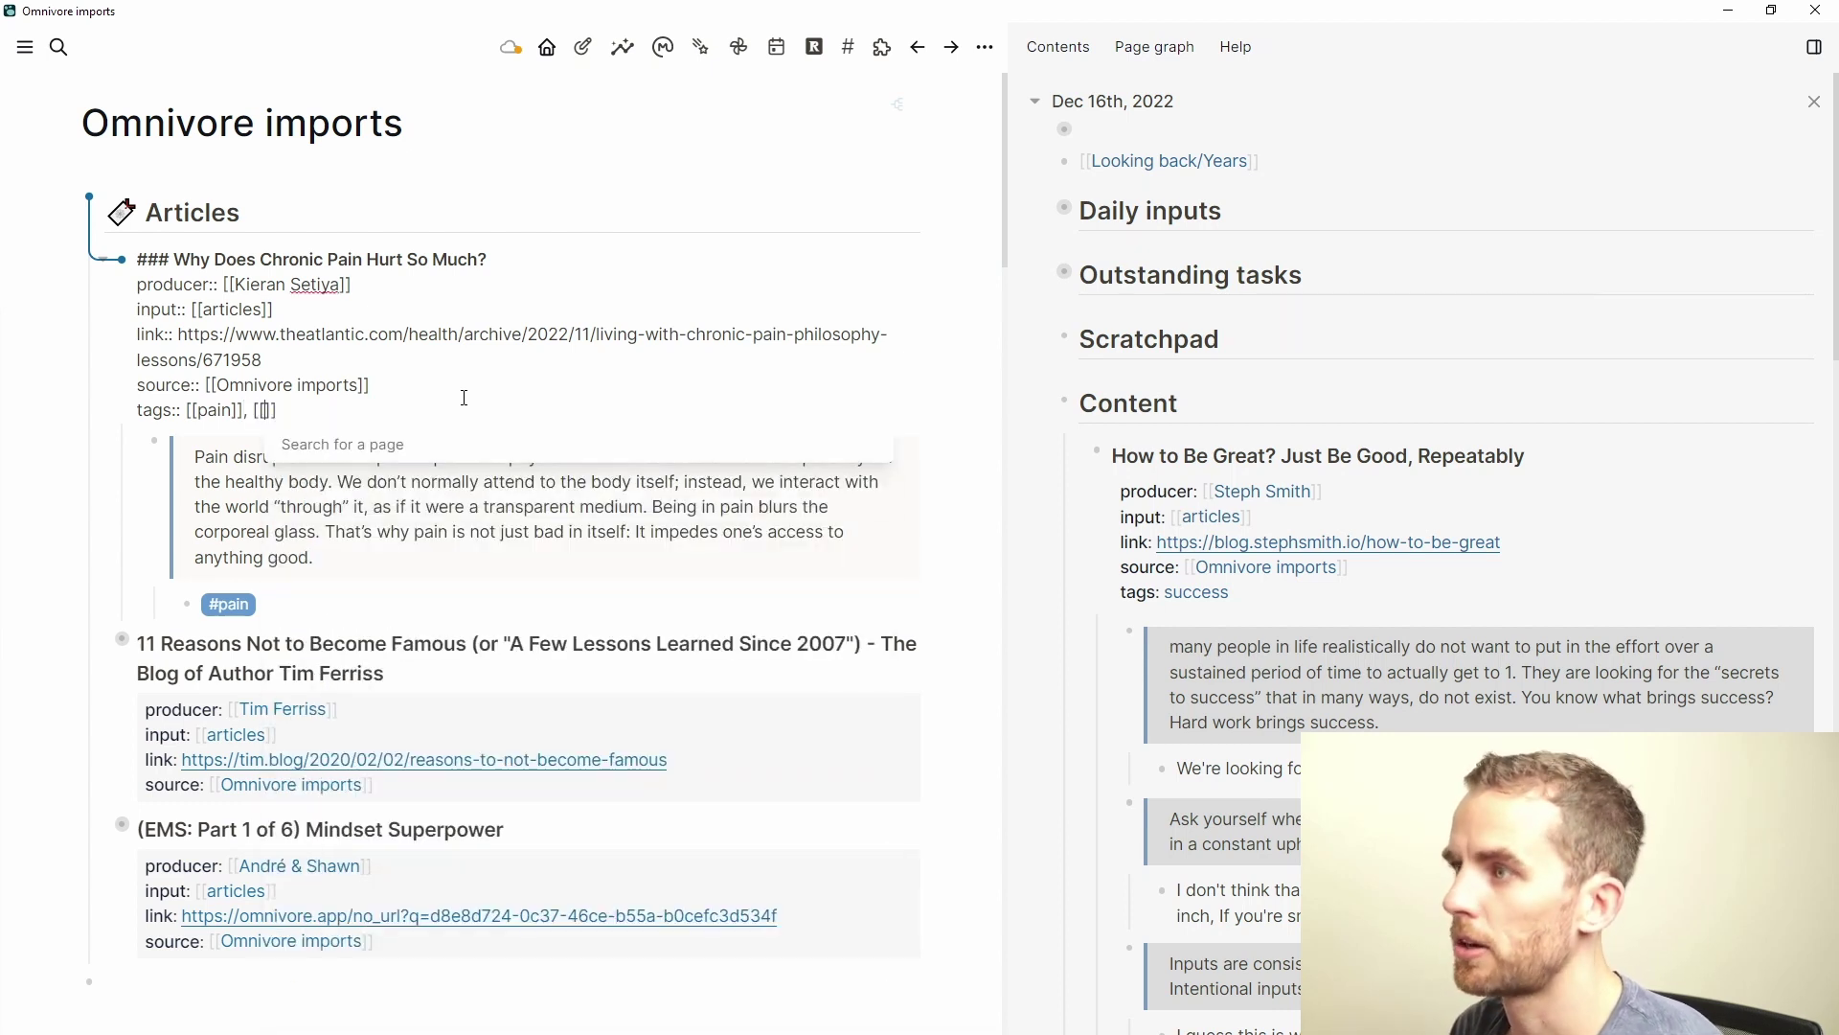
Delete the leftover #pain block and bold the key sentences of the quote.
key("Down")
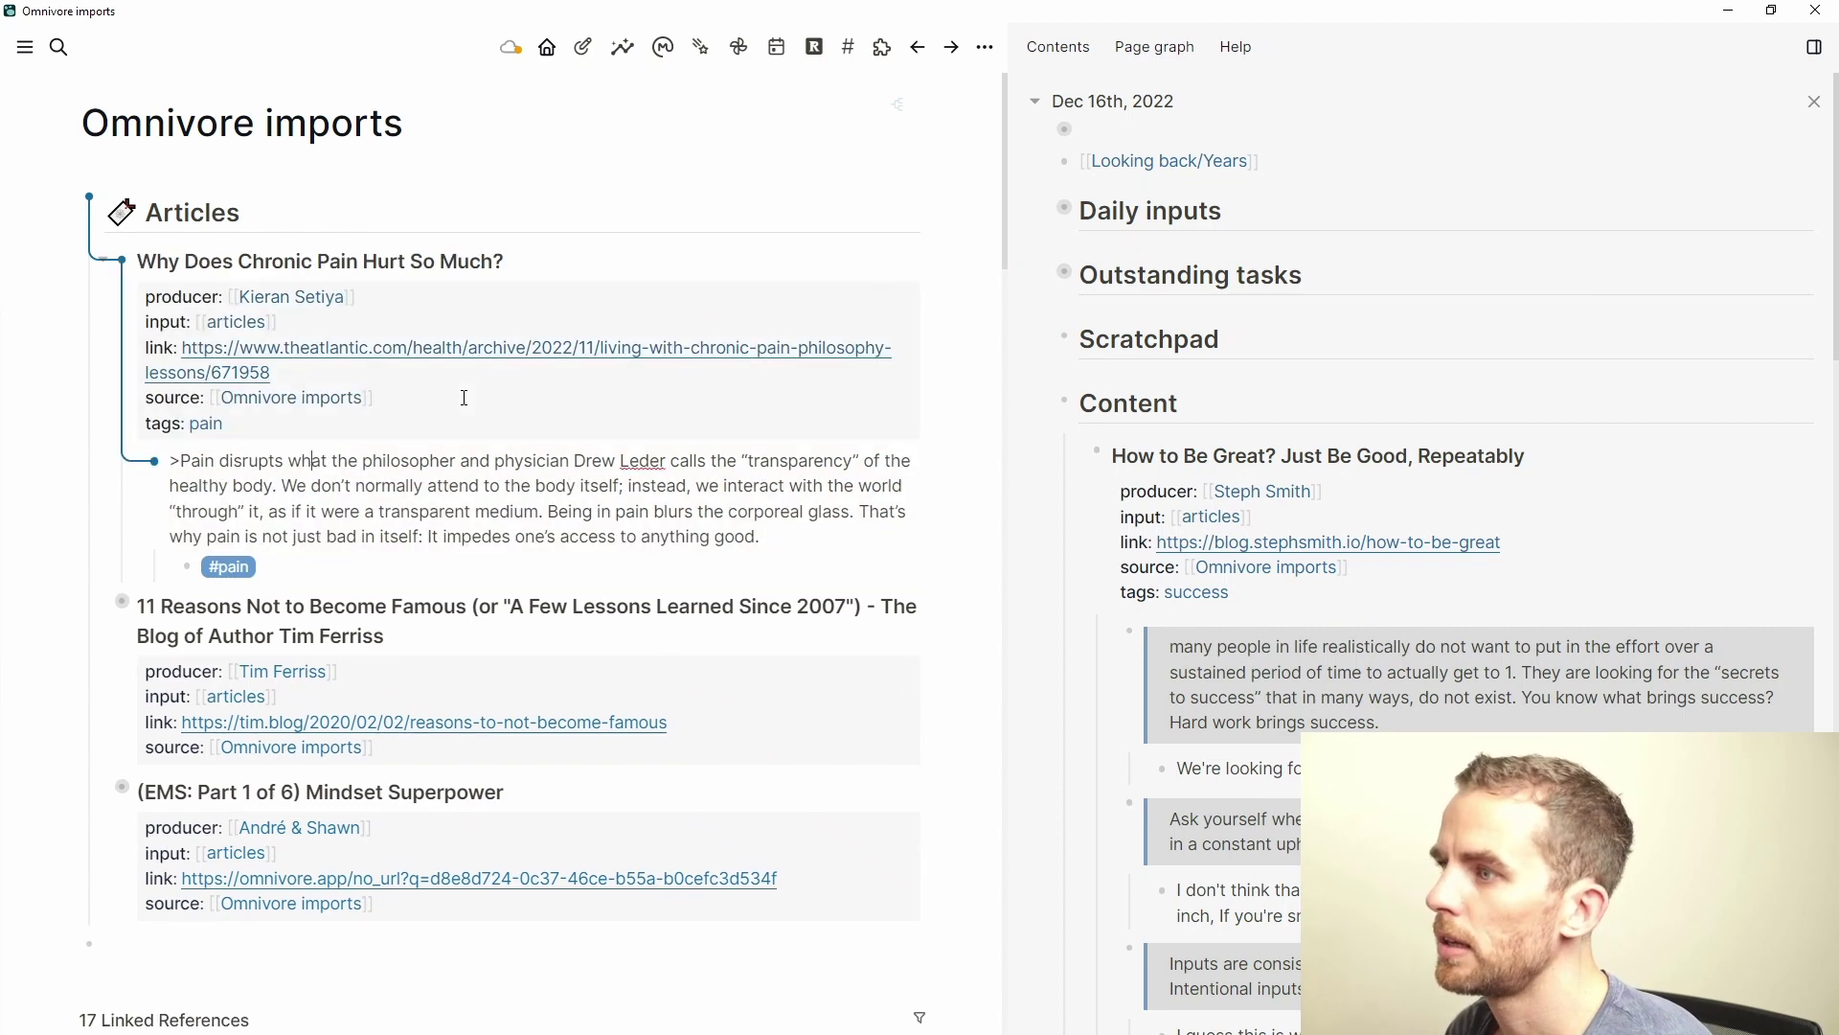
key("Down")
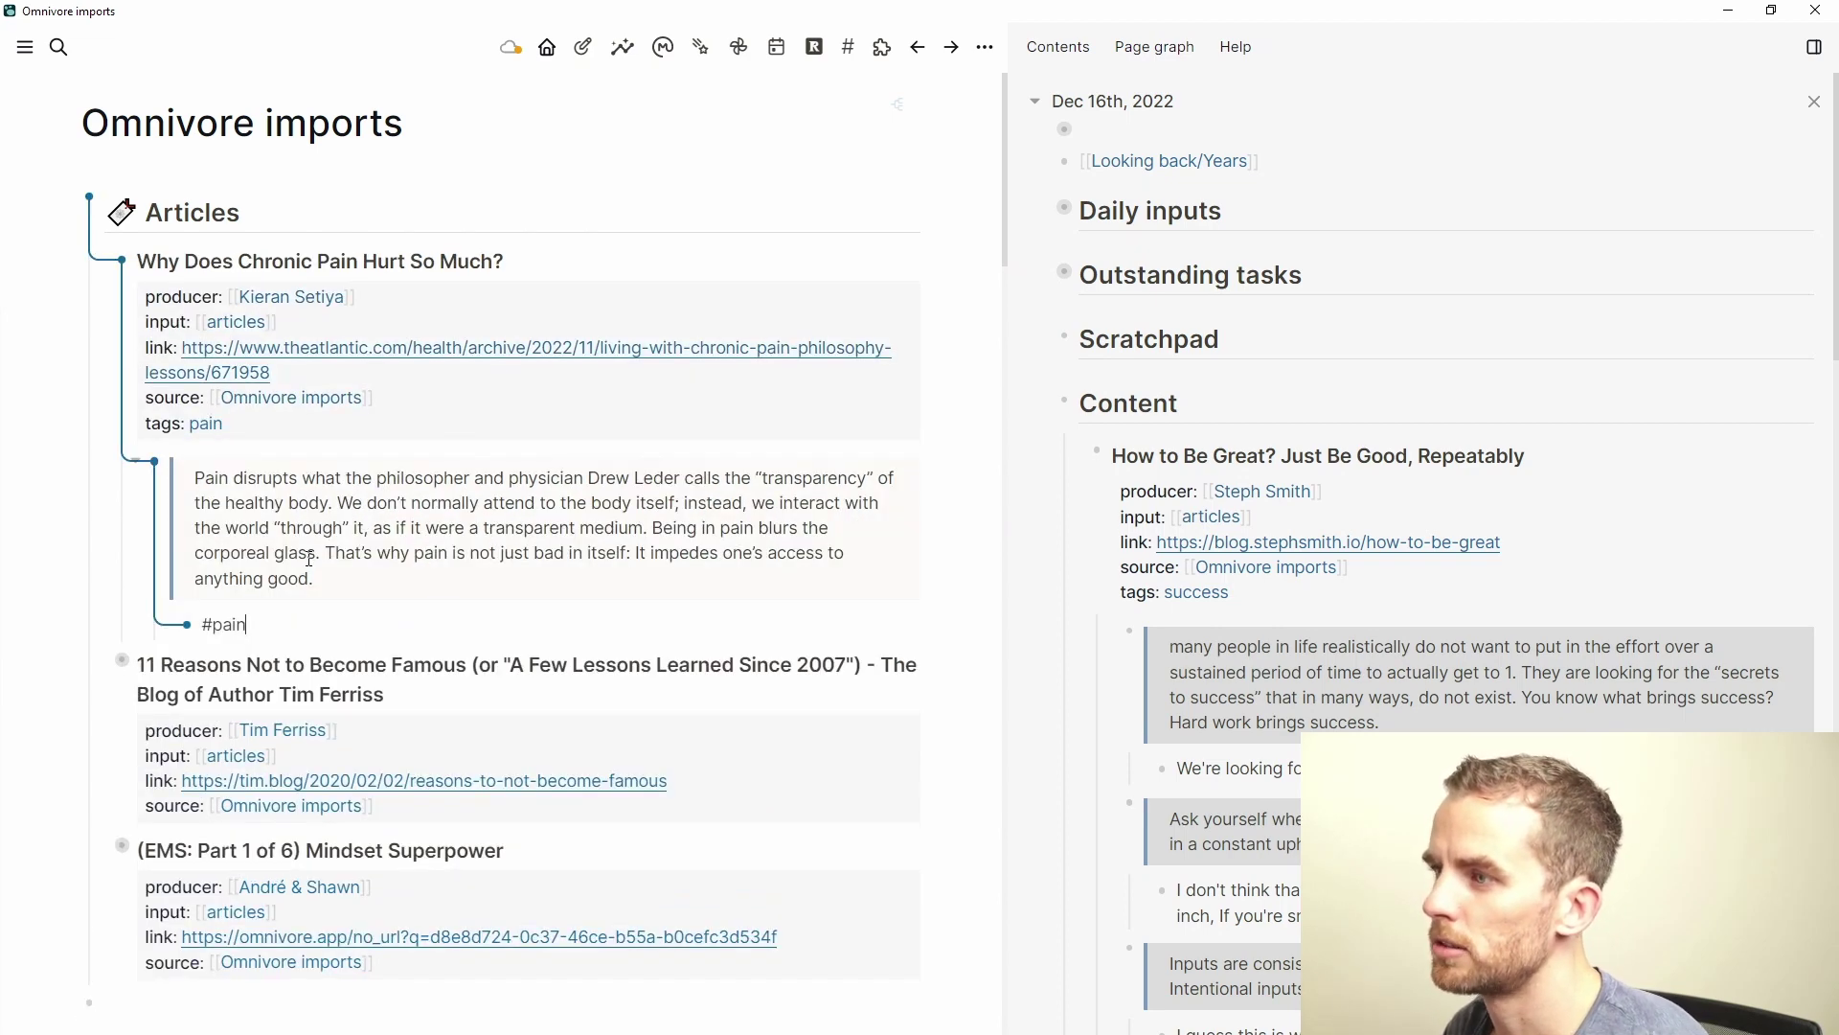
key("BackSpace")
key("BackSpace")
key("BackSpace")
key("BackSpace")
key("BackSpace")
key("BackSpace")
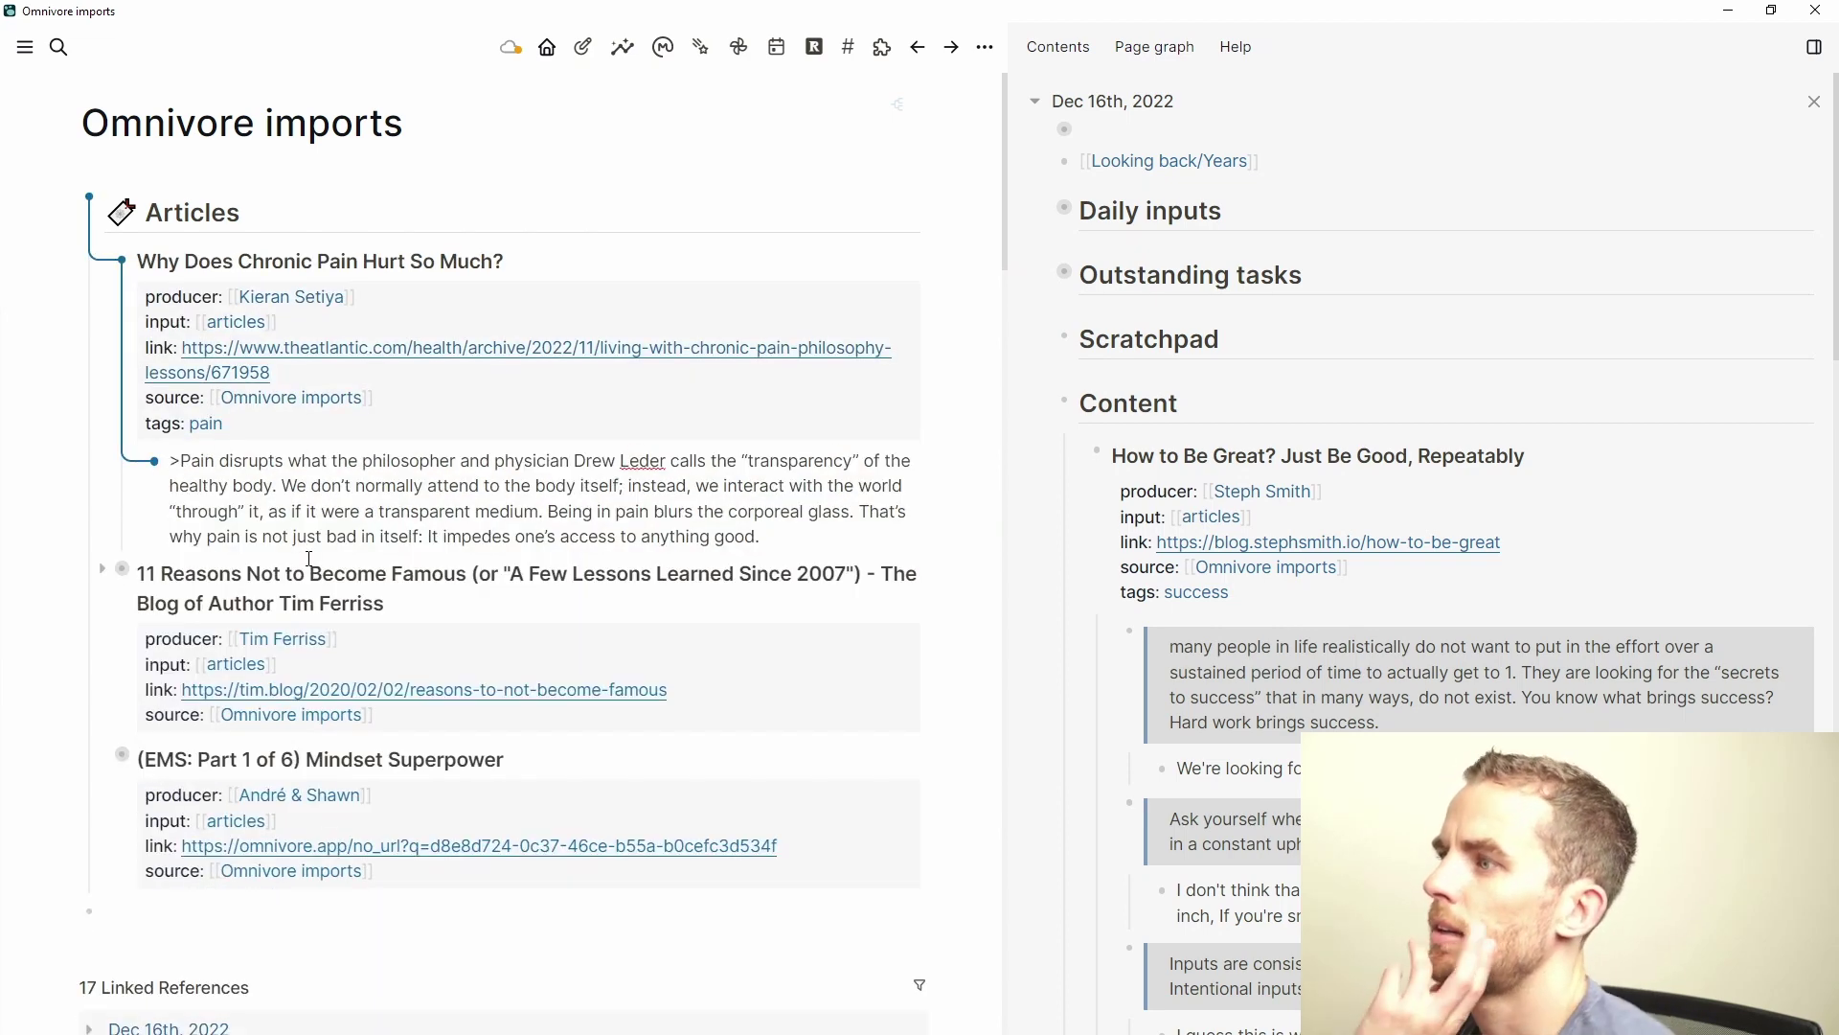
left_click_drag(281, 486, 855, 513)
key("ctrl+b")
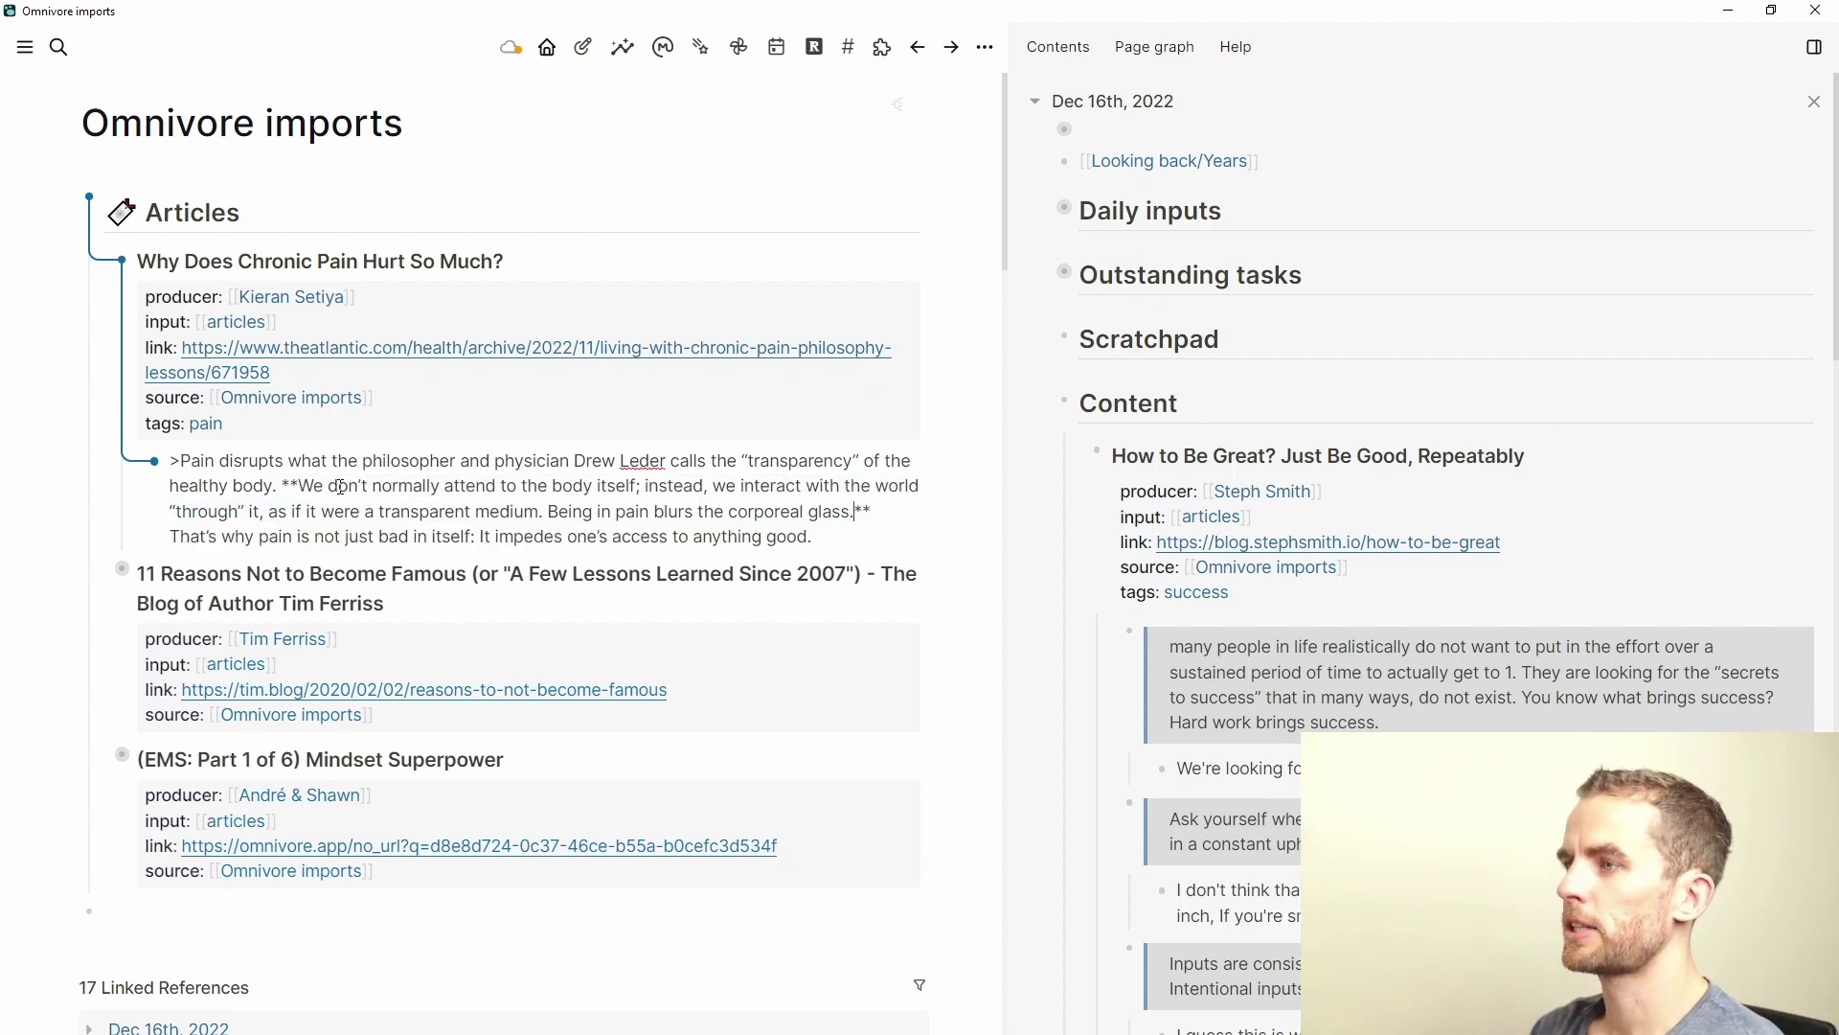
Append [[chronic pain]] to the tags and move the article under the journal's Content.
left_click(340, 430)
type(", ")
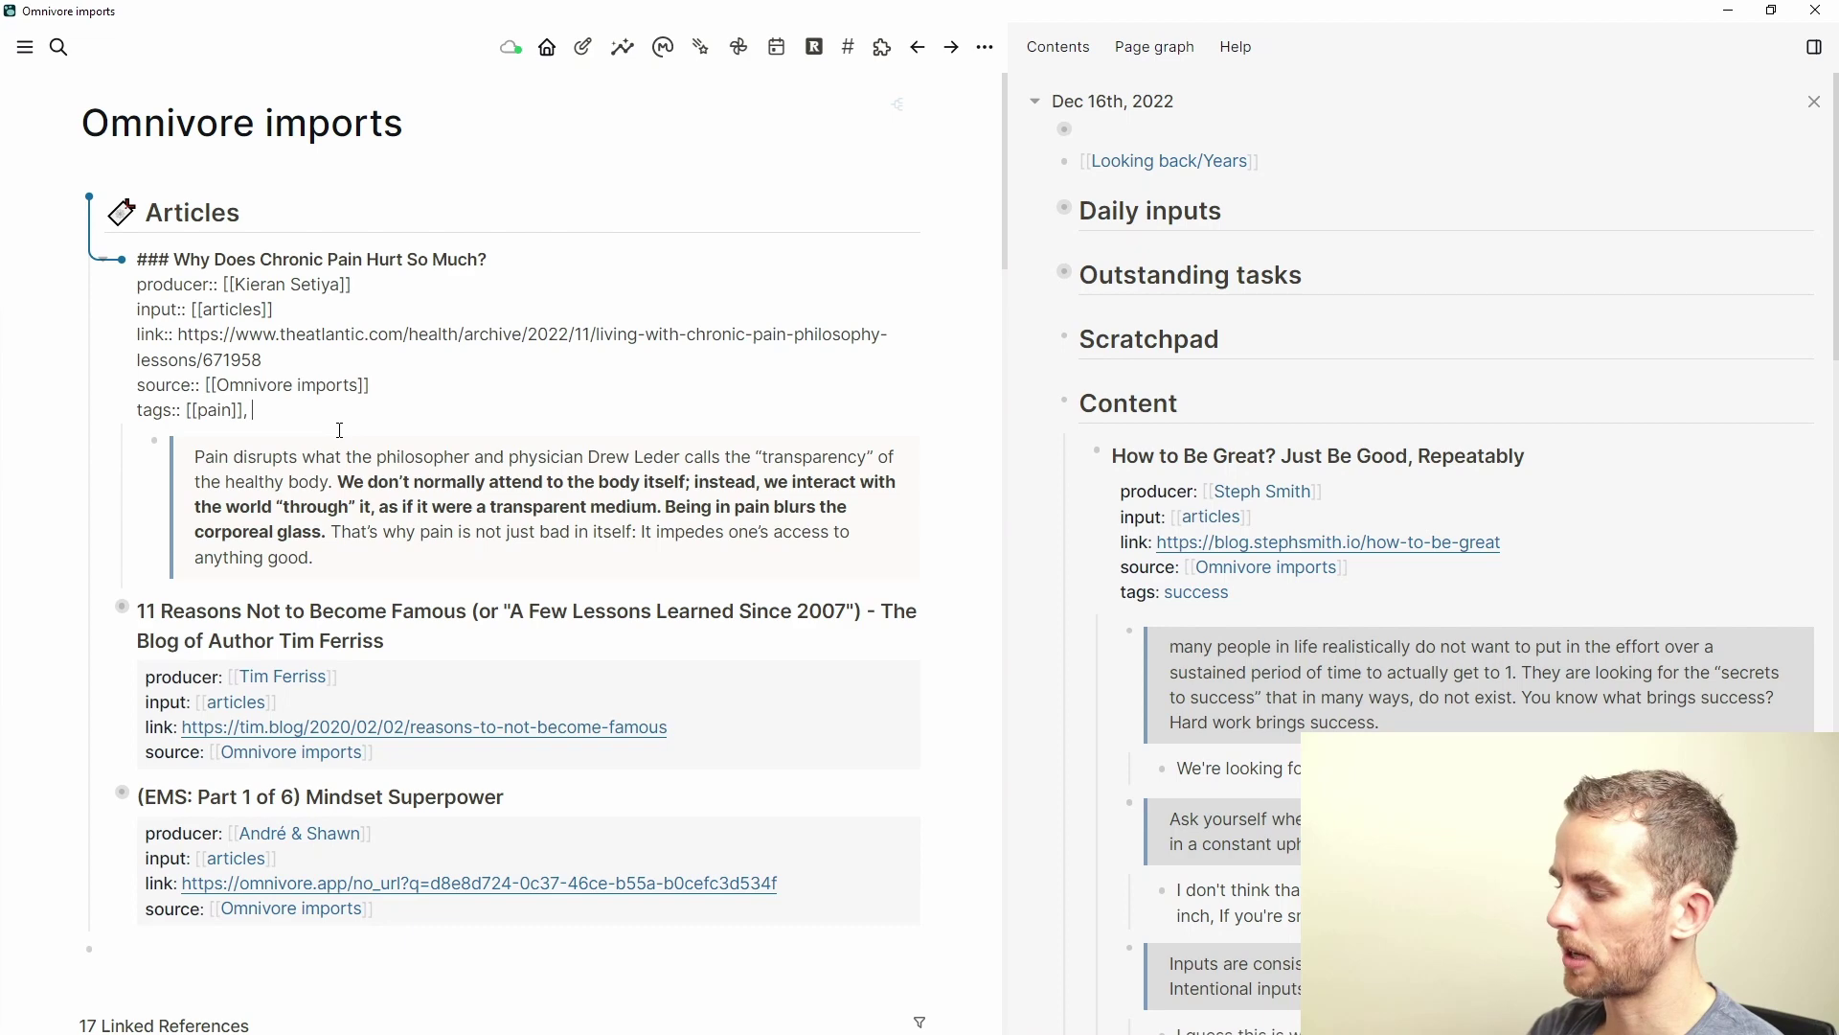
type("[[chronic")
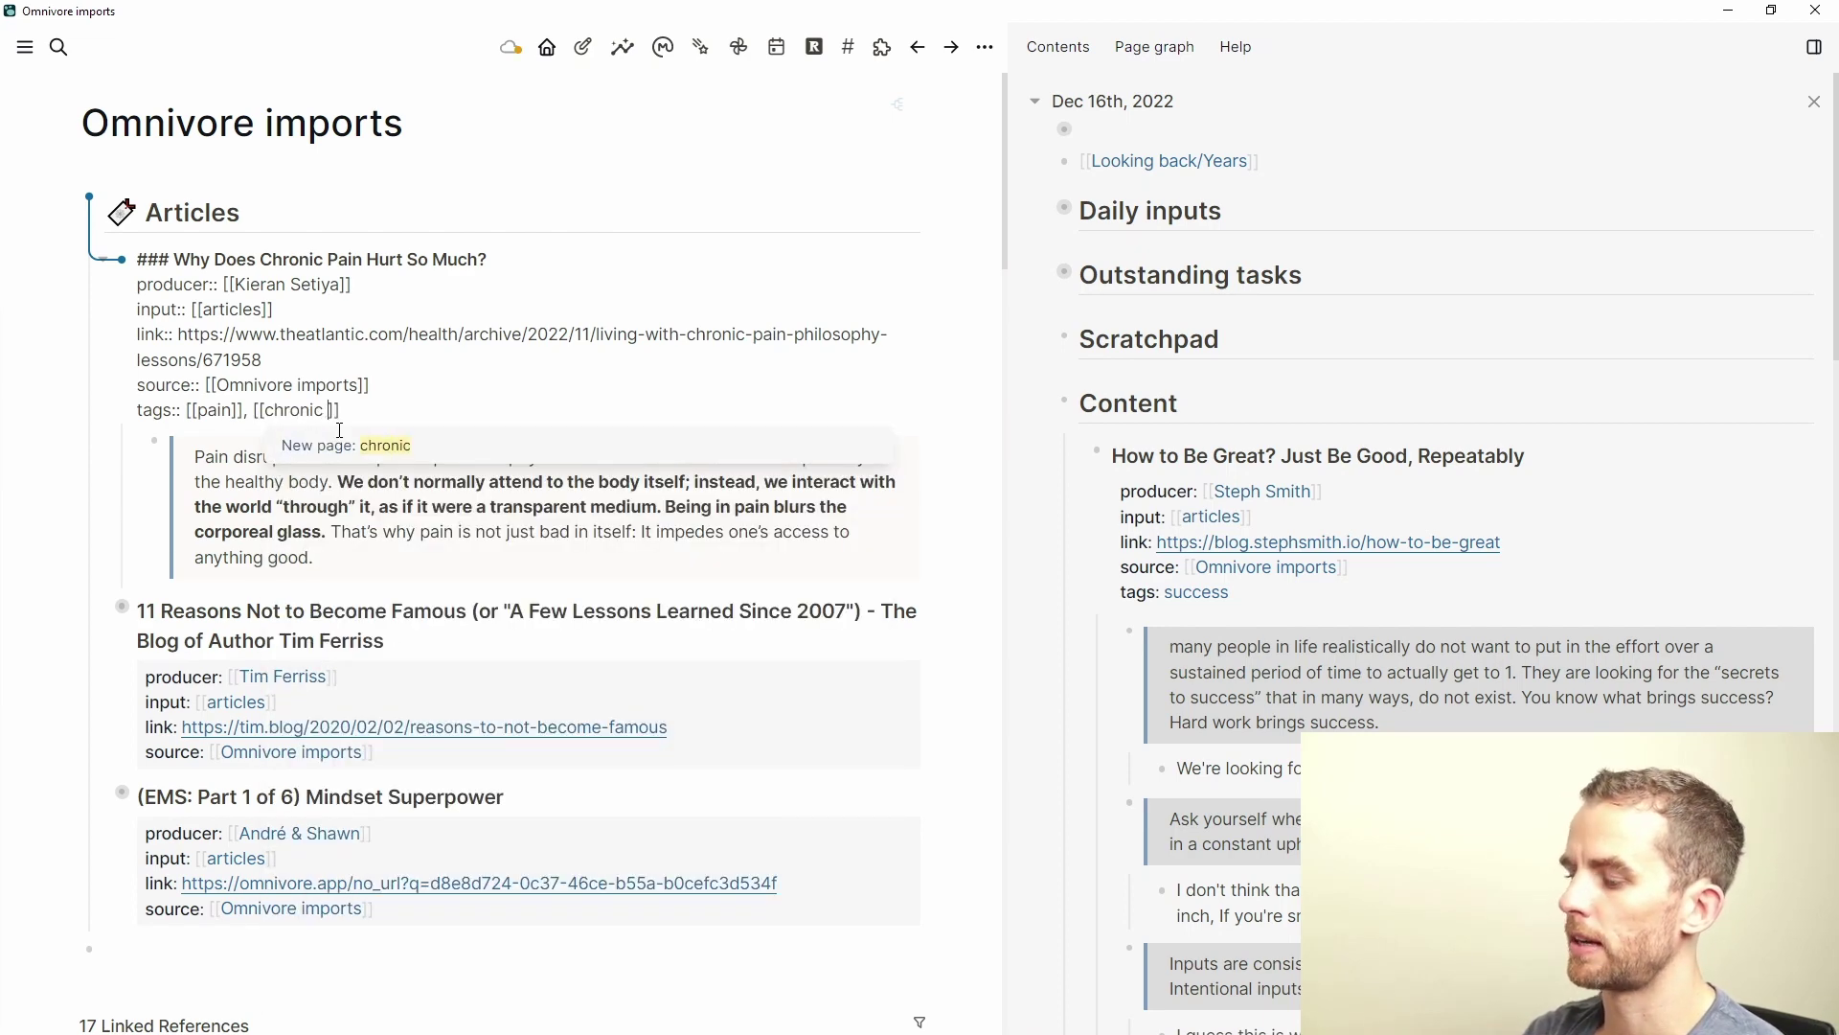
type(" pain")
key("End")
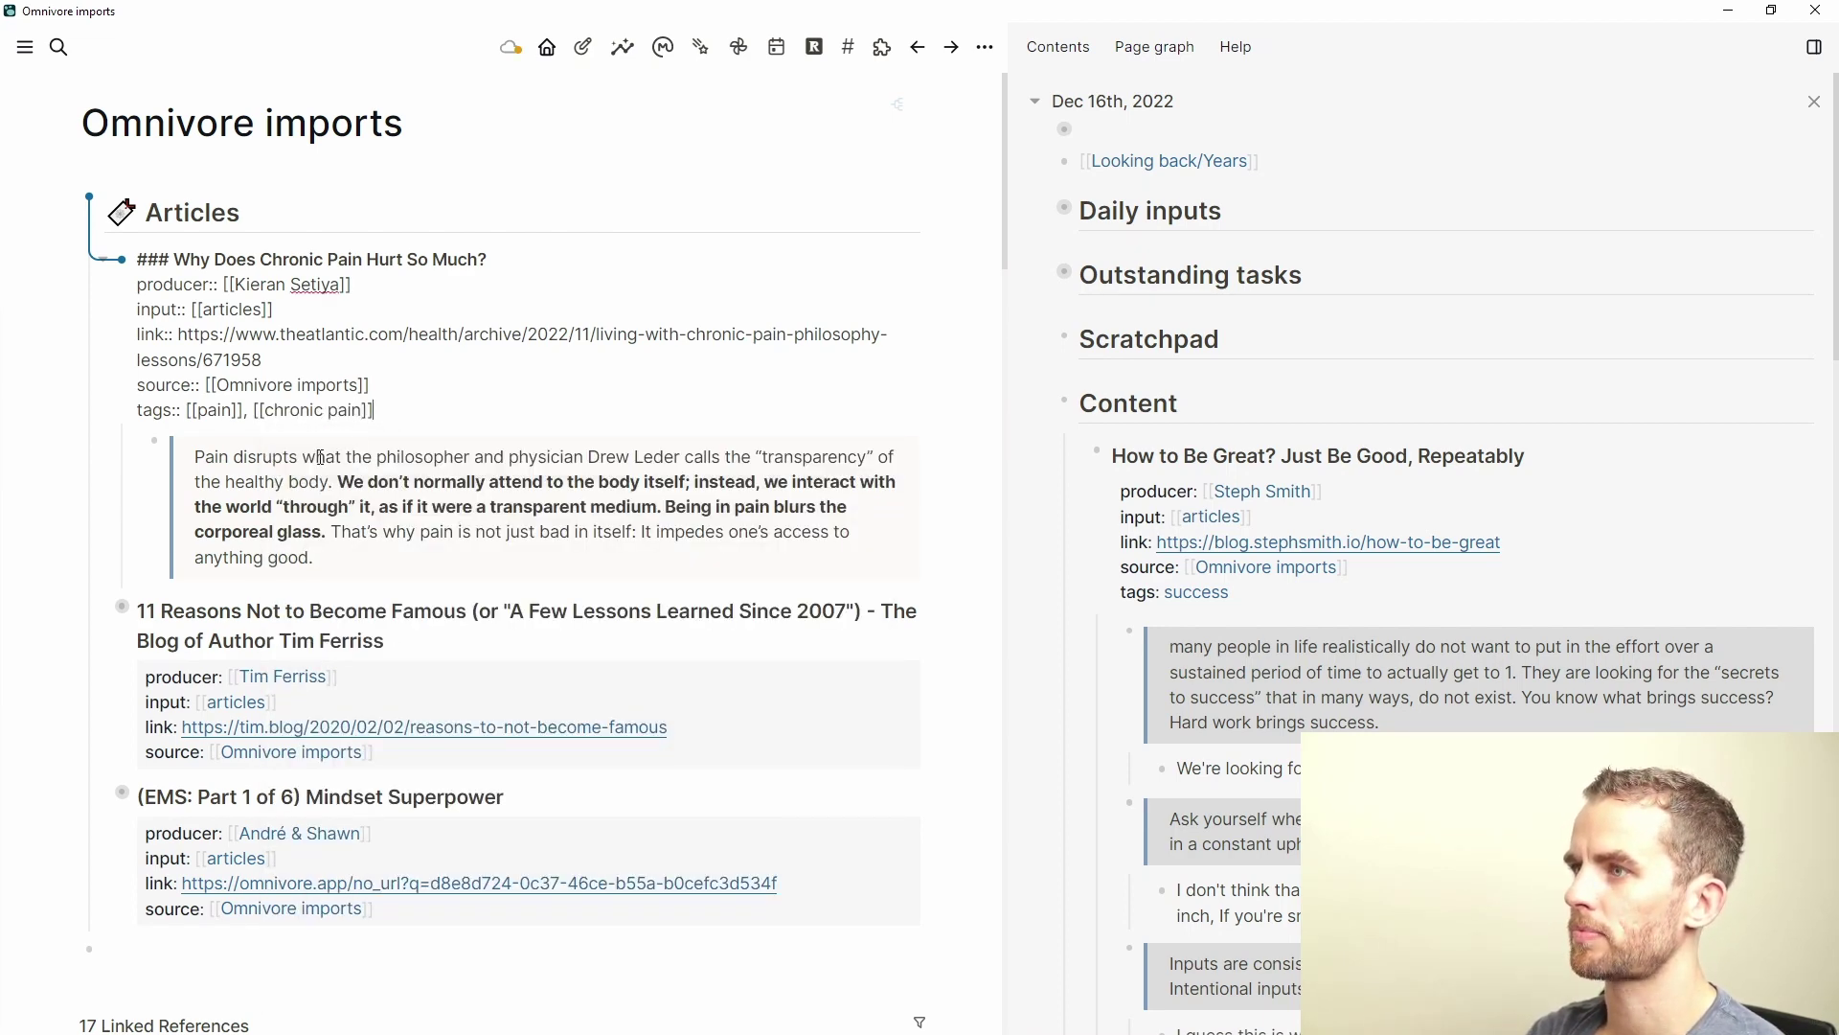
left_click(15, 480)
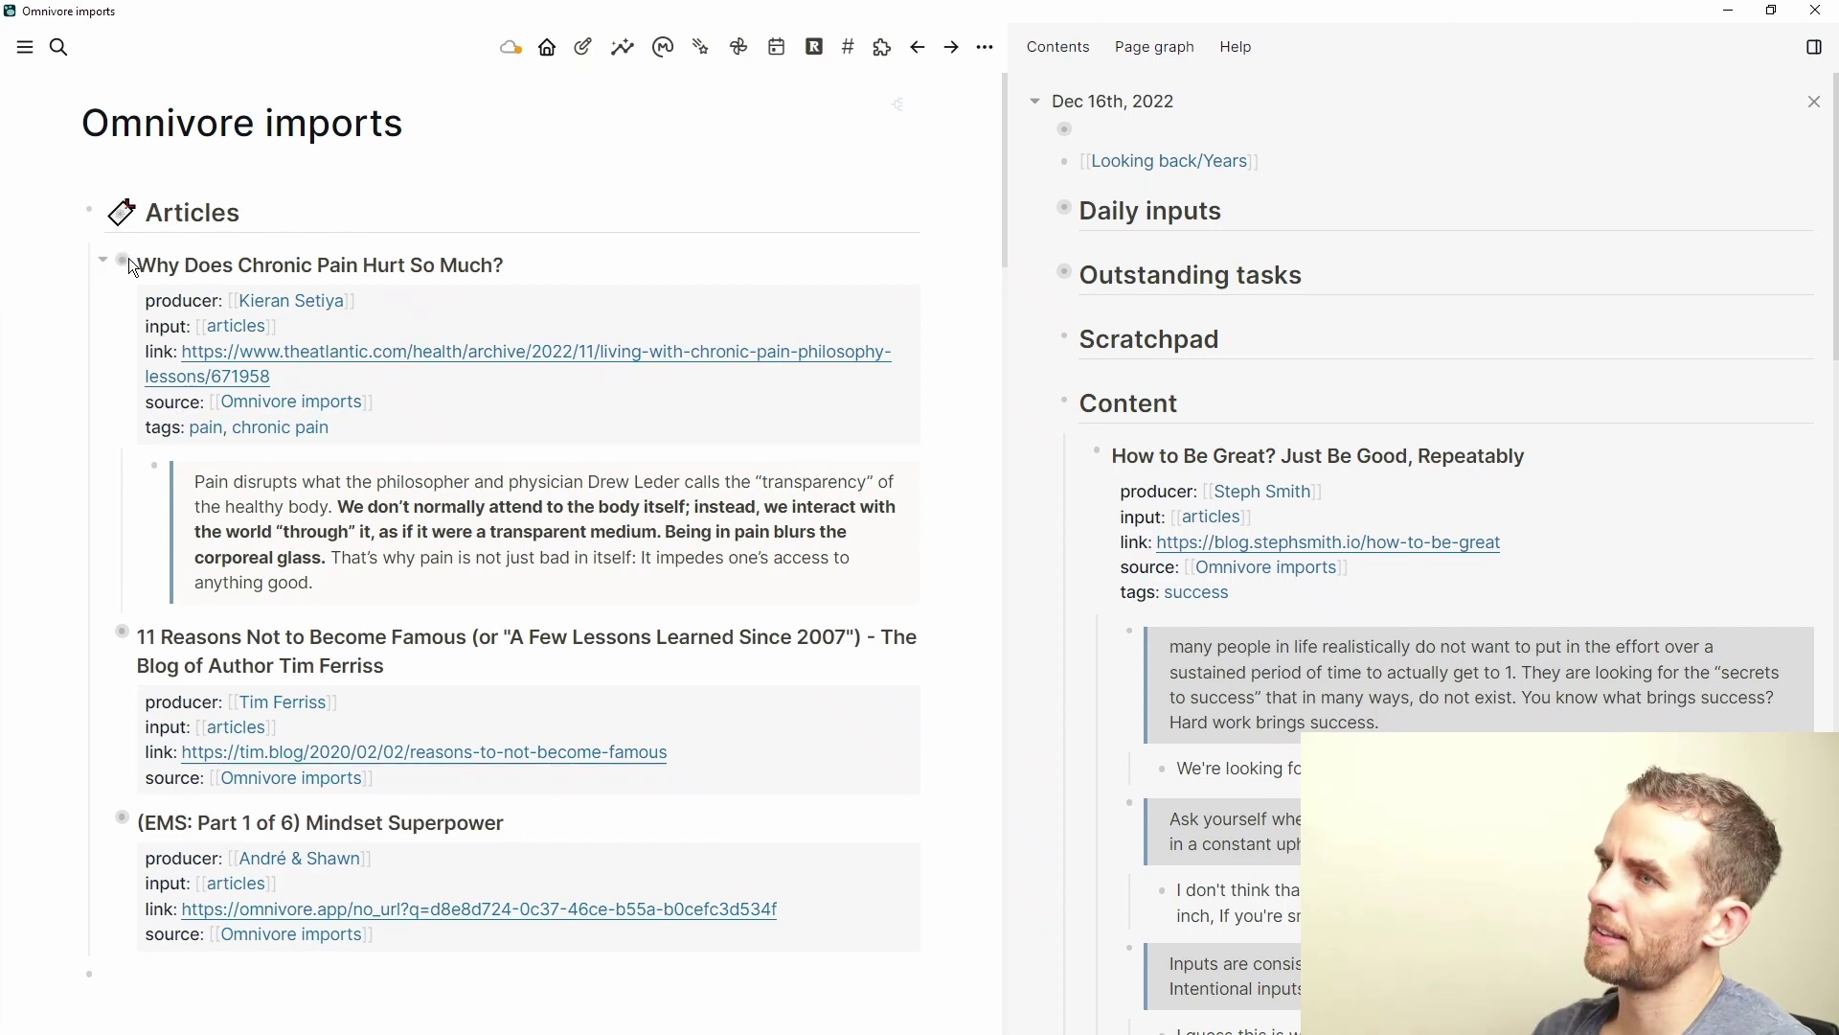
left_click_drag(131, 265, 1093, 430)
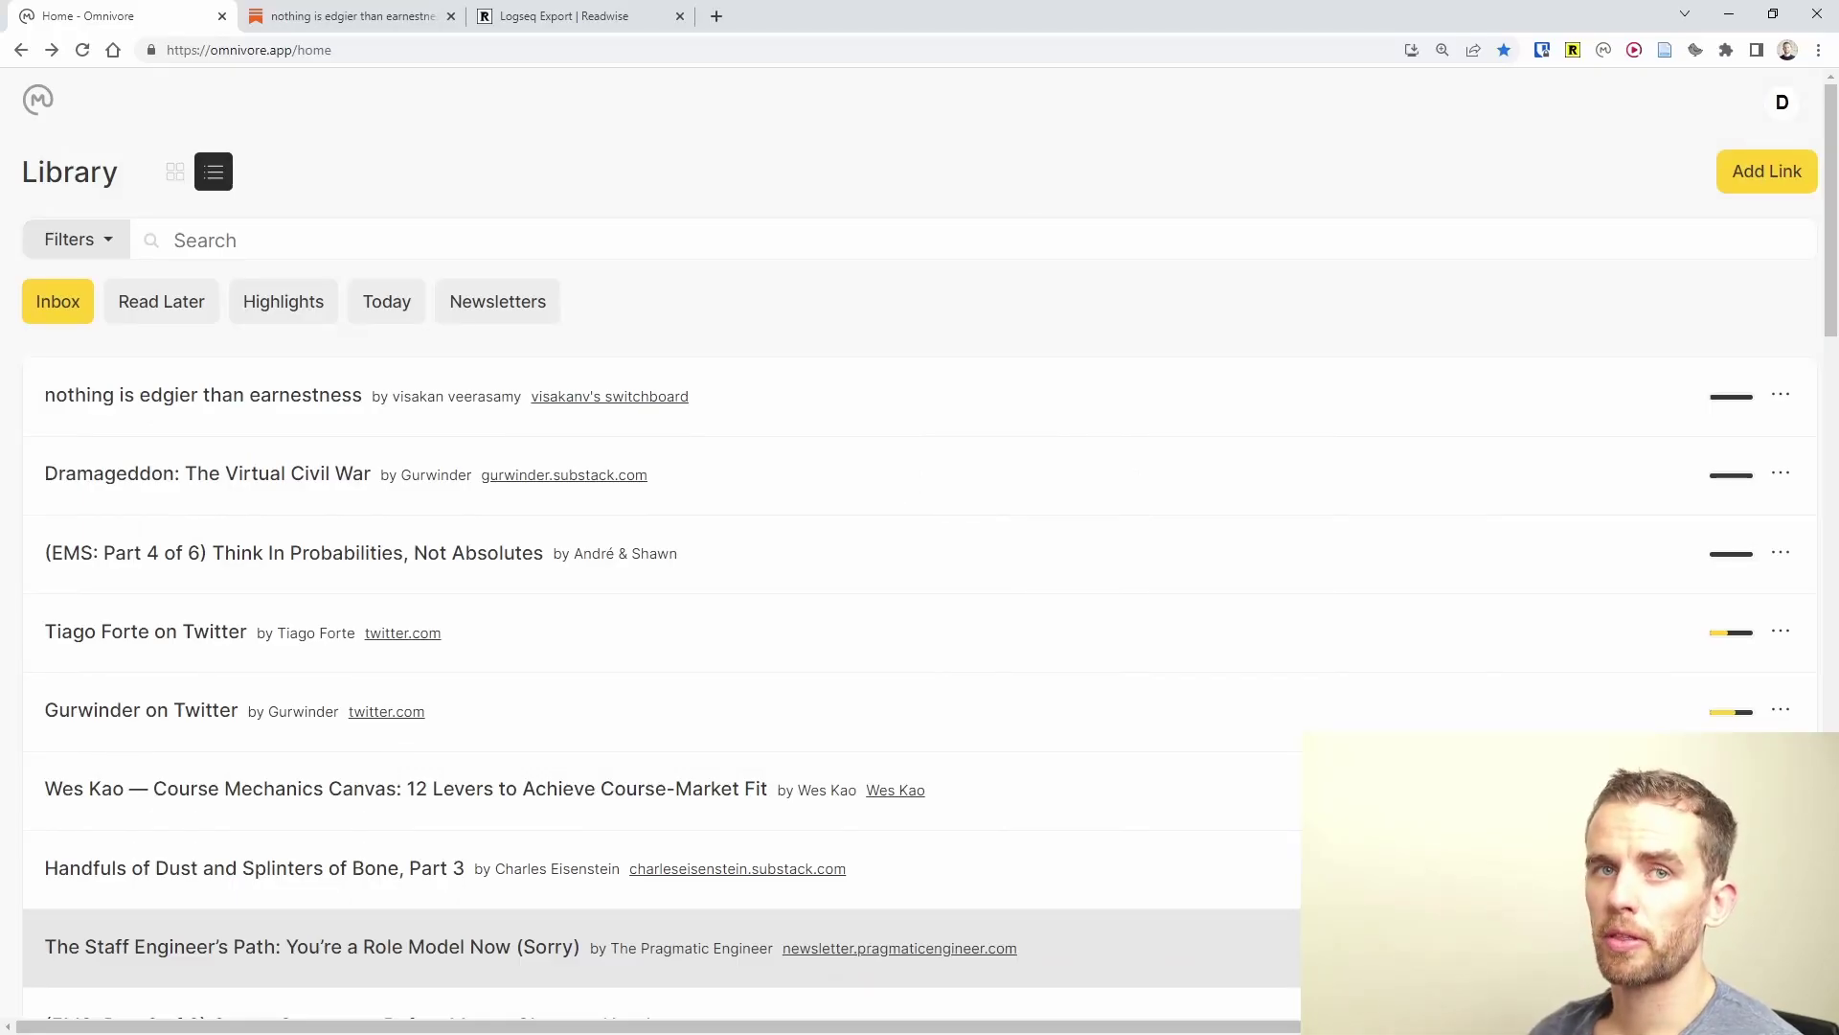
Glance at the account settings menu, then filter the Omnivore library to Newsletters.
left_click(1785, 101)
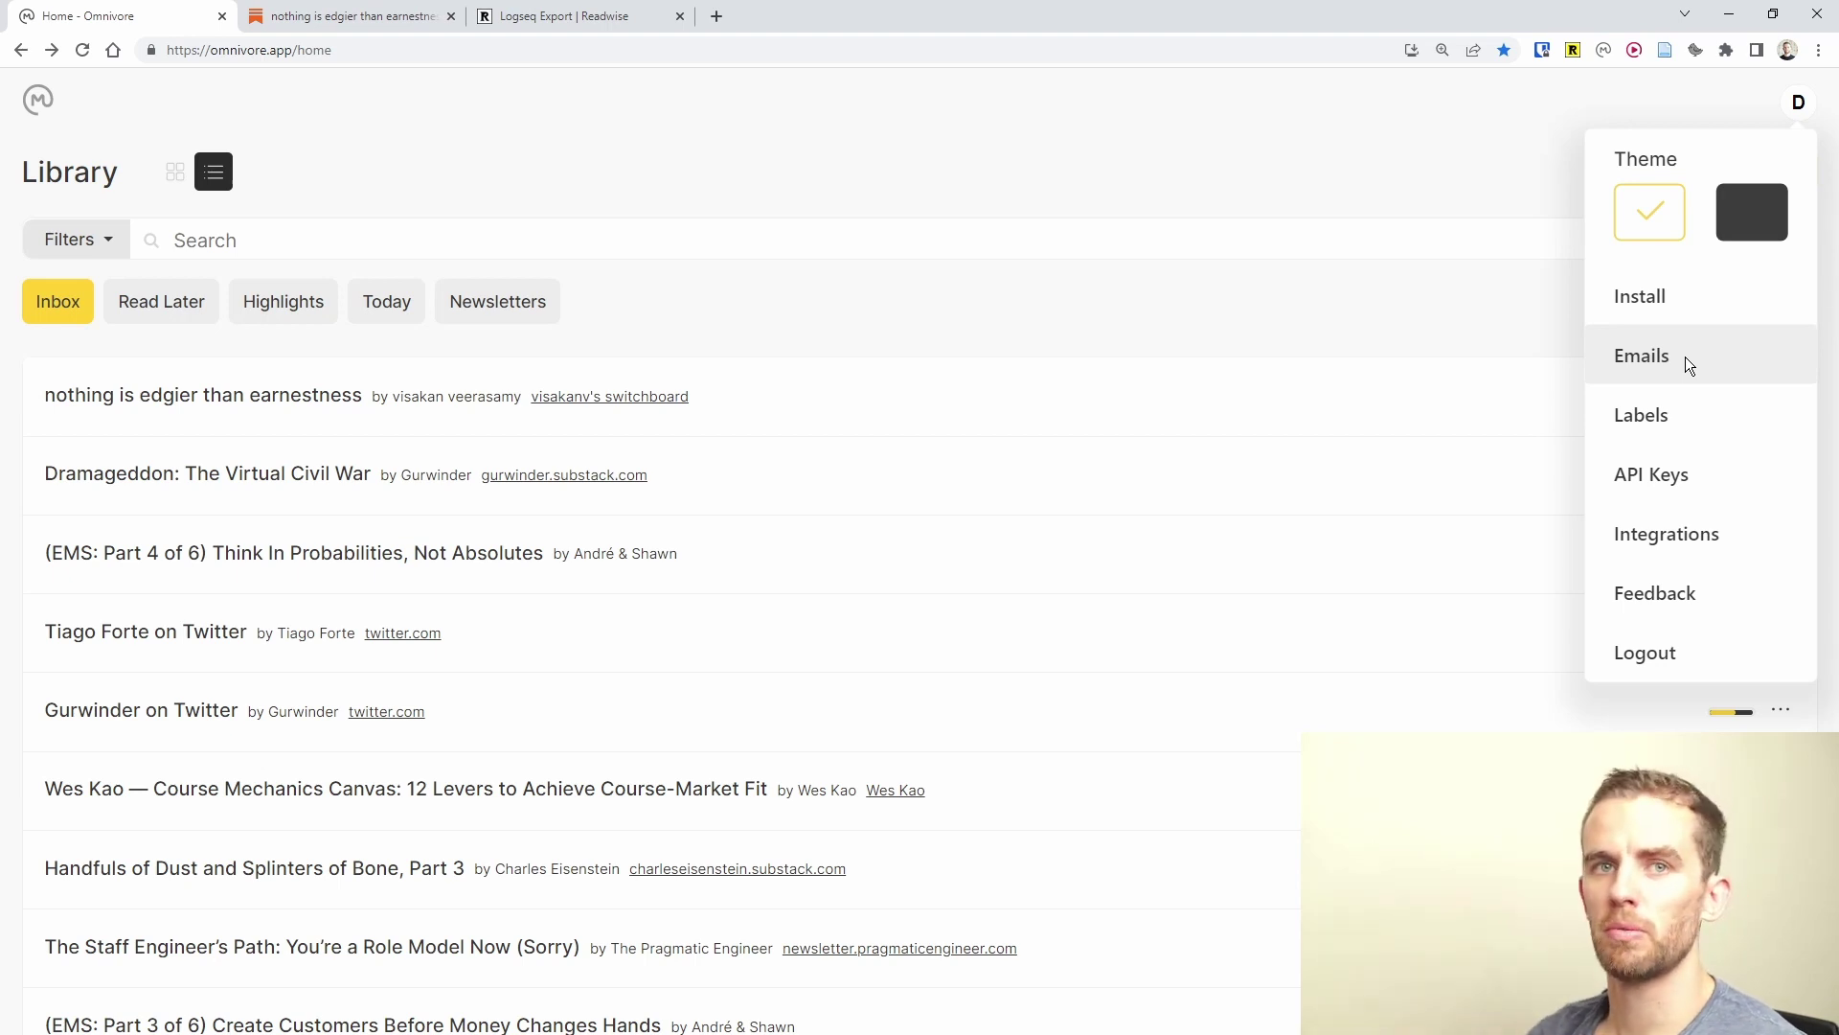
left_click(544, 304)
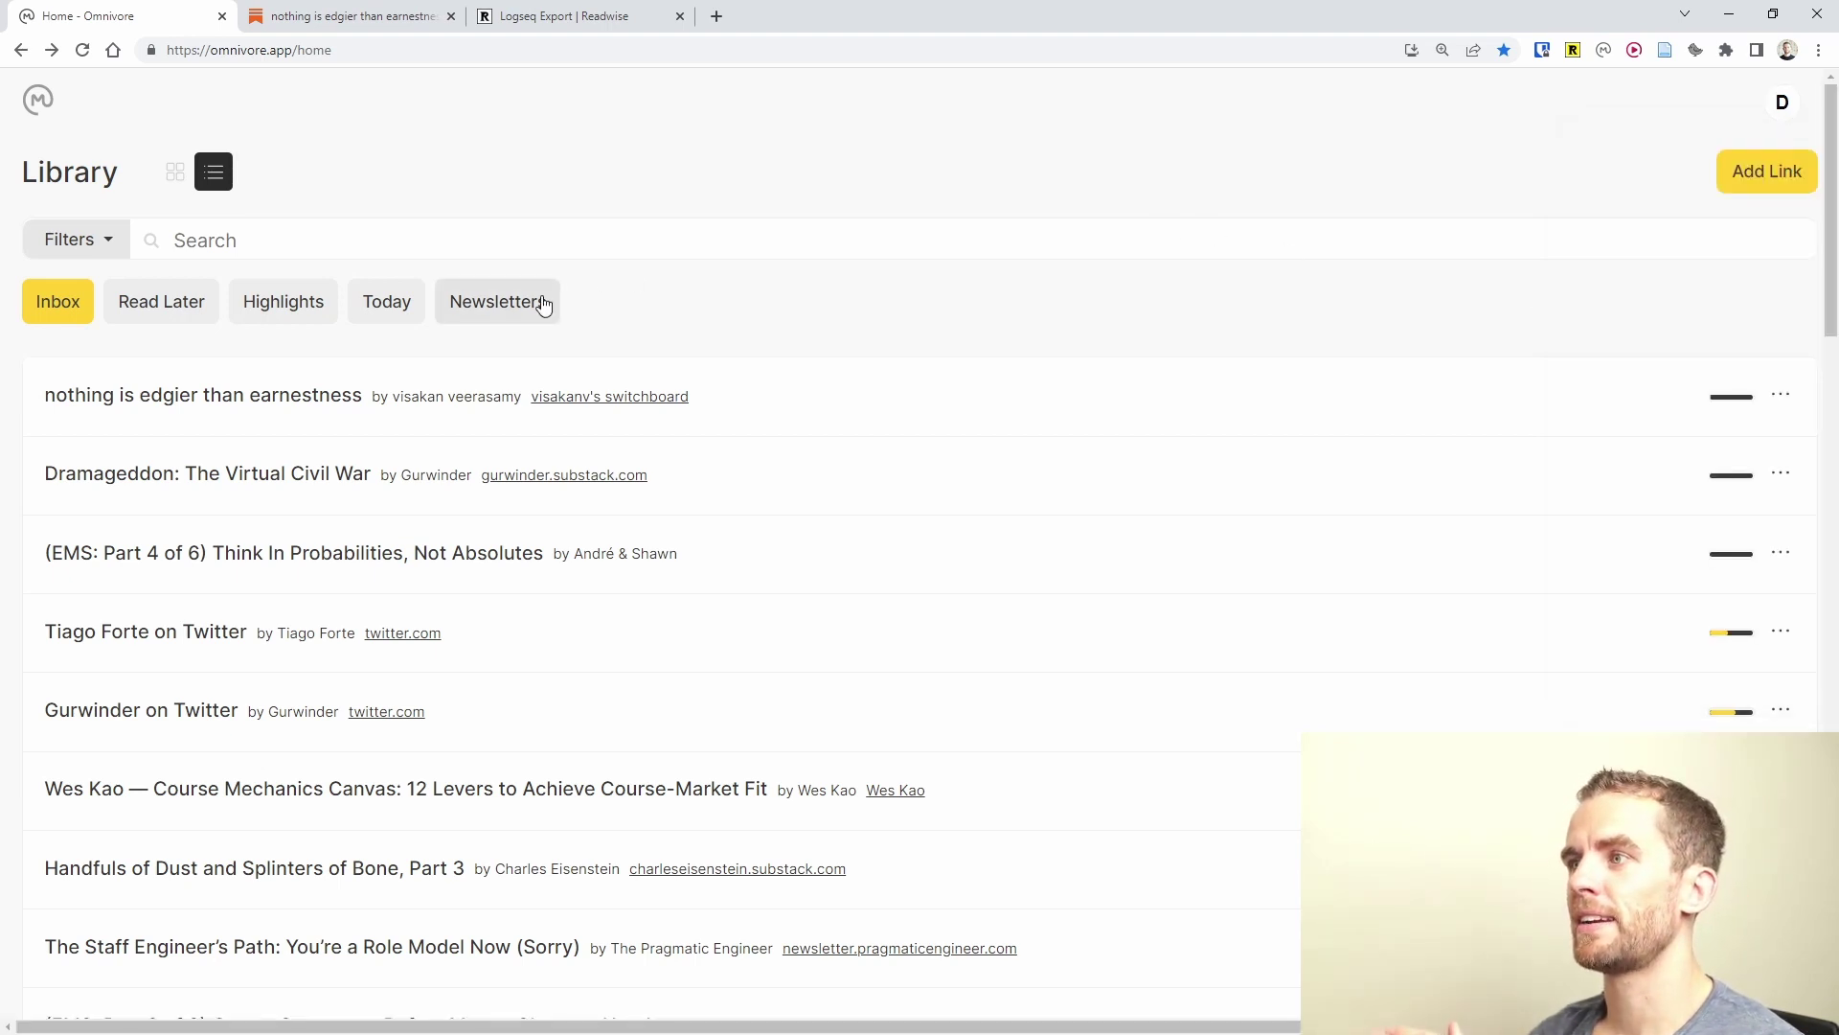
left_click(544, 304)
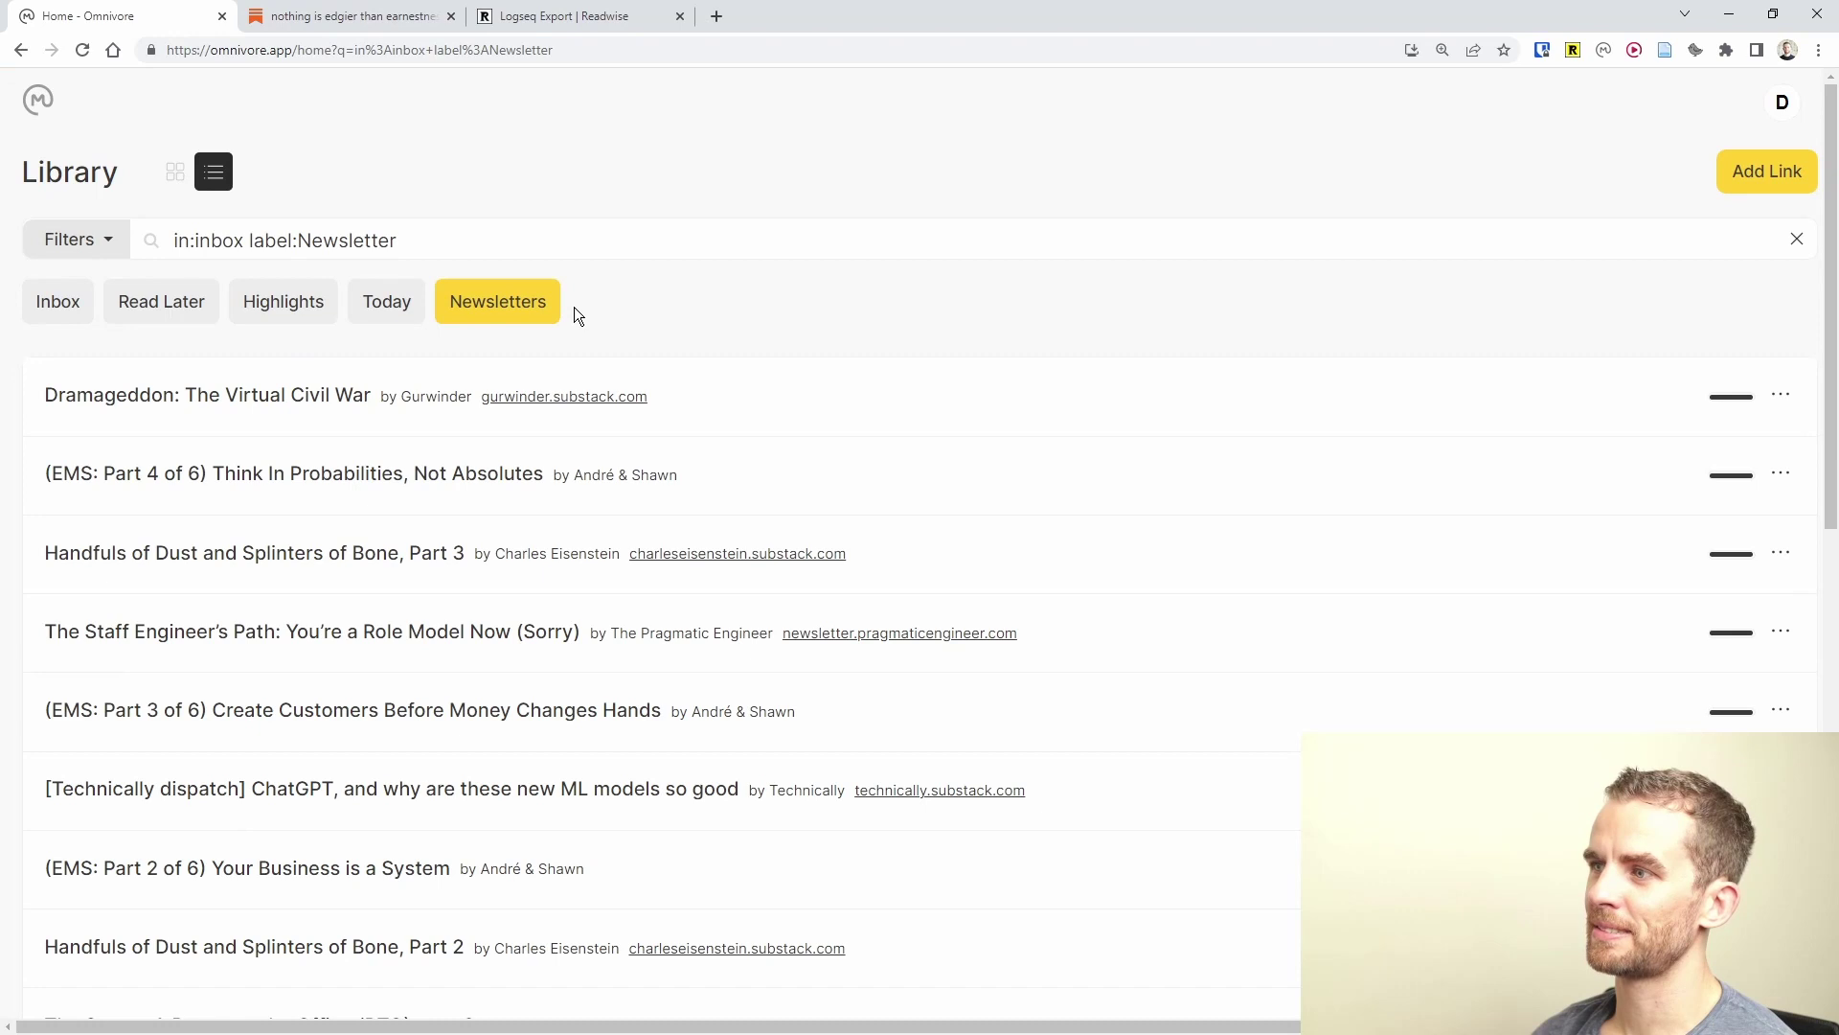
Scroll through the newsletter items in the Omnivore library.
scroll(569, 393, "down", 1)
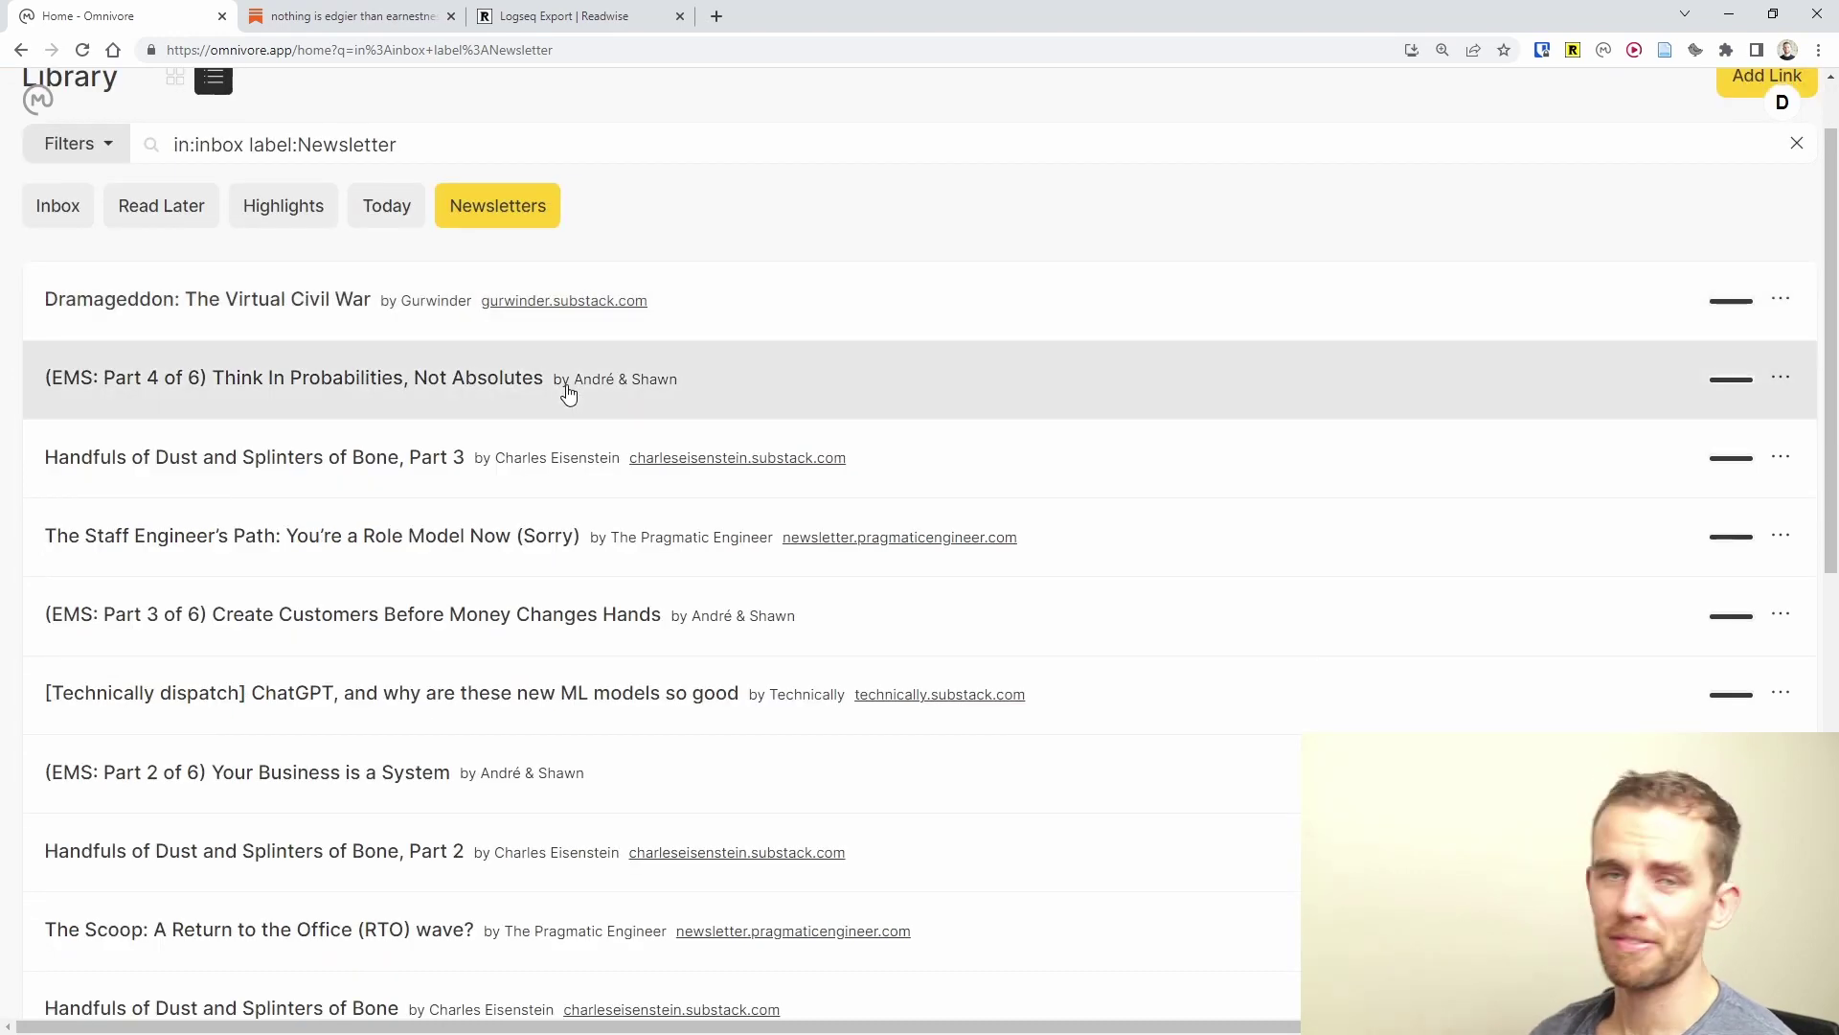
scroll(568, 393, "up", 1)
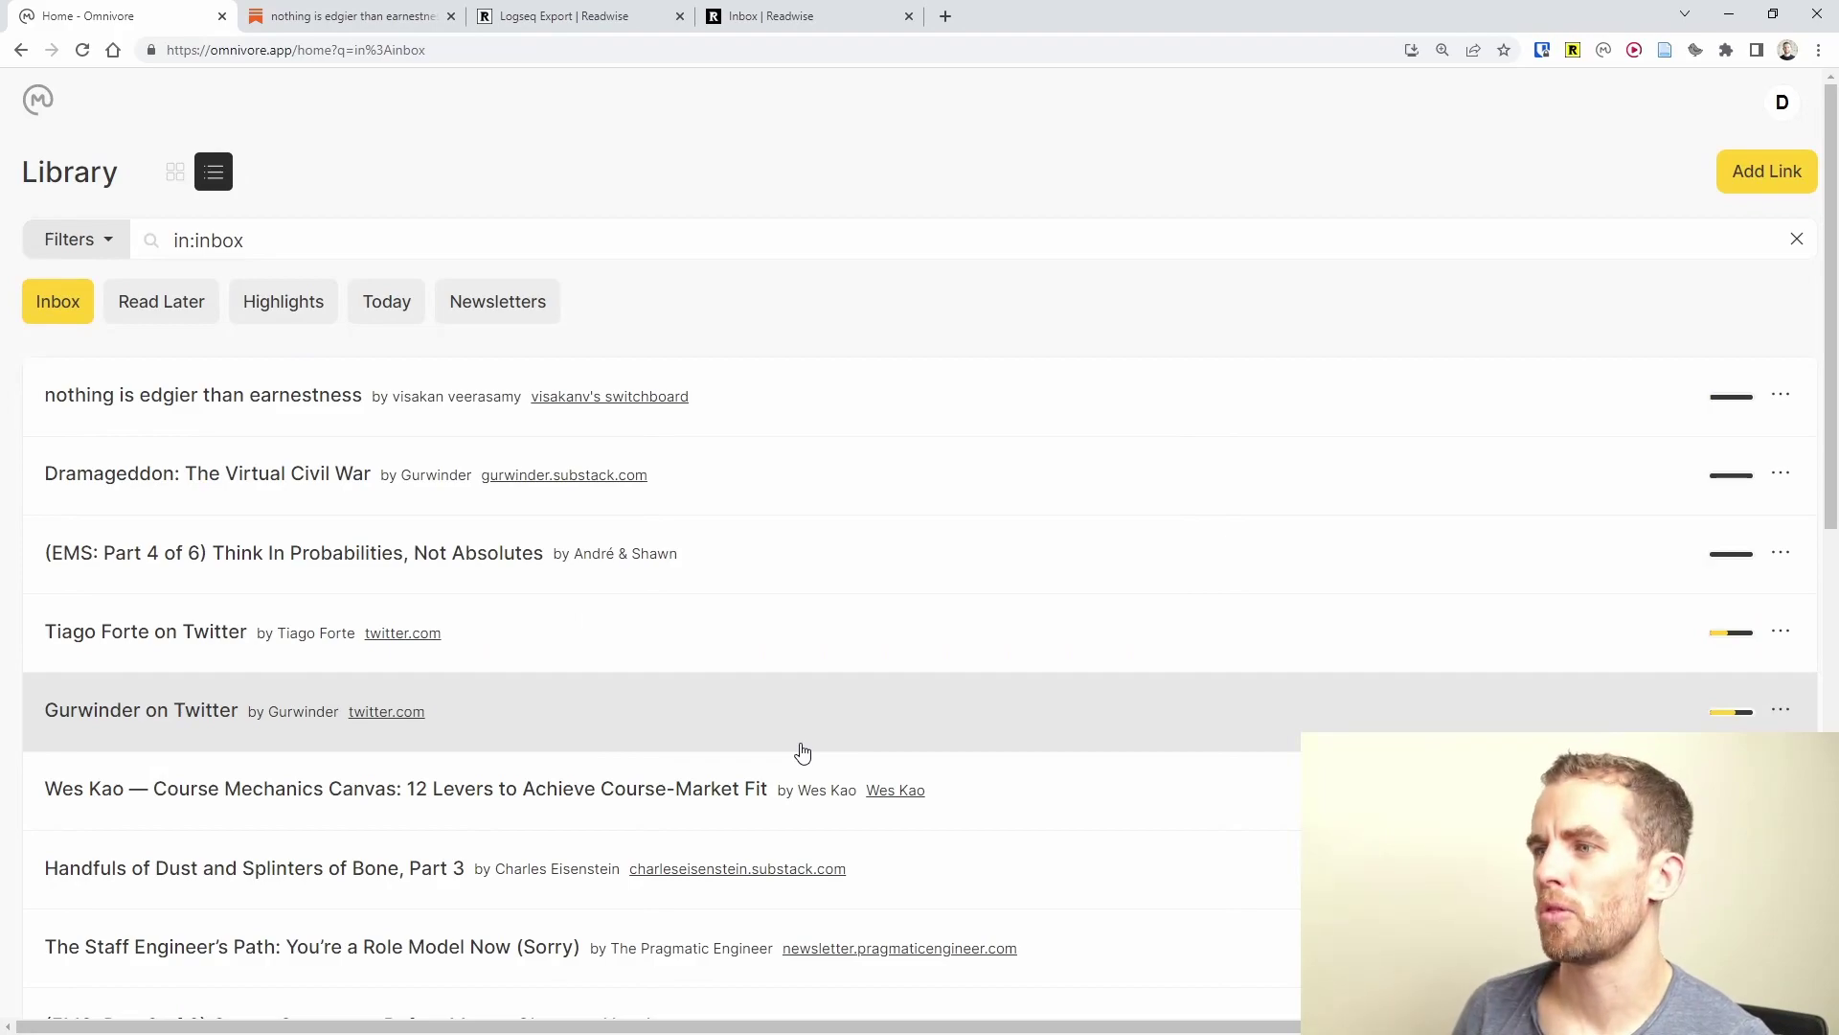
Open the Gurwinder on Twitter thread and scroll through it in the reader.
left_click(800, 744)
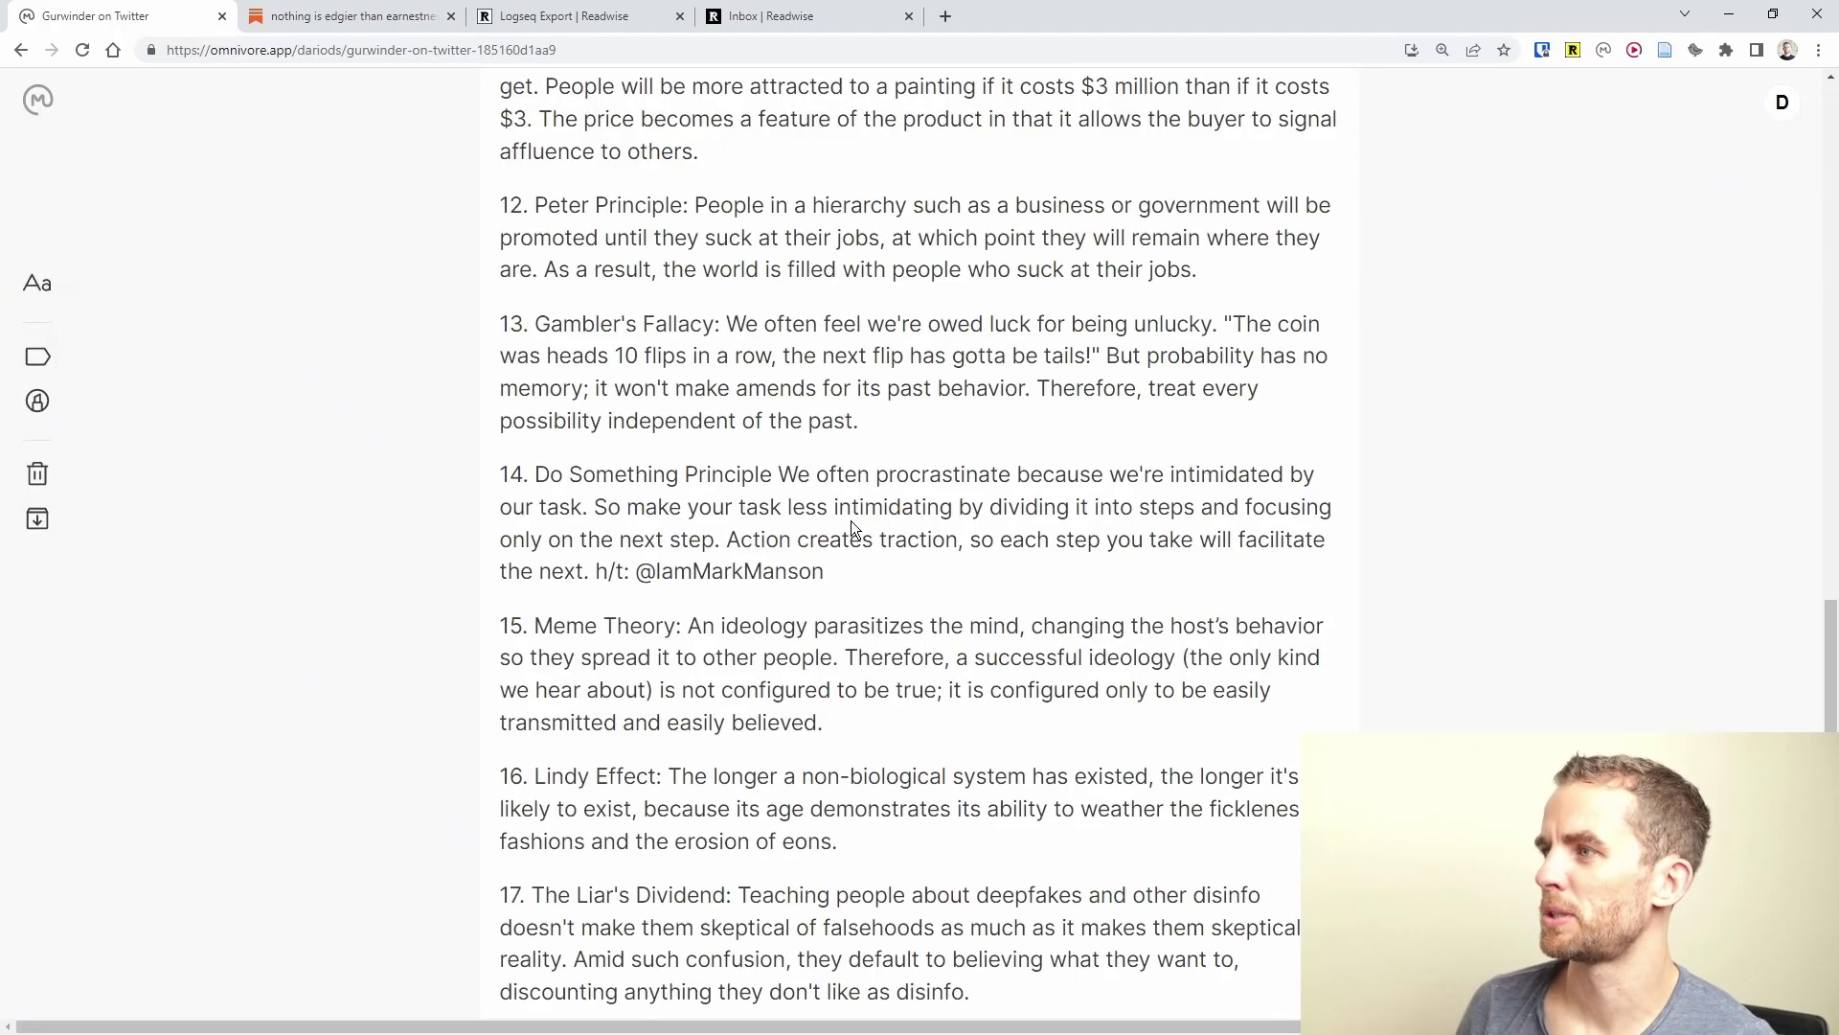
scroll(853, 523, "up", 15)
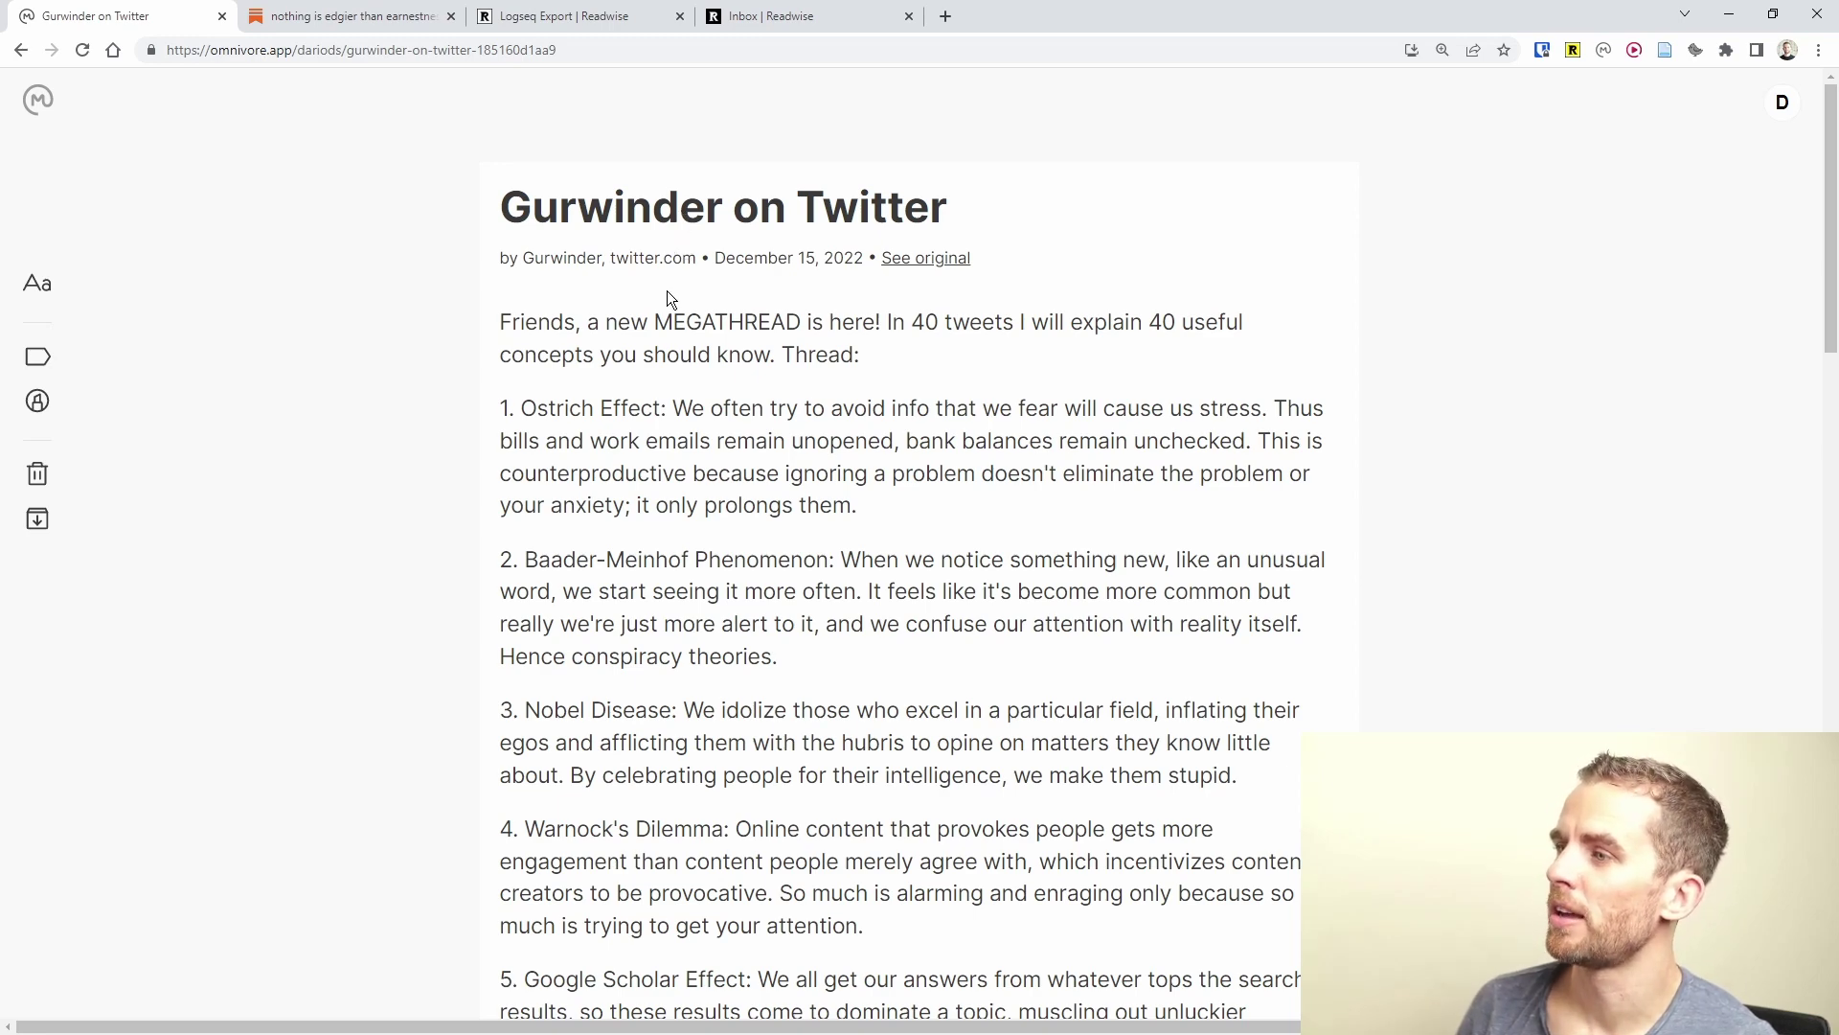
scroll(668, 298, "down", 3)
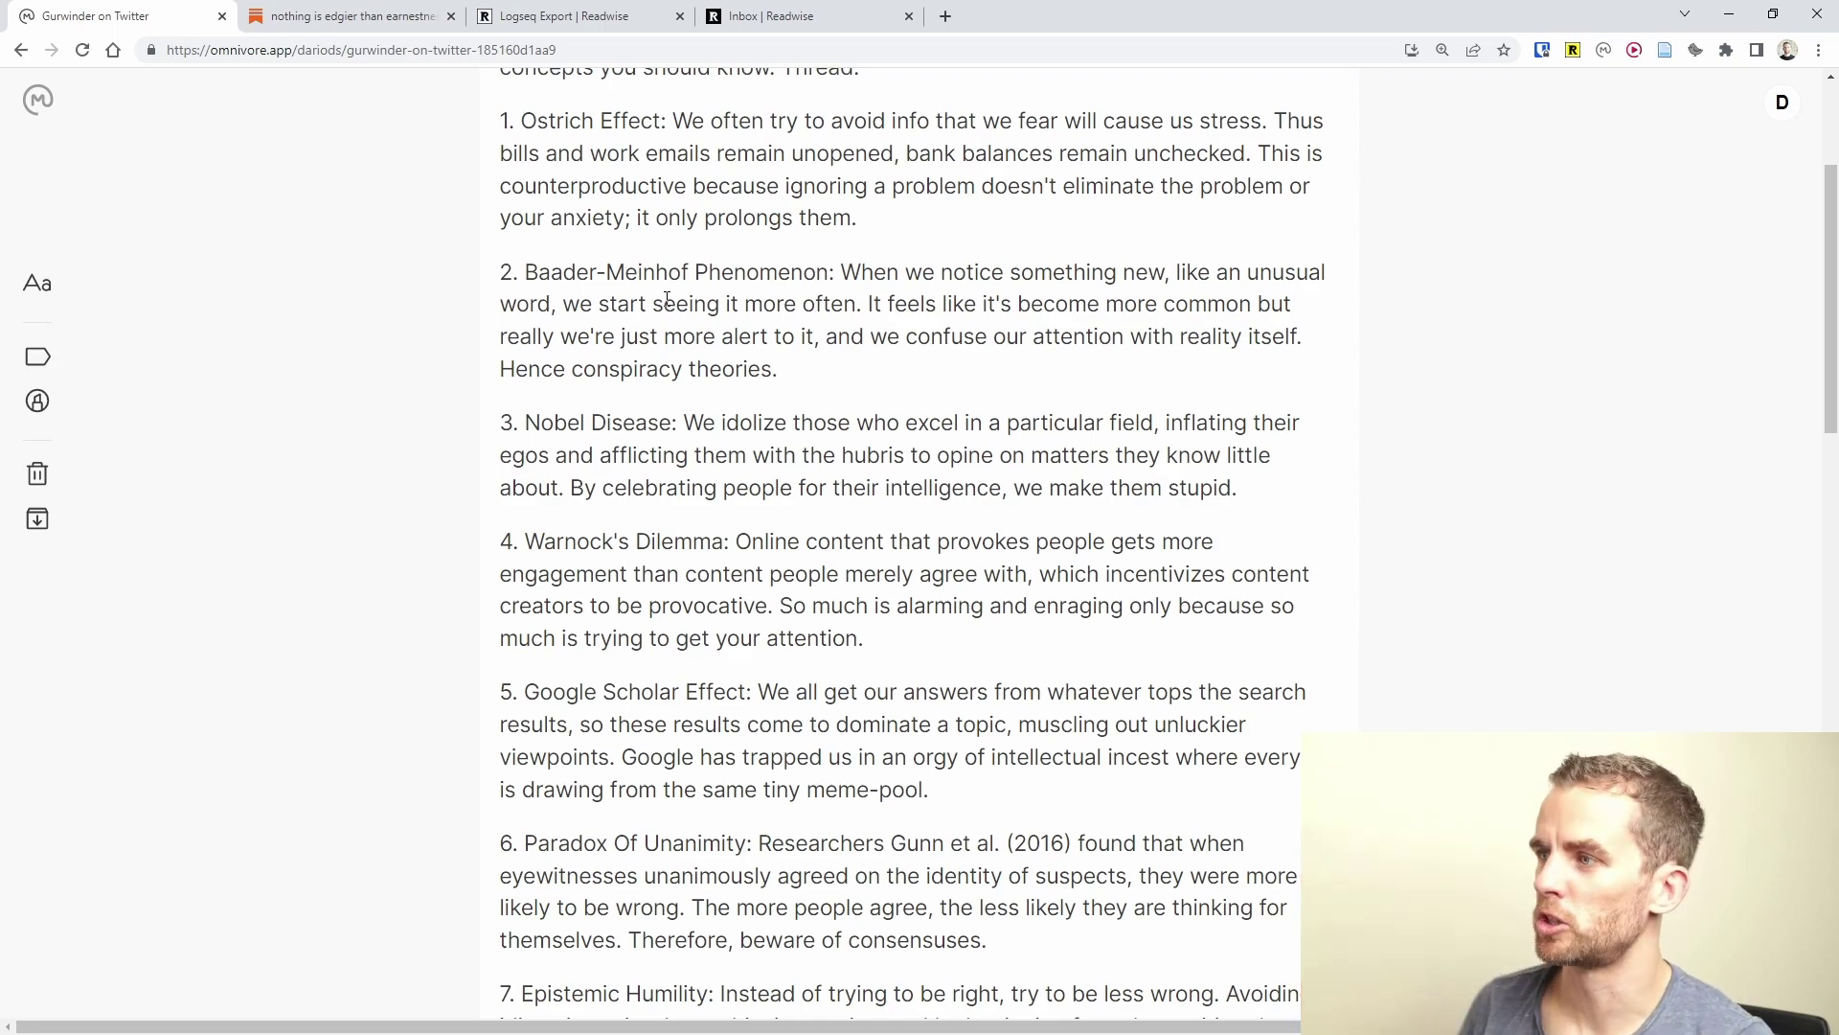
scroll(668, 298, "down", 1)
scroll(634, 342, "up", 4)
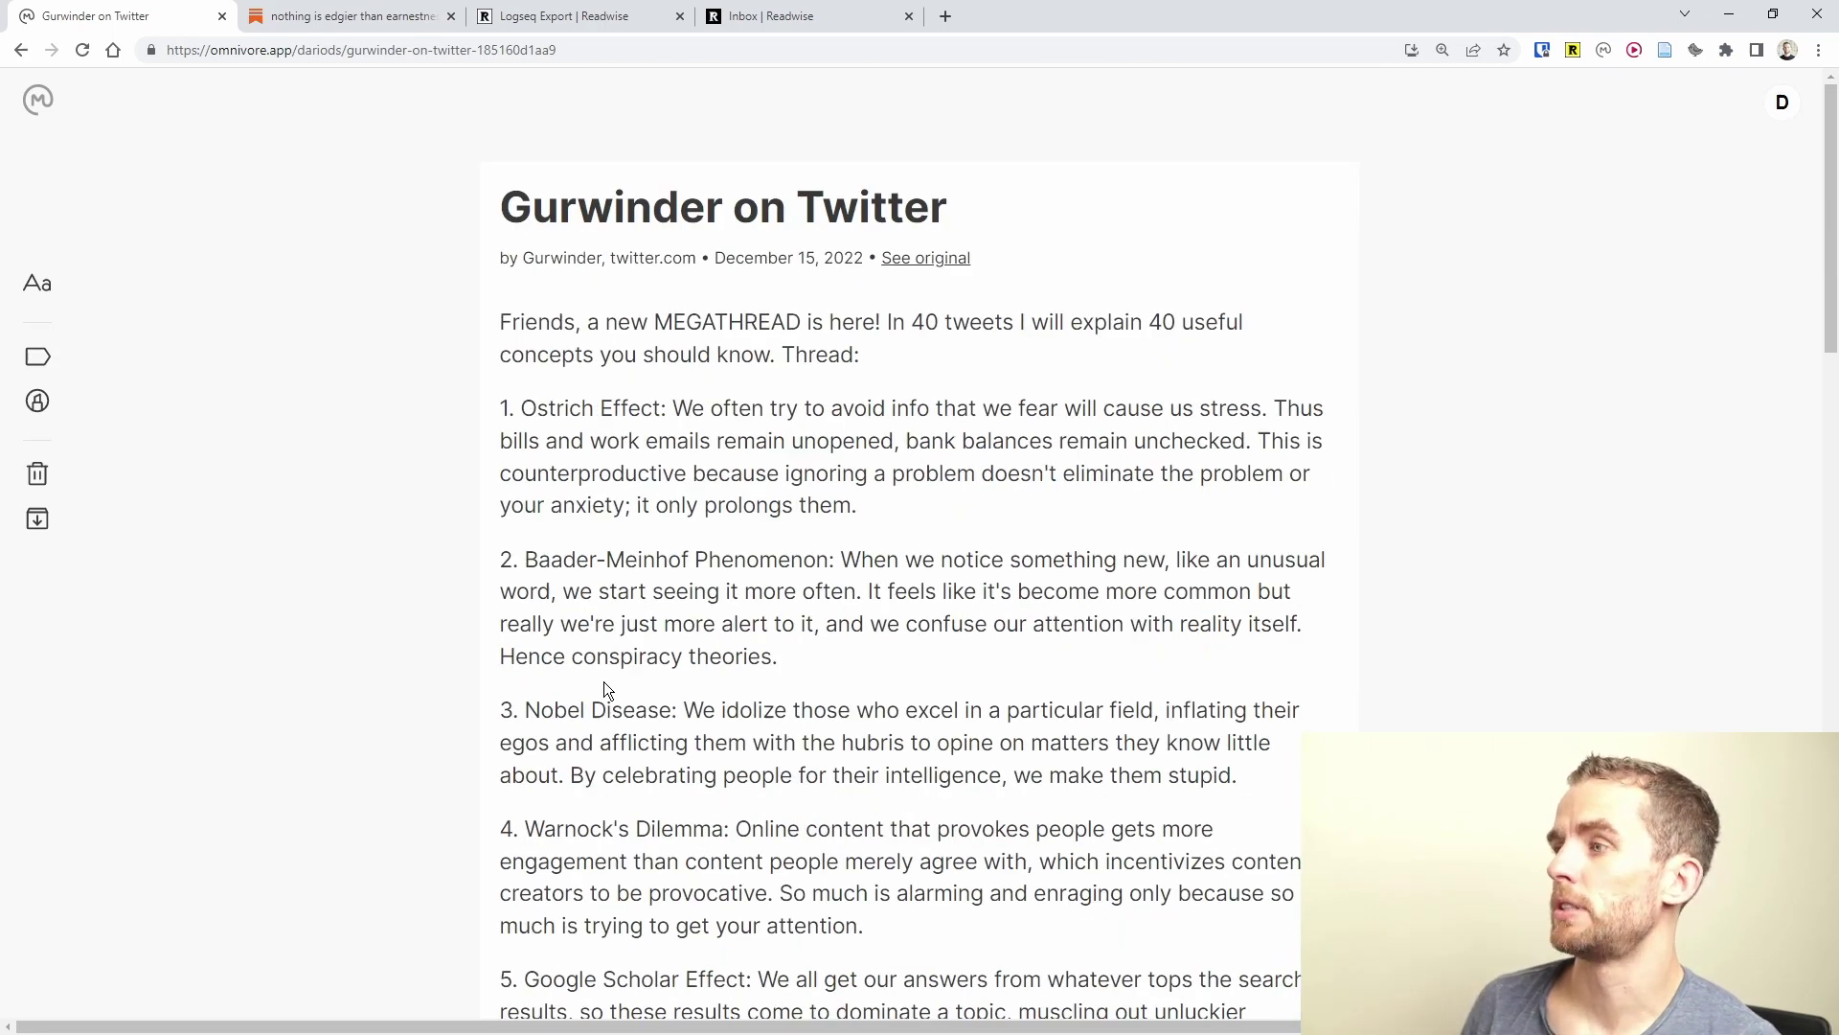
scroll(604, 681, "down", 20)
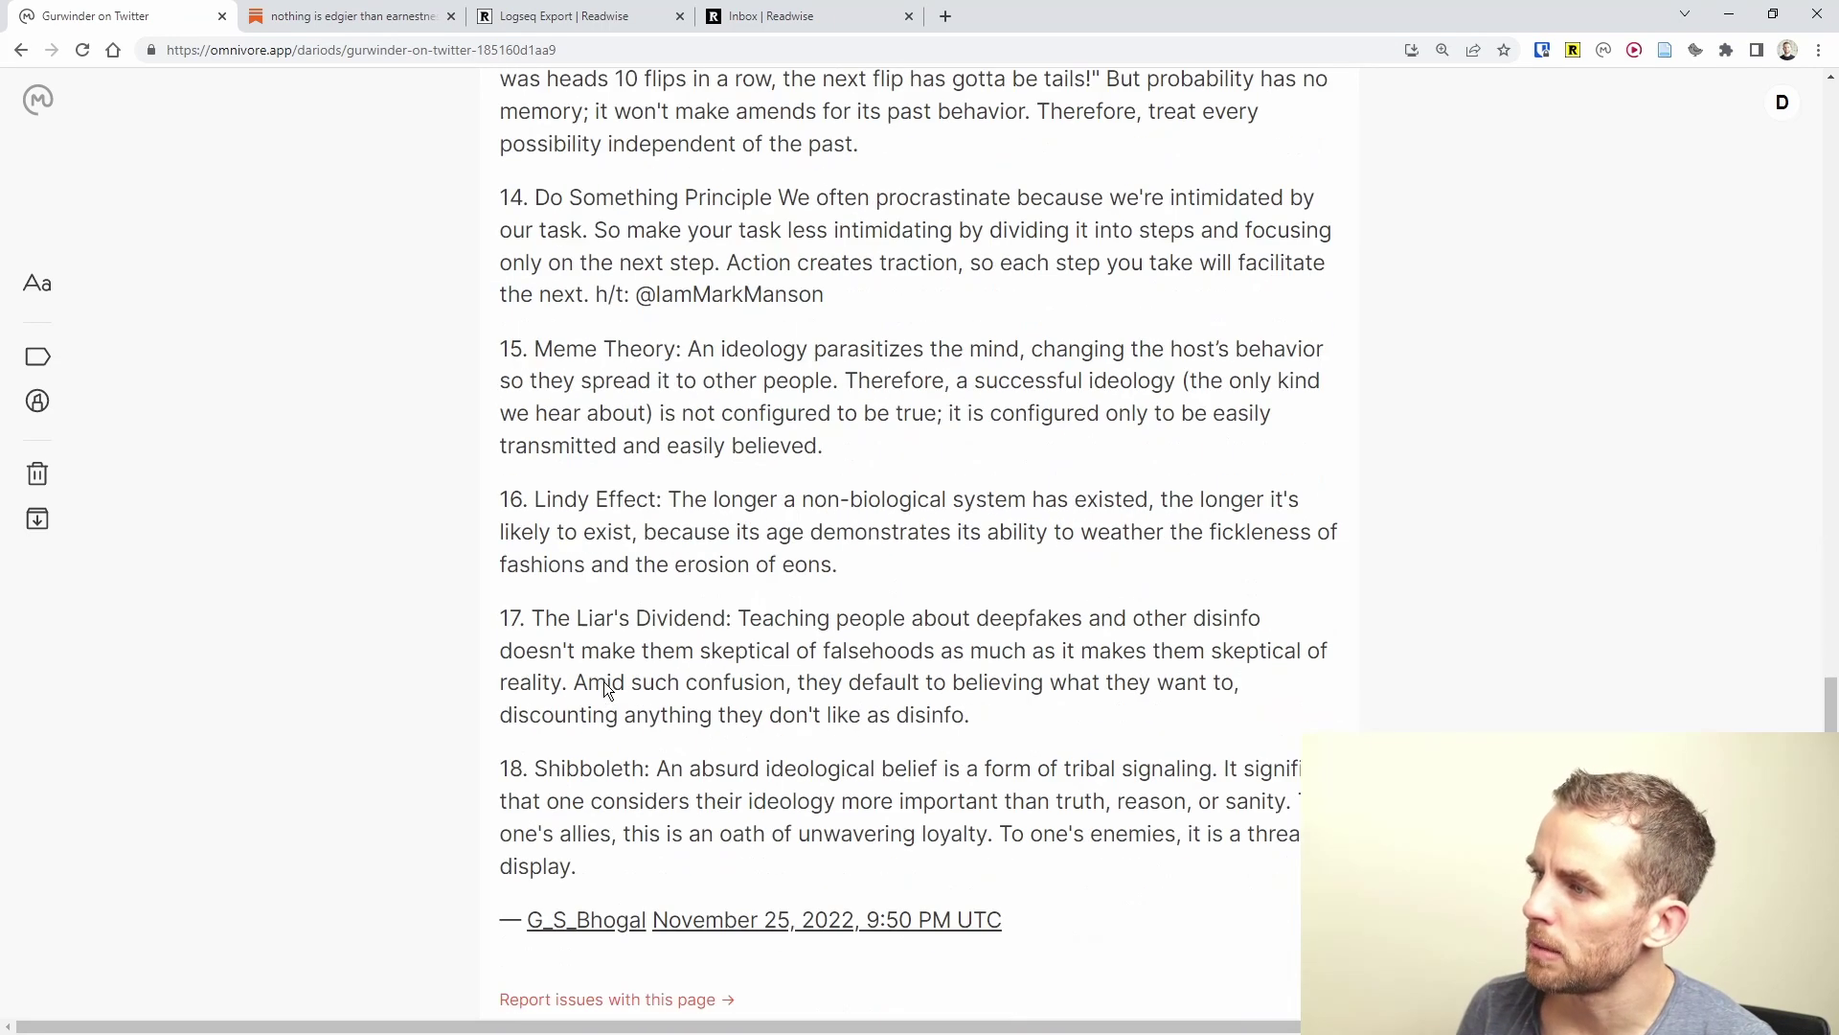
scroll(604, 681, "down", 2)
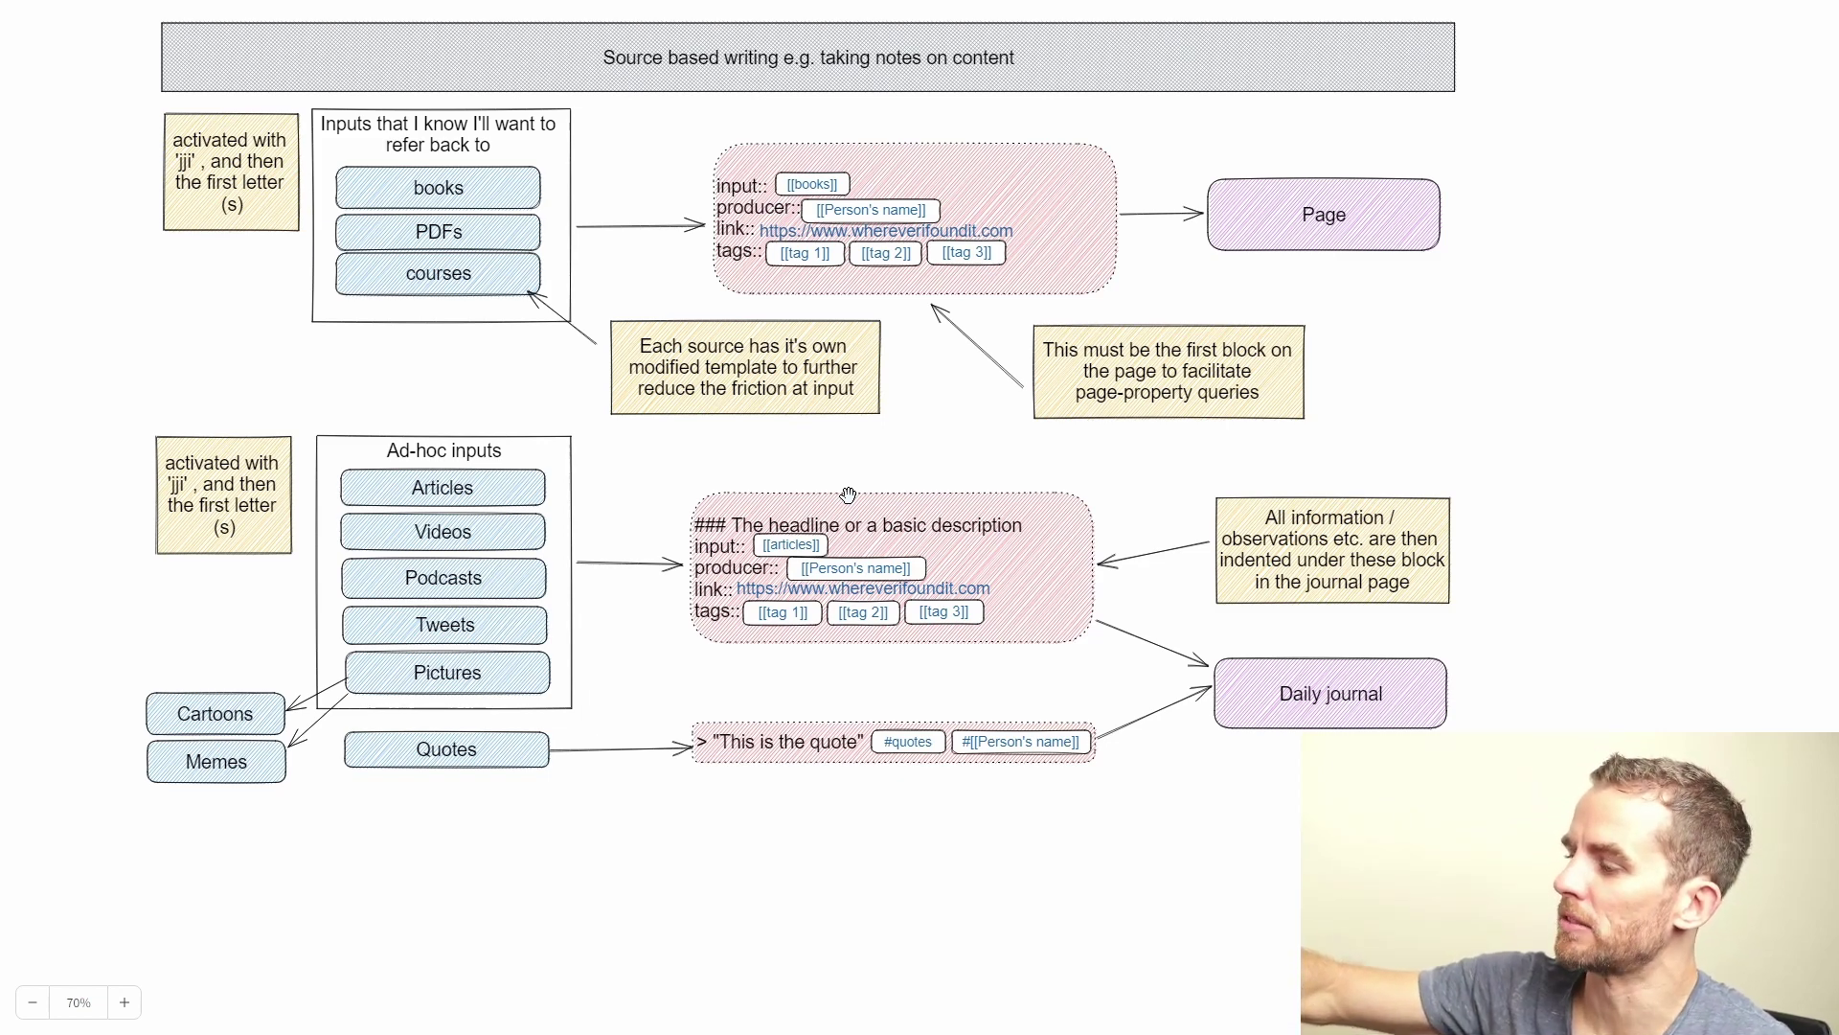
mouse_move(697, 4)
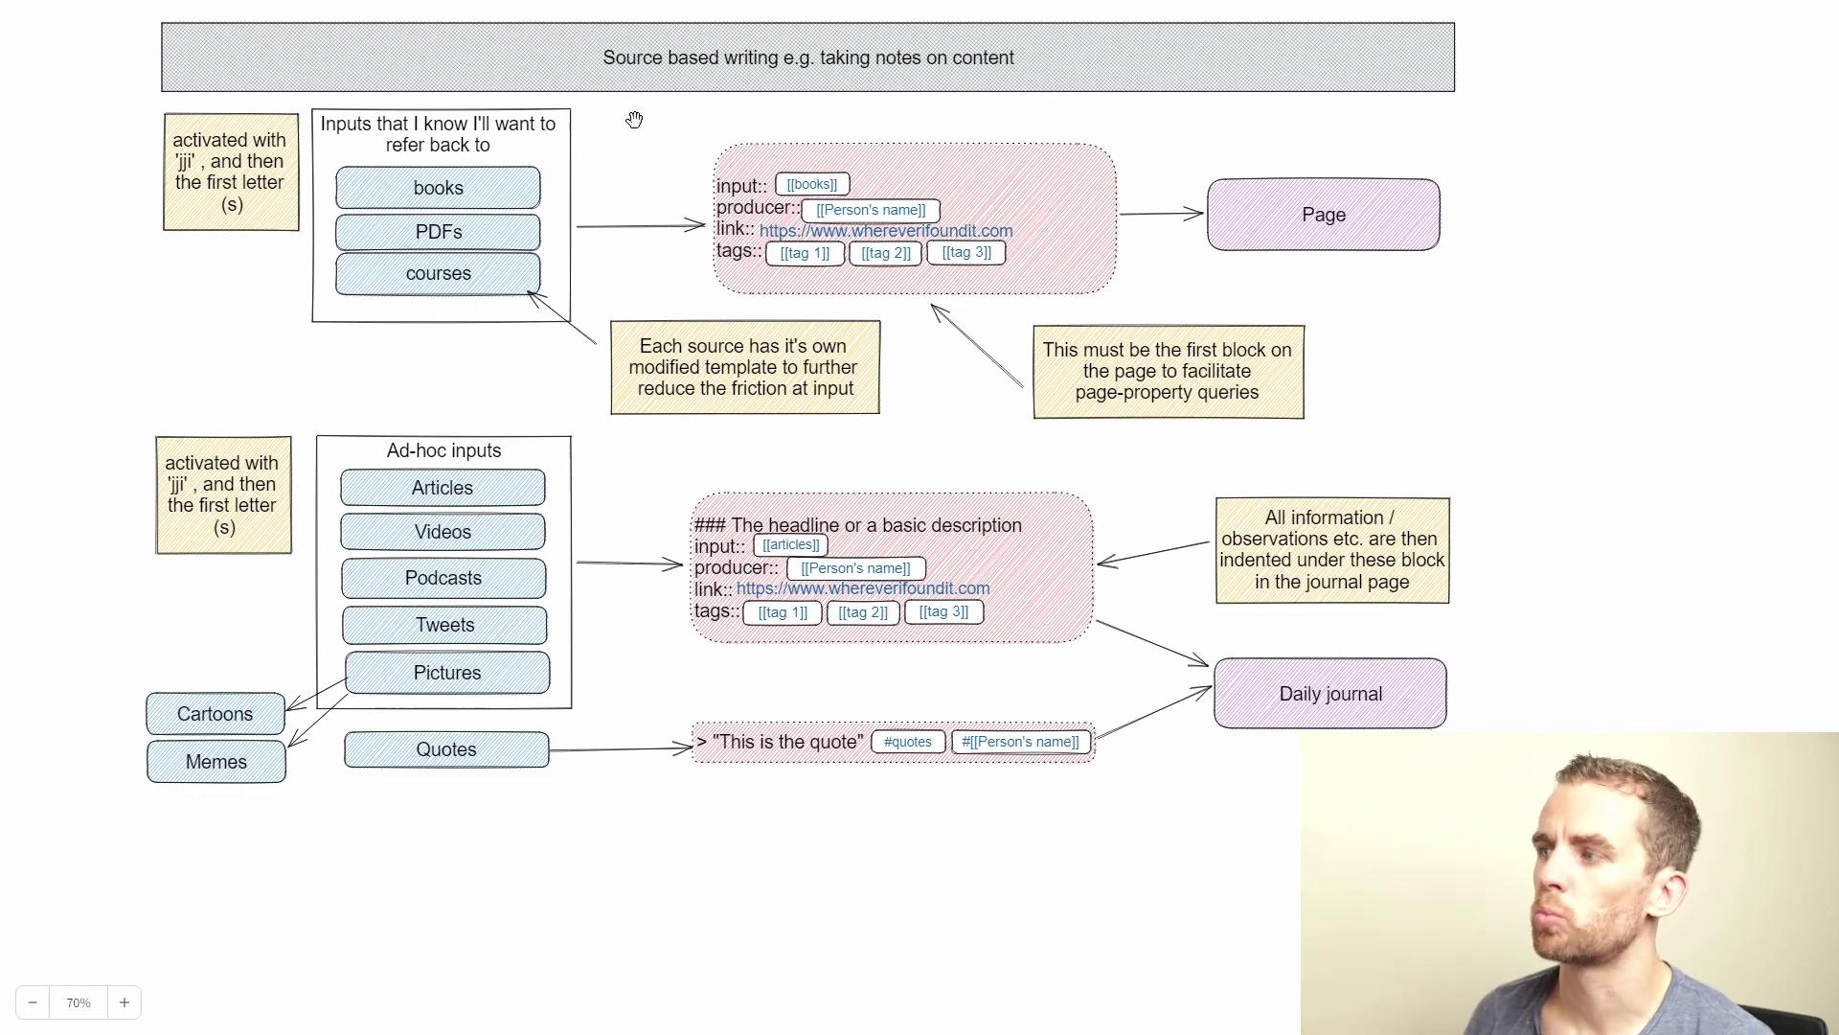
Scroll the Excalidraw canvas to show the Planting header and its four category boxes.
scroll(635, 125, "down", 3)
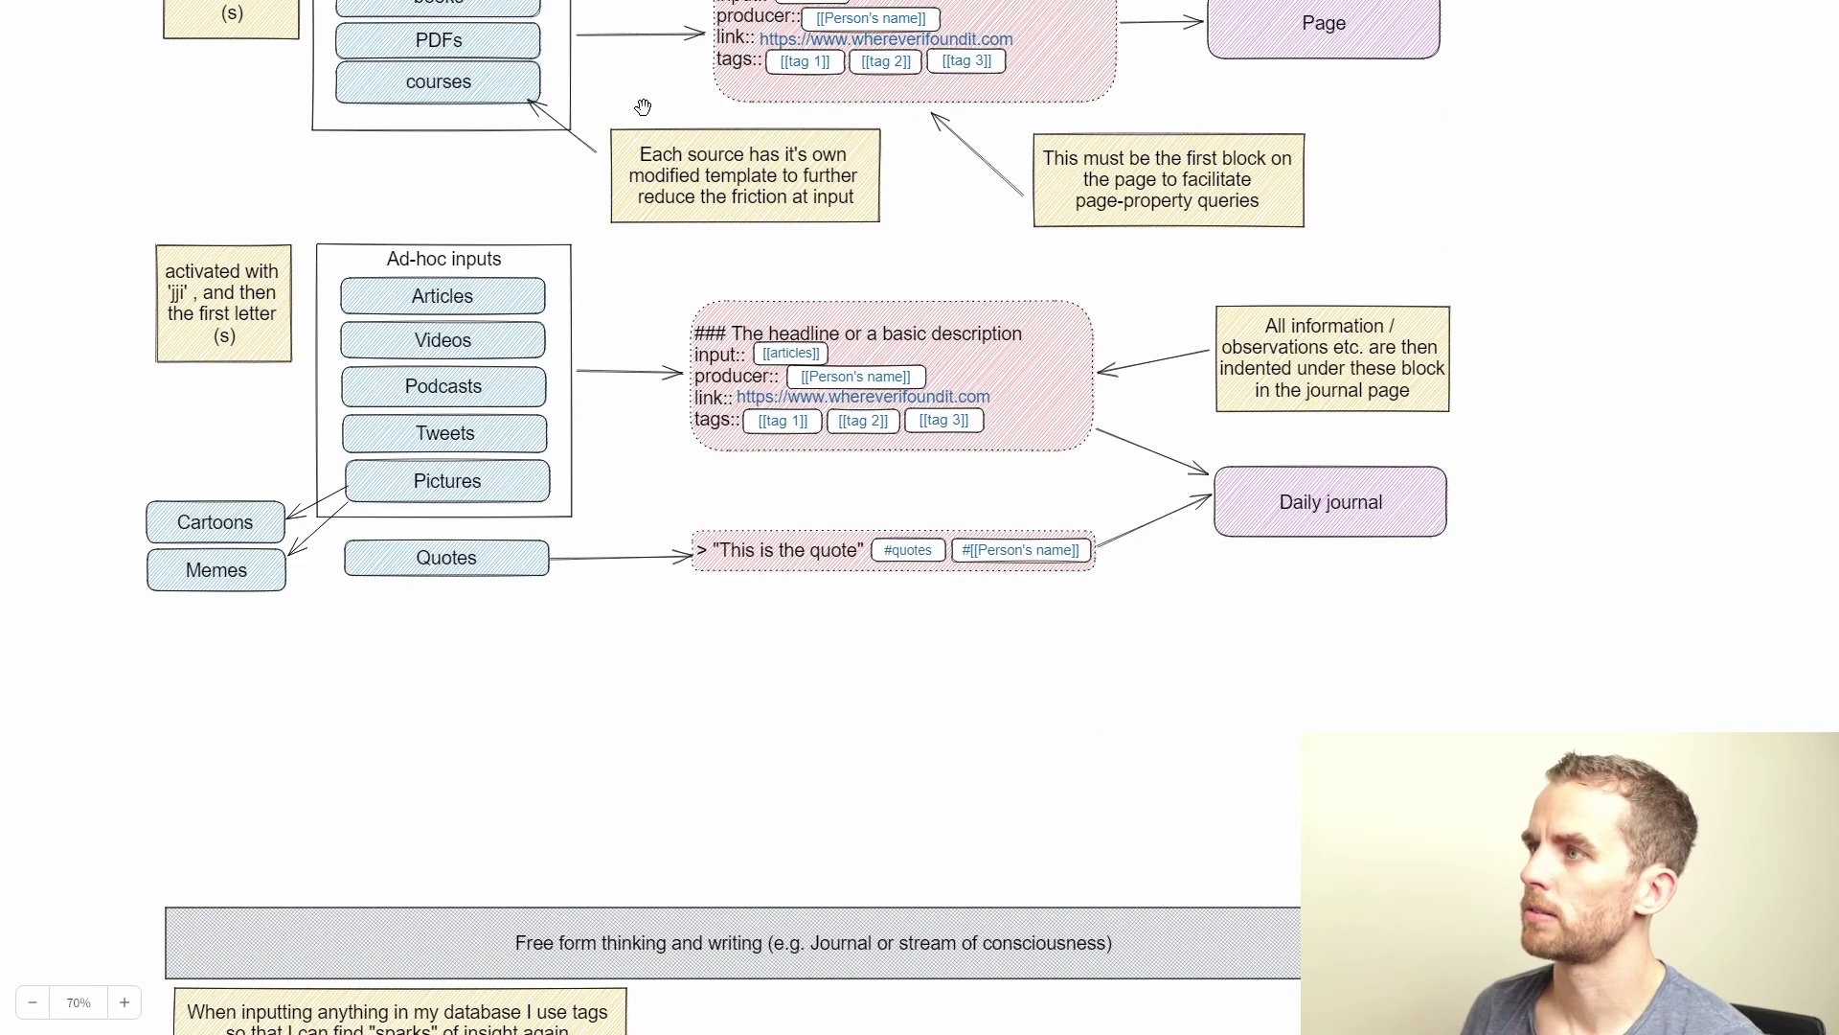
scroll(636, 172, "up", 12)
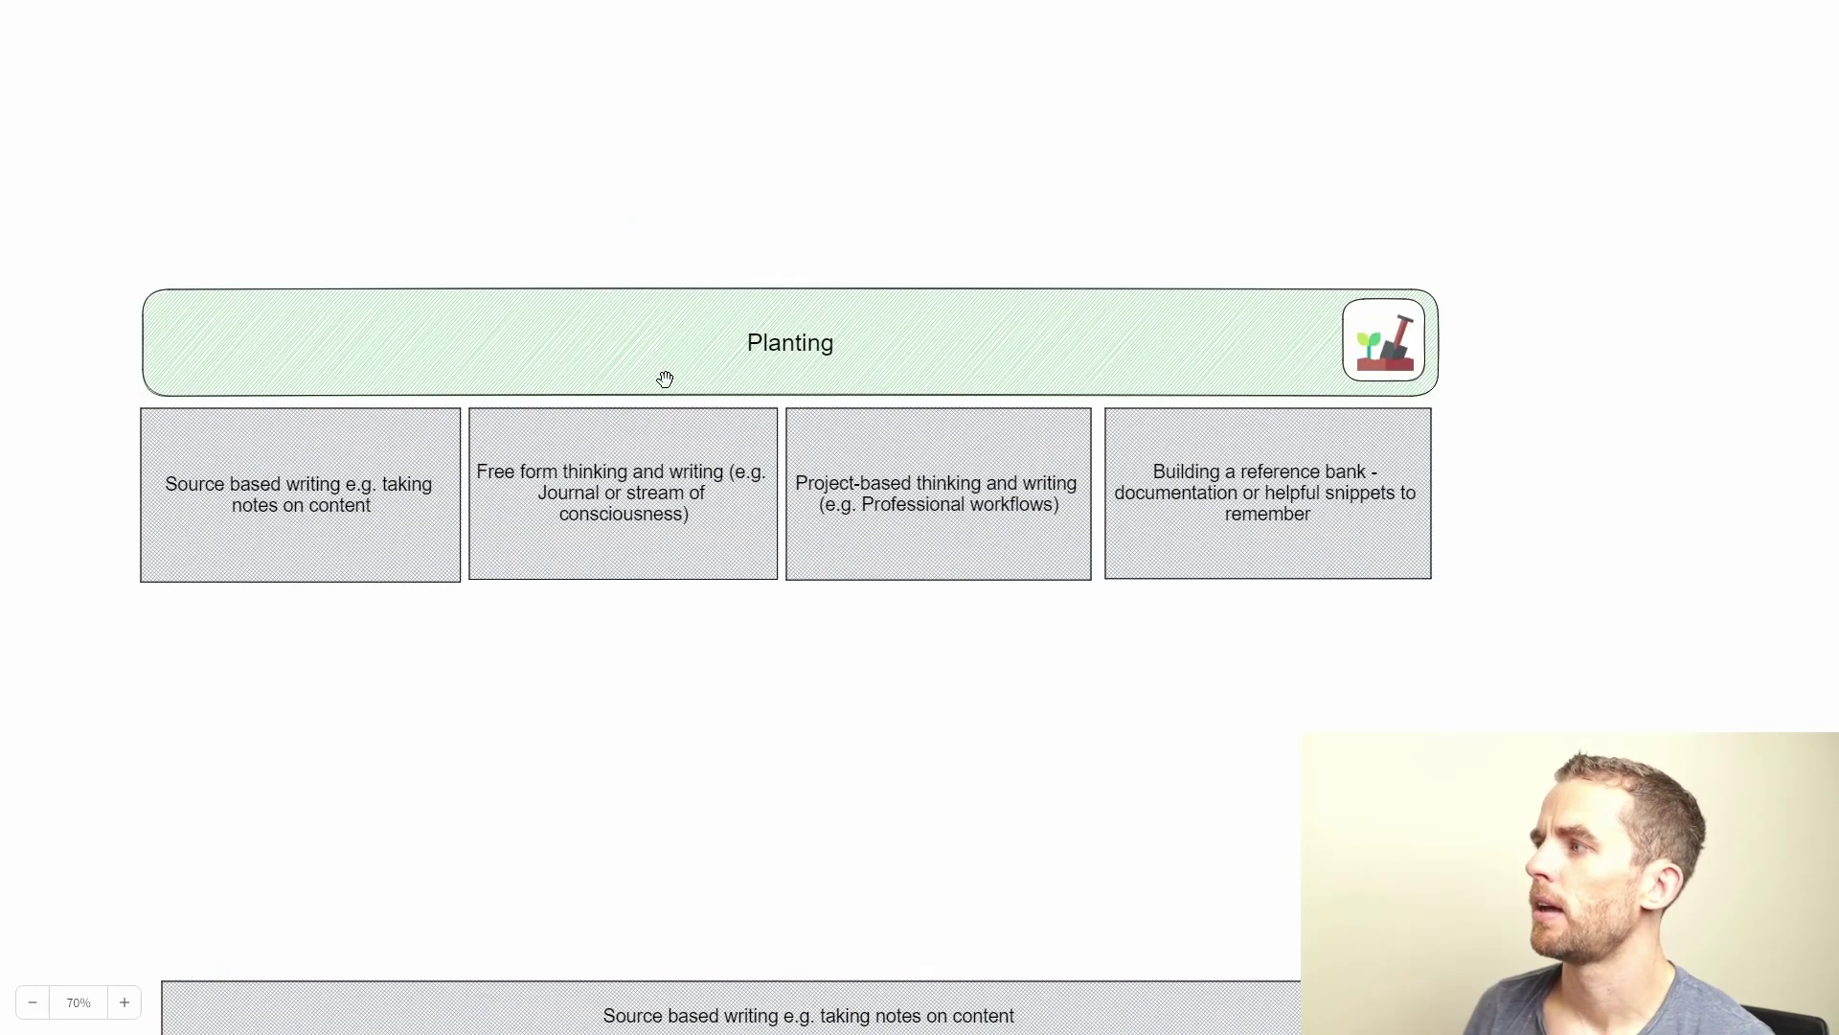